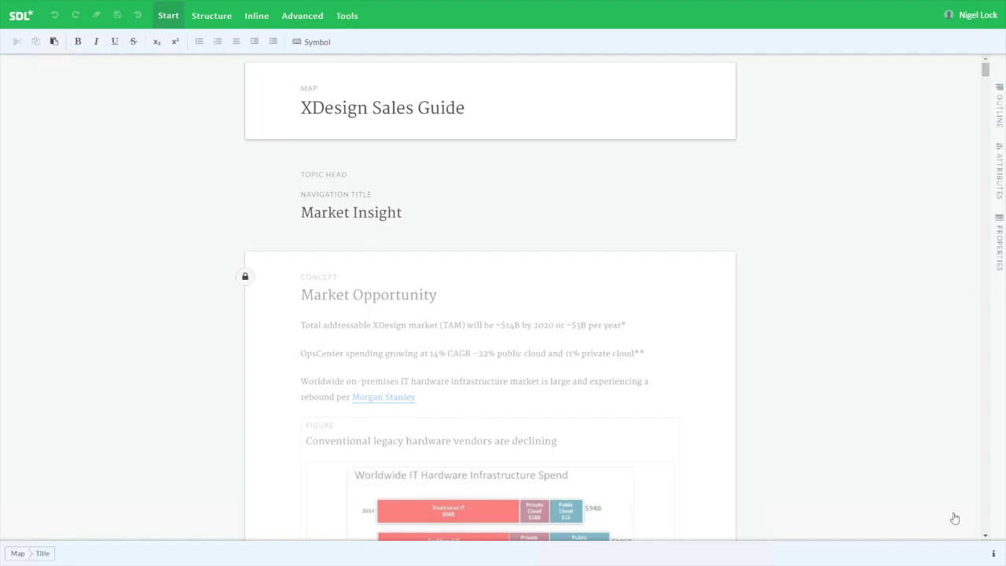
{"action": "left_click", "coordinate": [204, 20]}
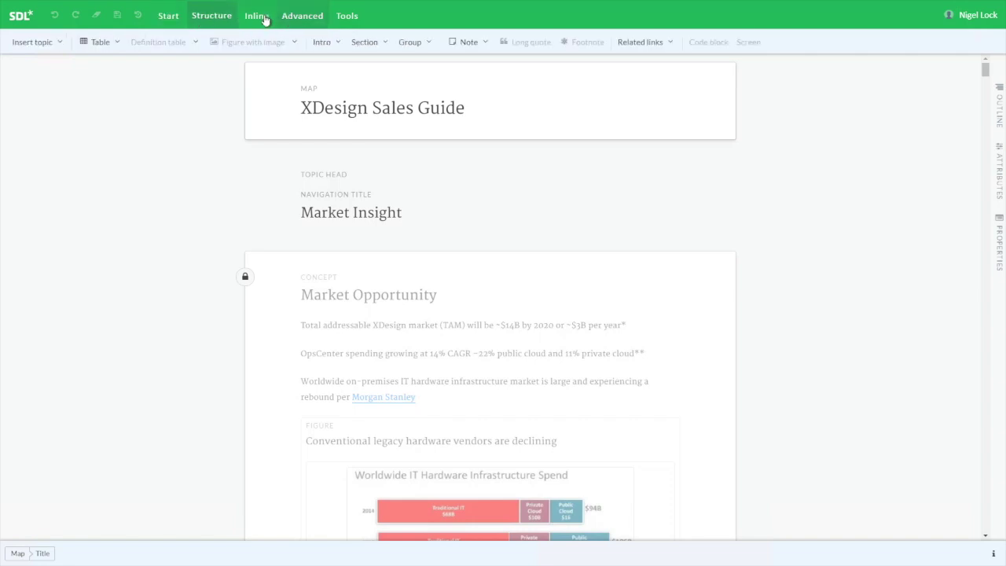
{"action": "left_click", "coordinate": [261, 18]}
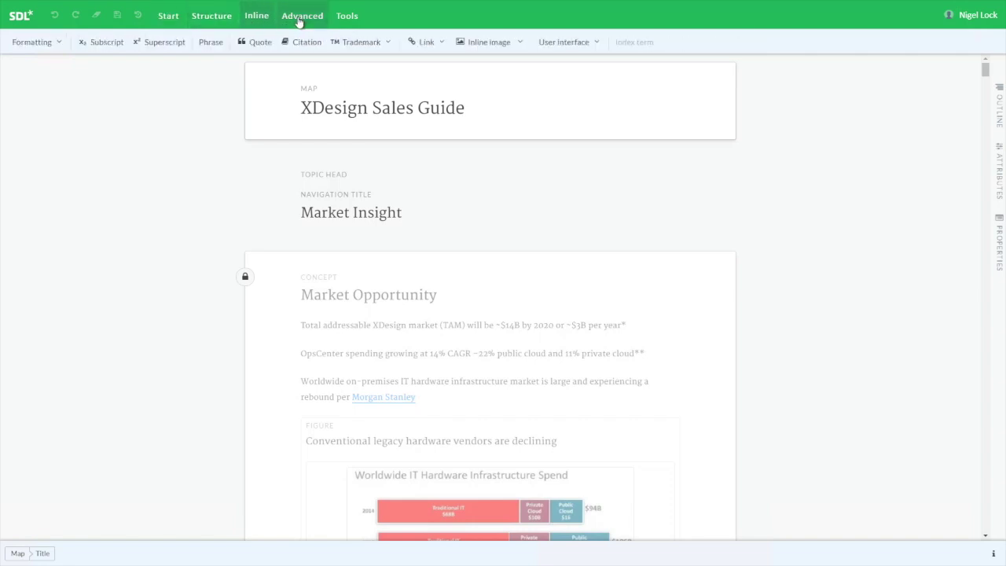
{"action": "left_click", "coordinate": [167, 21]}
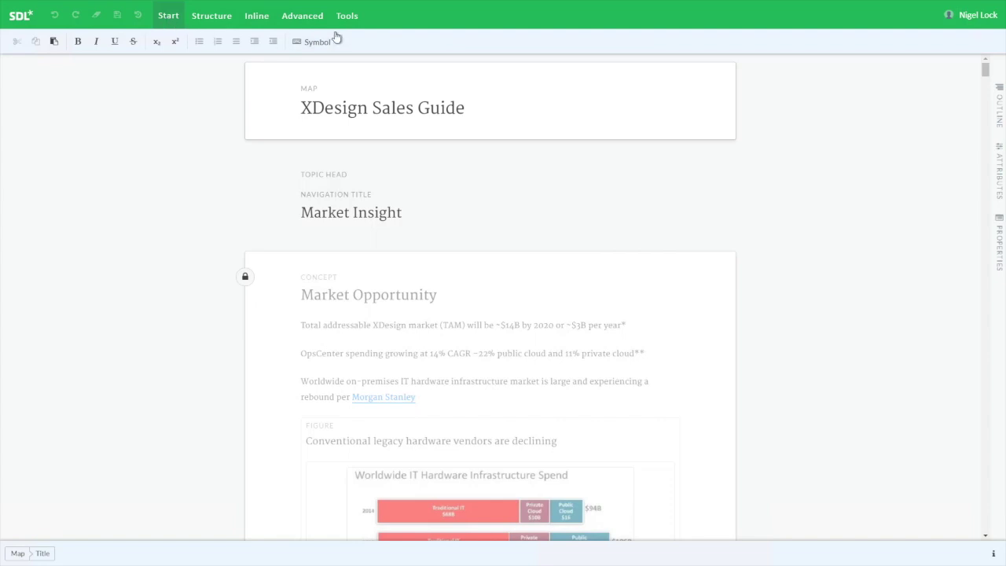
Read through the Market Opportunity, Industry Trends & Challenges and Pain Points topics, including the conditional paragraphs for Region=US
{"action": "left_click", "coordinate": [517, 320]}
{"action": "scroll", "coordinate": [517, 318], "scroll_direction": "down", "scroll_amount": 1}
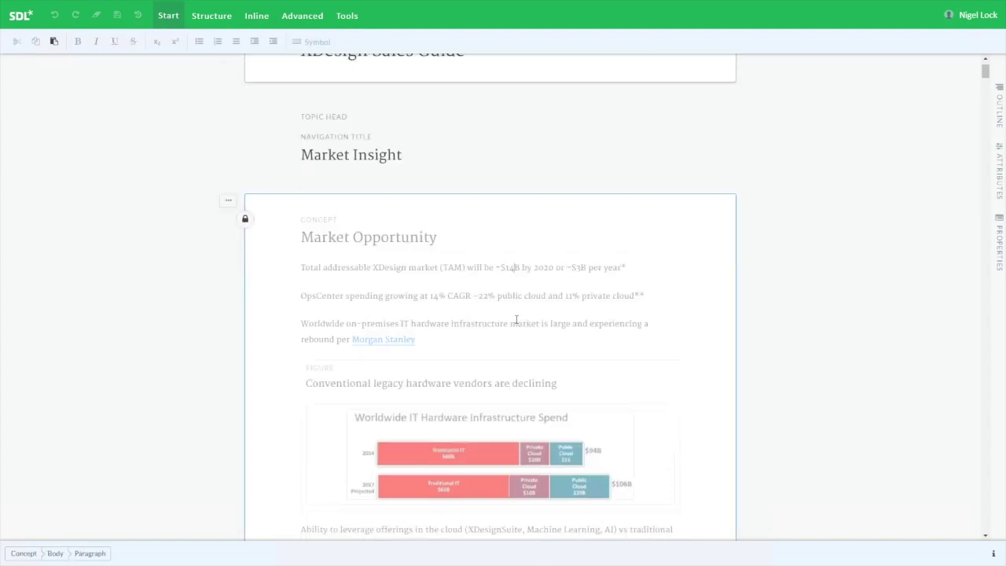
{"action": "scroll", "coordinate": [516, 318], "scroll_direction": "down", "scroll_amount": 5}
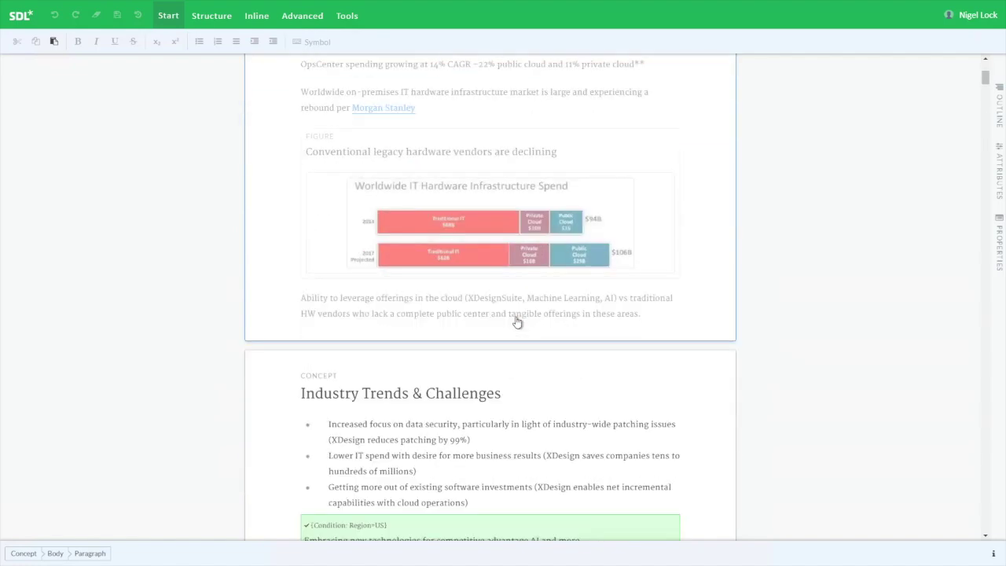
{"action": "scroll", "coordinate": [517, 317], "scroll_direction": "down", "scroll_amount": 3}
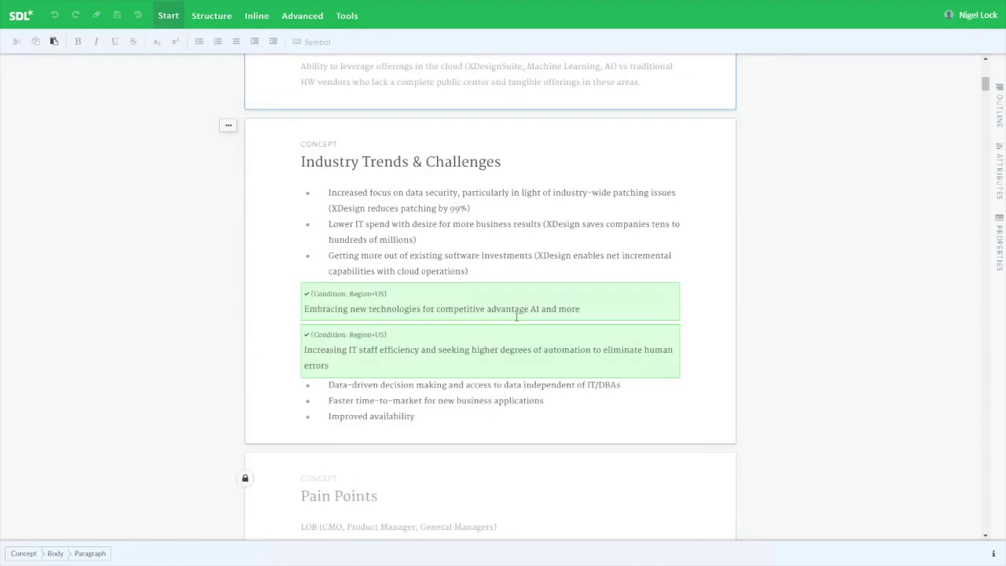
{"action": "scroll", "coordinate": [516, 317], "scroll_direction": "down", "scroll_amount": 1}
{"action": "scroll", "coordinate": [516, 317], "scroll_direction": "down", "scroll_amount": 1}
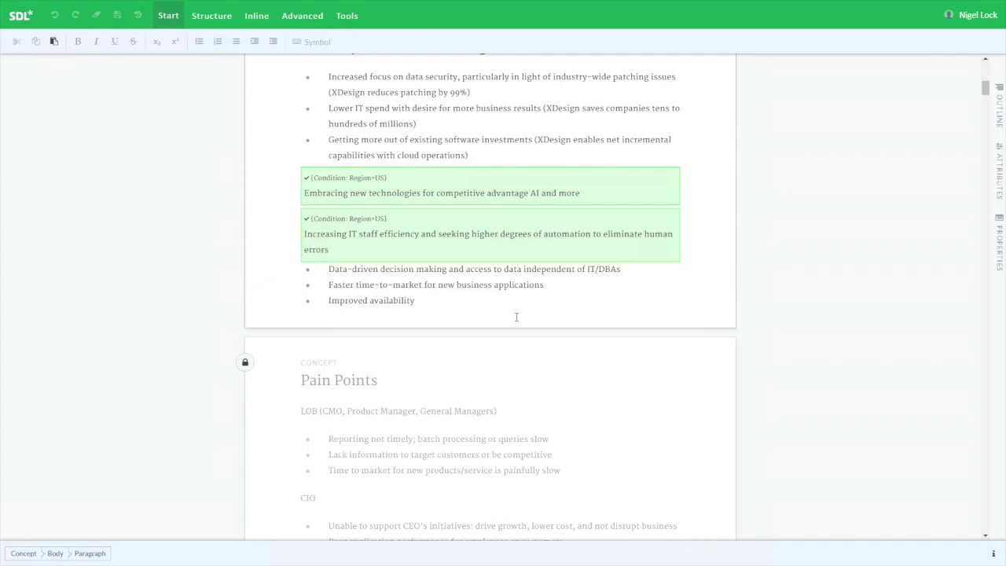
{"action": "scroll", "coordinate": [516, 317], "scroll_direction": "down", "scroll_amount": 2}
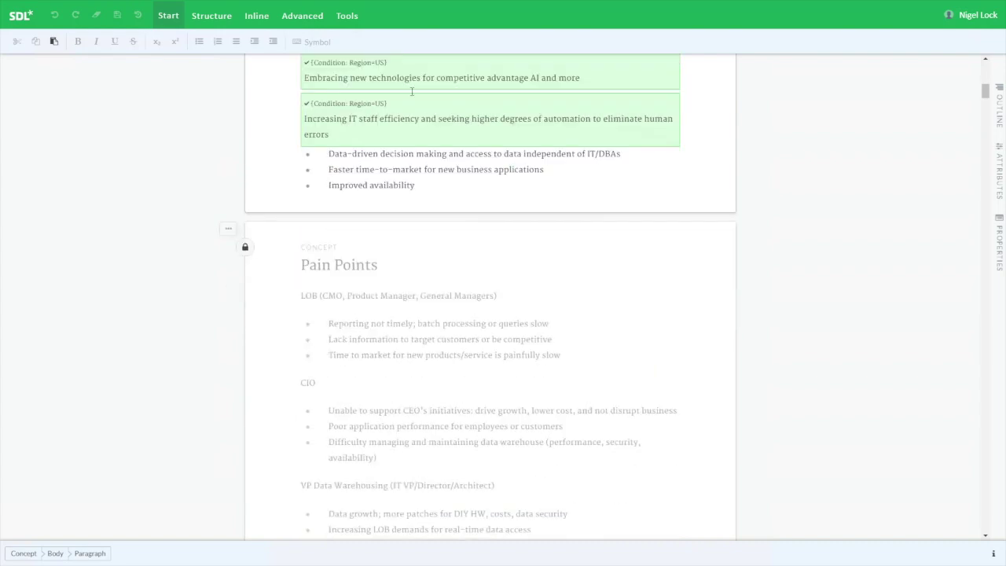
Turn on Document view for the sales guide and read its topics through to the conditional paragraphs in Elevator Pitch
{"action": "left_click", "coordinate": [347, 16]}
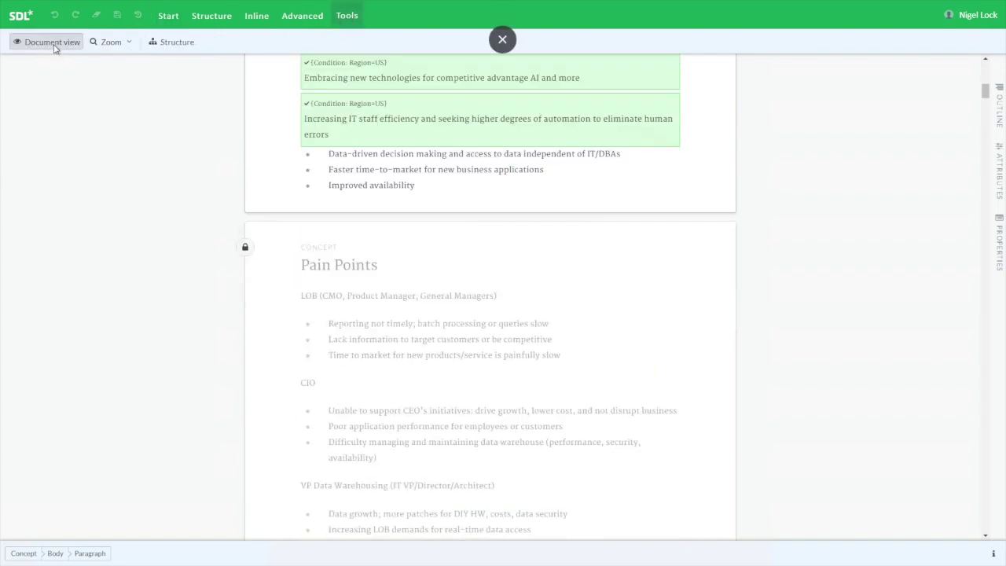
{"action": "left_click", "coordinate": [53, 44]}
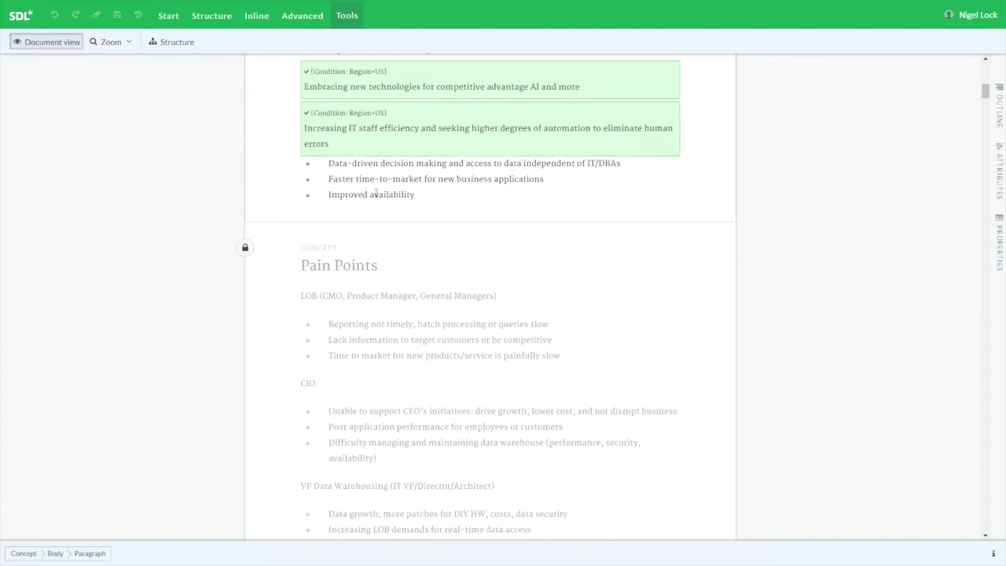
{"action": "scroll", "coordinate": [375, 193], "scroll_direction": "down", "scroll_amount": 3}
{"action": "scroll", "coordinate": [375, 193], "scroll_direction": "down", "scroll_amount": 2}
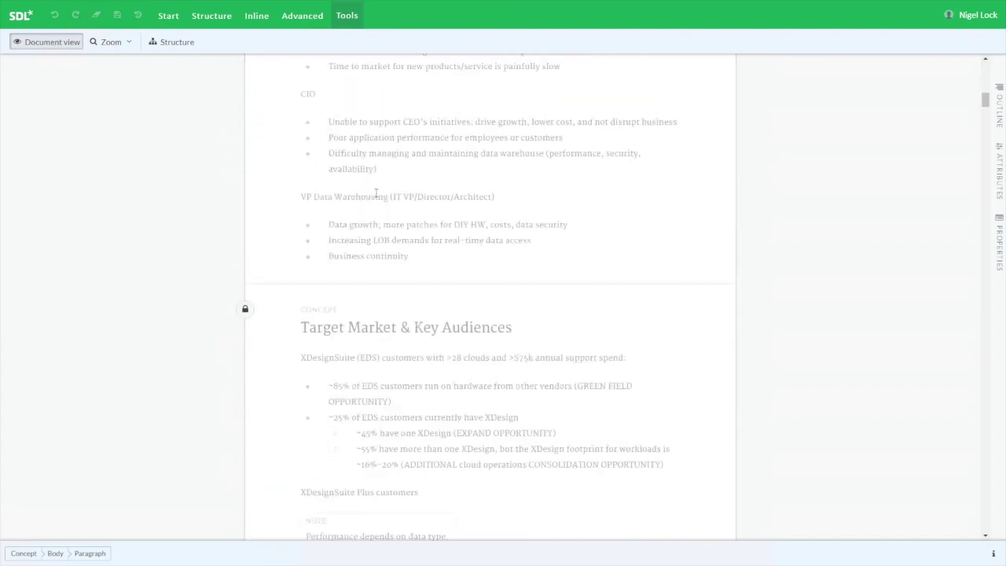
{"action": "scroll", "coordinate": [375, 192], "scroll_direction": "down", "scroll_amount": 1}
{"action": "scroll", "coordinate": [372, 275], "scroll_direction": "down", "scroll_amount": 2}
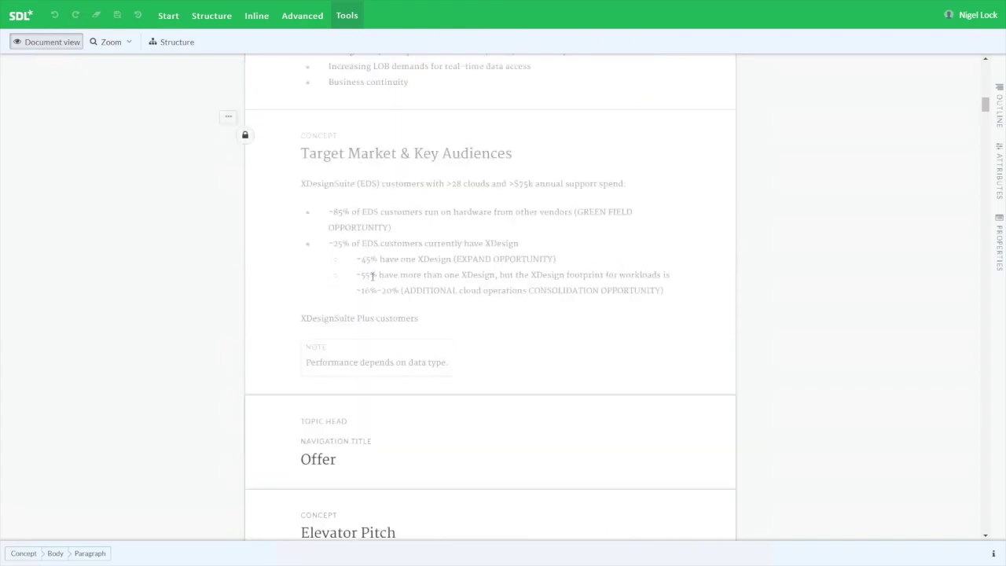
{"action": "scroll", "coordinate": [373, 275], "scroll_direction": "down", "scroll_amount": 1}
{"action": "scroll", "coordinate": [369, 258], "scroll_direction": "down", "scroll_amount": 4}
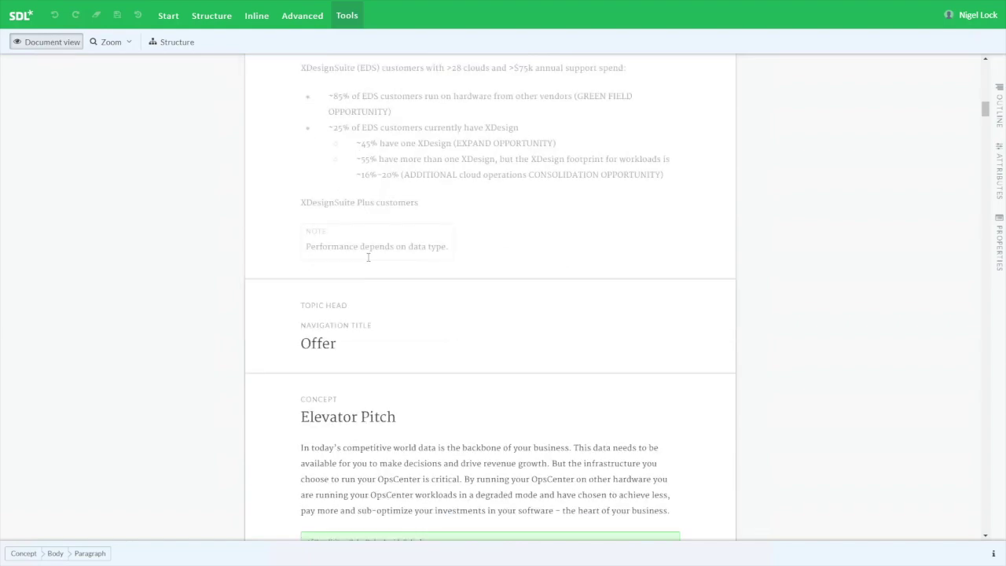
{"action": "scroll", "coordinate": [368, 258], "scroll_direction": "down", "scroll_amount": 2}
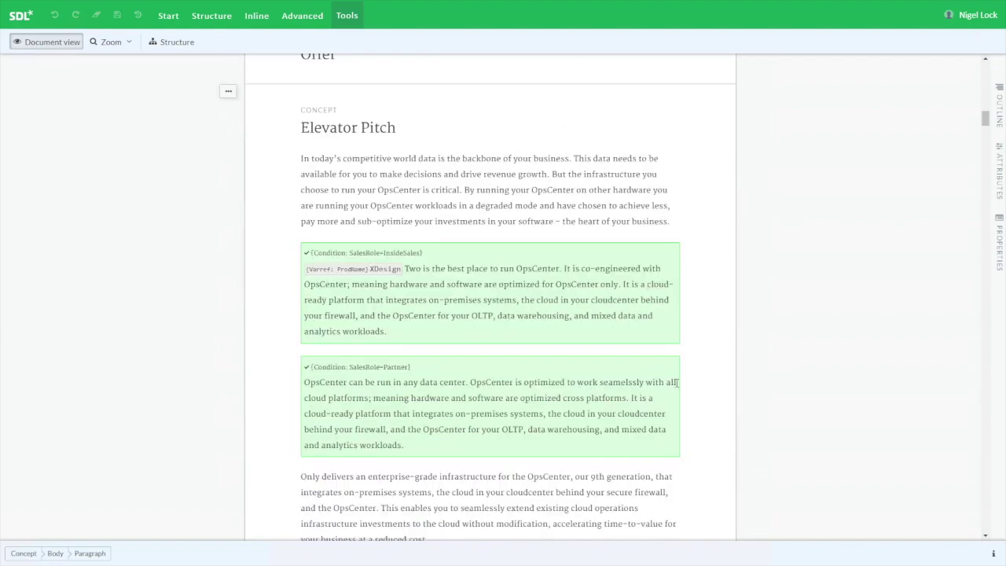
{"action": "scroll", "coordinate": [676, 381], "scroll_direction": "down", "scroll_amount": 1}
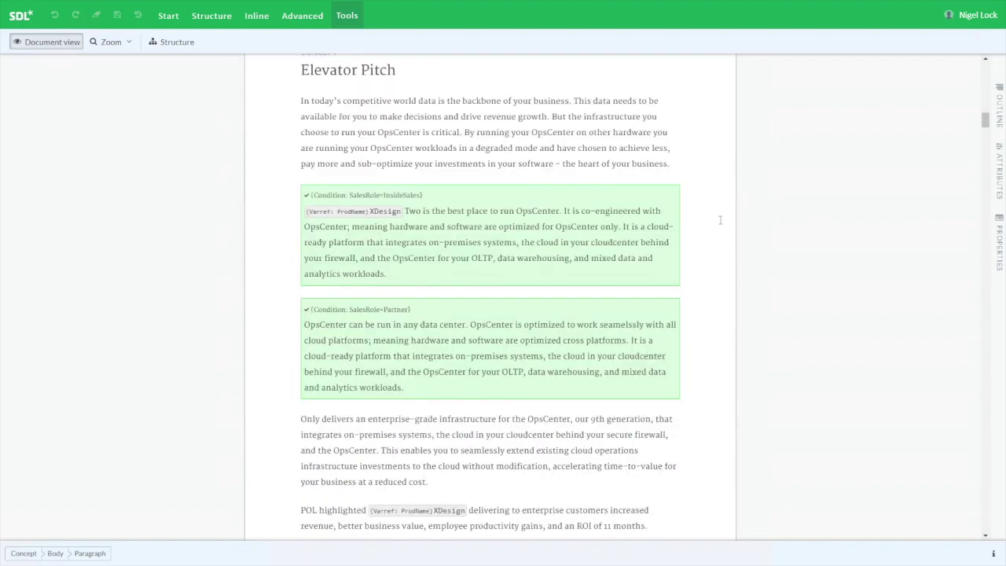
Show the document outline, go to the Pain Points topic and check why it is locked for editing
{"action": "left_click", "coordinate": [999, 114]}
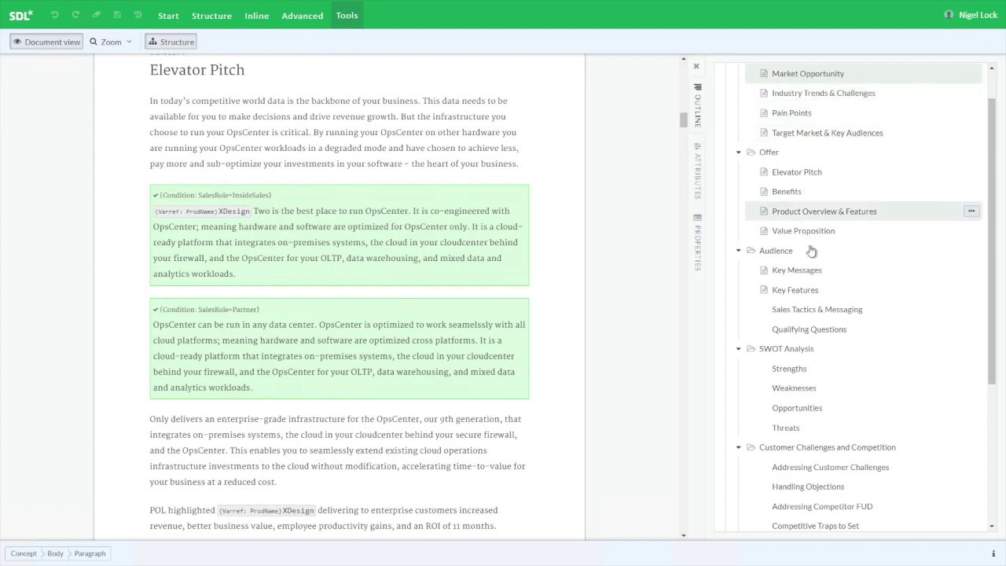
{"action": "left_click", "coordinate": [802, 116]}
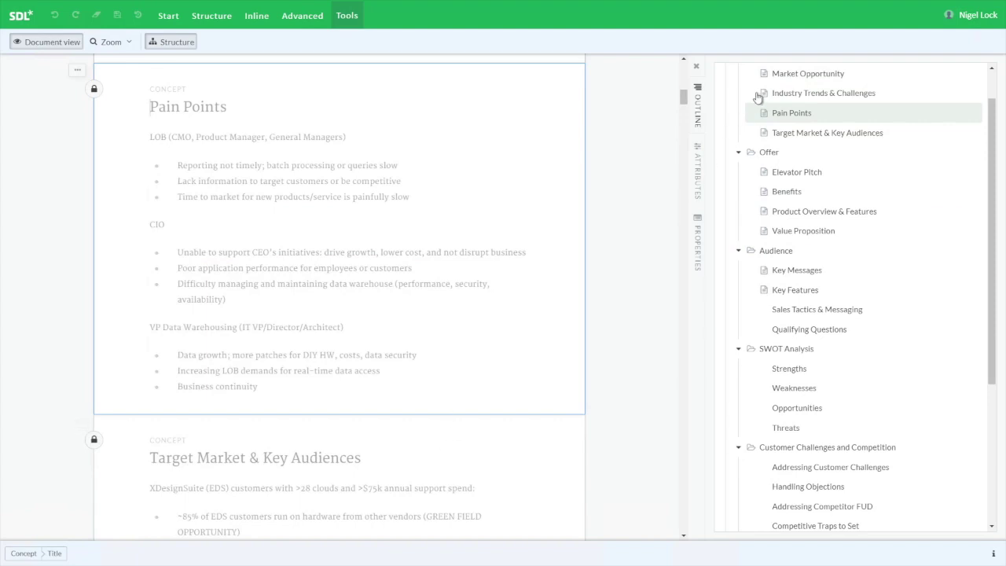
{"action": "left_click", "coordinate": [805, 108]}
{"action": "scroll", "coordinate": [345, 190], "scroll_direction": "up", "scroll_amount": 1}
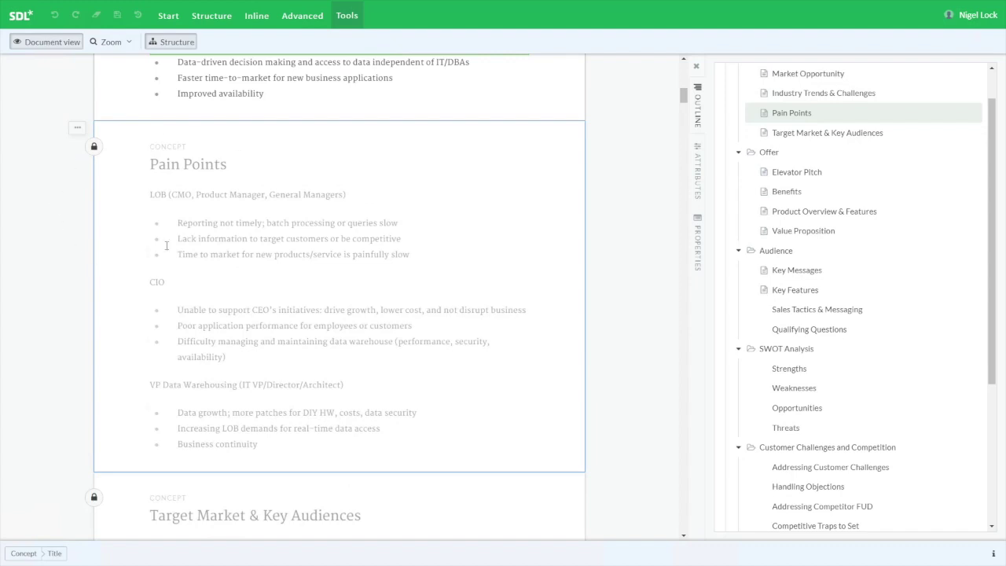
{"action": "left_click", "coordinate": [97, 154]}
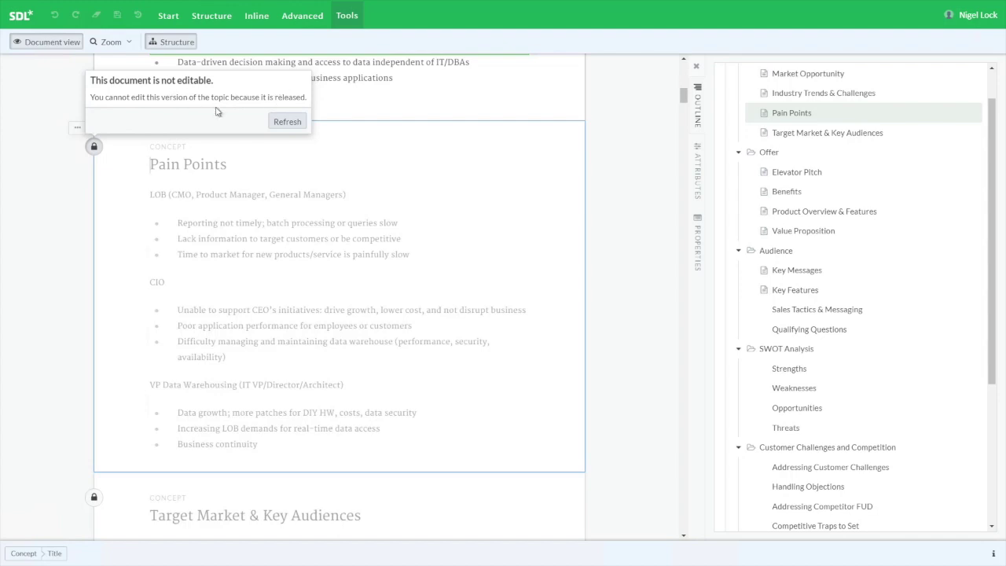
{"action": "left_click", "coordinate": [254, 232]}
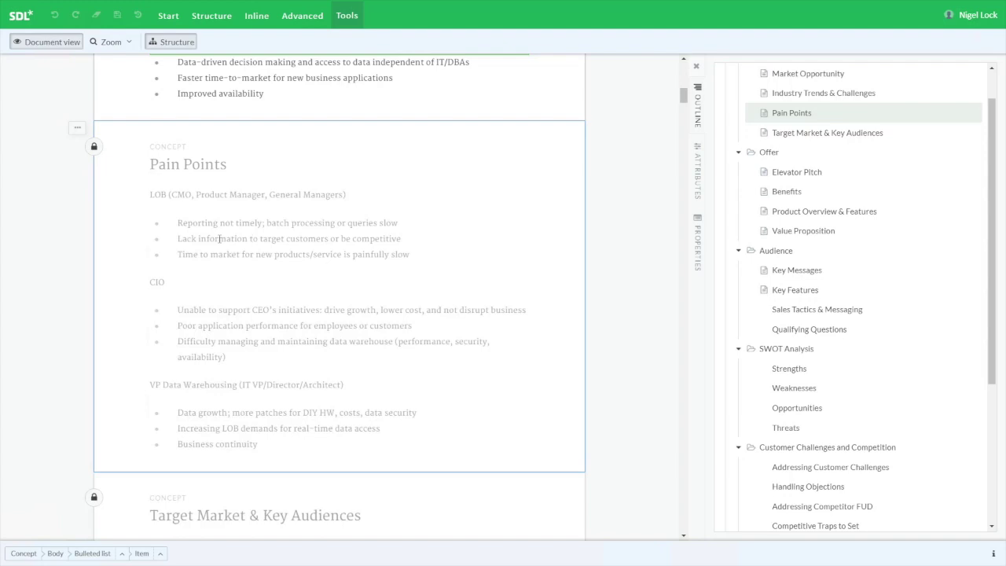
Check why the Target Market & Key Audiences topic is locked, then place the cursor in its first bullet
{"action": "scroll", "coordinate": [158, 247], "scroll_direction": "down", "scroll_amount": 4}
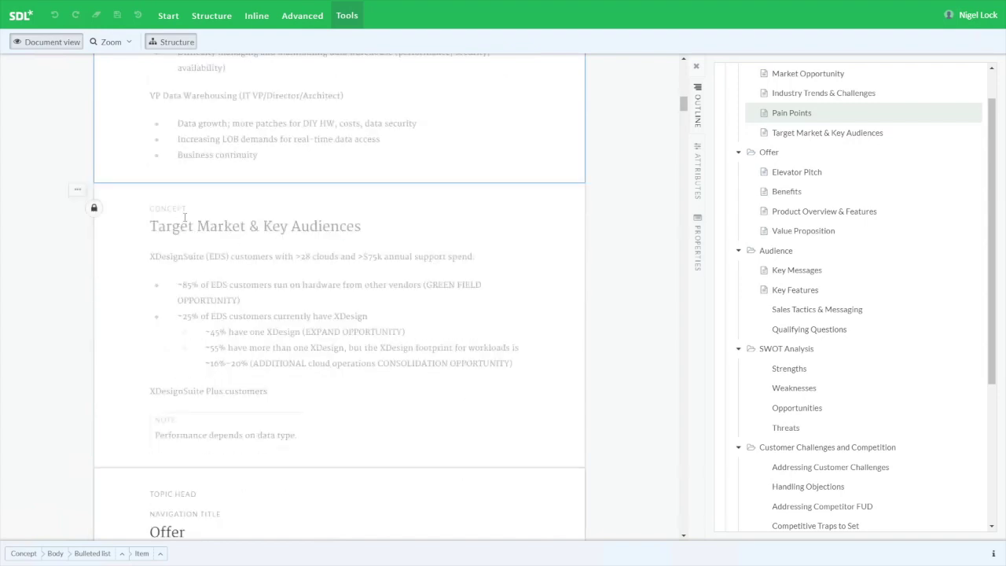
{"action": "left_click", "coordinate": [93, 209]}
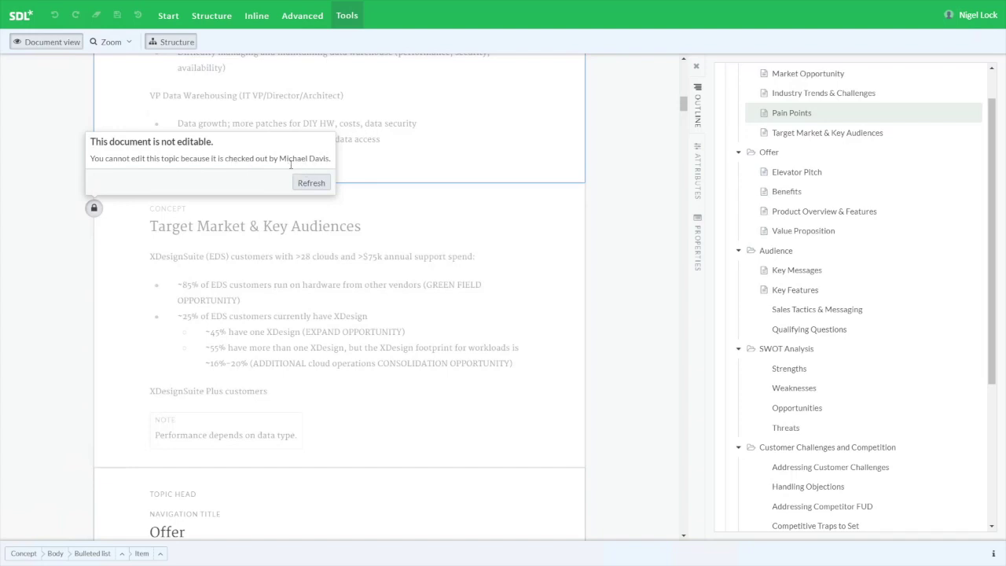
{"action": "left_click", "coordinate": [270, 272]}
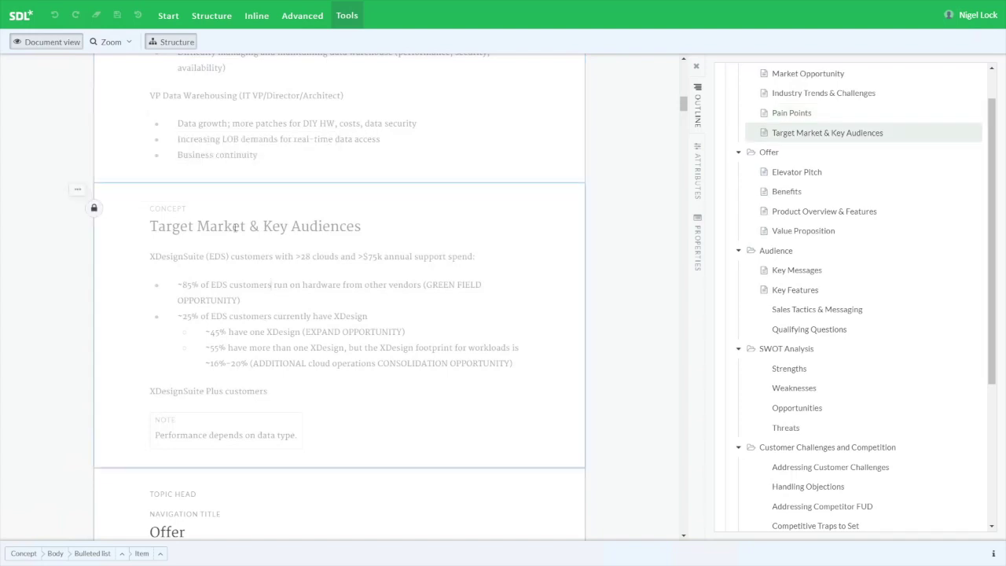
{"action": "scroll", "coordinate": [262, 269], "scroll_direction": "down", "scroll_amount": 5}
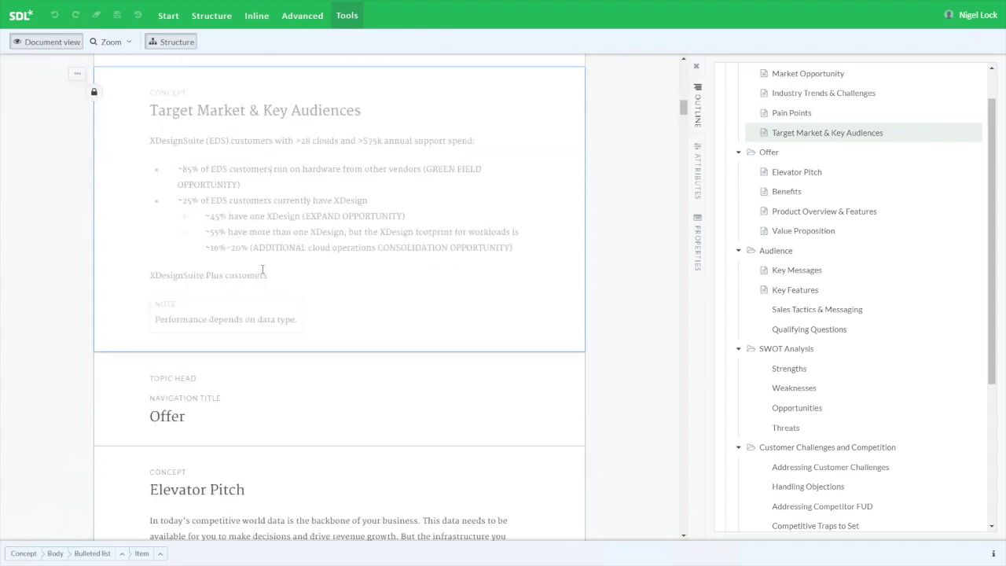
{"action": "scroll", "coordinate": [103, 239], "scroll_direction": "down", "scroll_amount": 1}
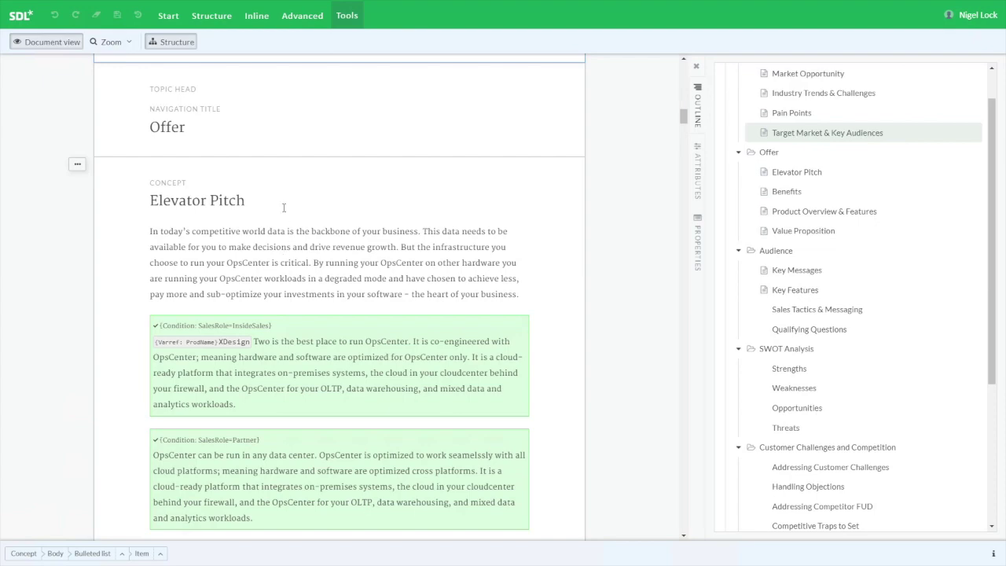
{"action": "scroll", "coordinate": [281, 207], "scroll_direction": "up", "scroll_amount": 4}
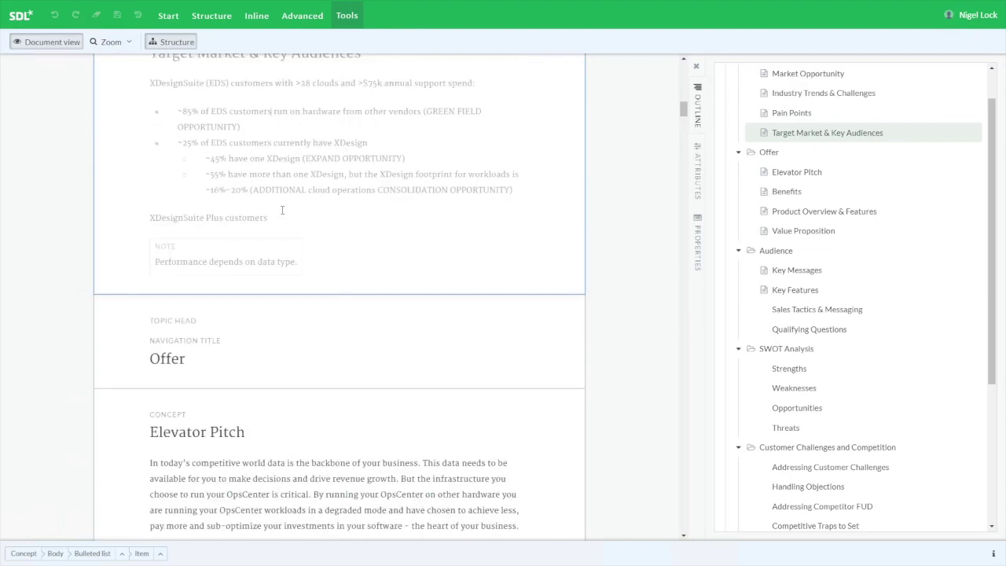
{"action": "scroll", "coordinate": [281, 207], "scroll_direction": "up", "scroll_amount": 5}
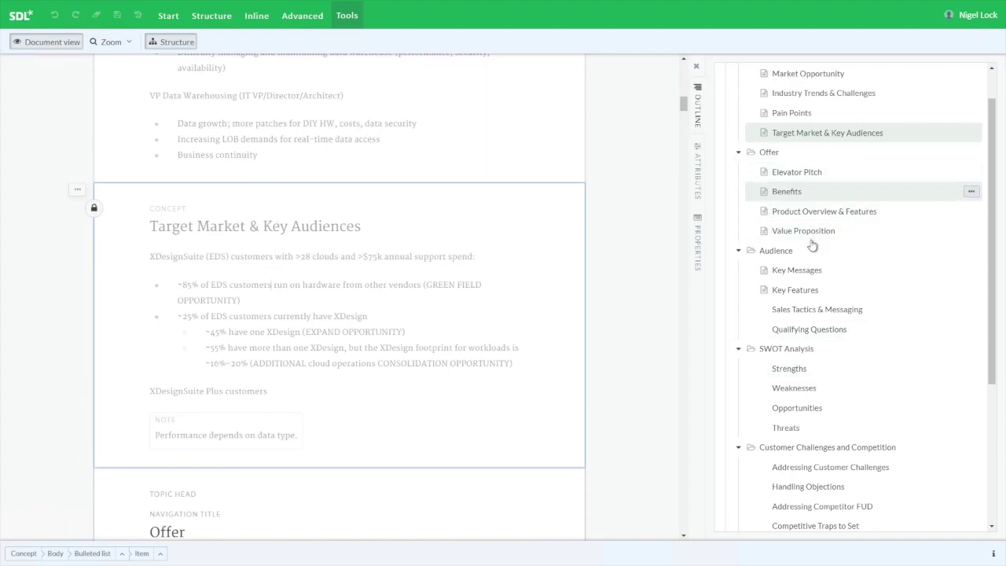
Use the outline to view the Weaknesses topic and the Customer References topic under Selling Tools and Contacts
{"action": "left_click", "coordinate": [795, 393]}
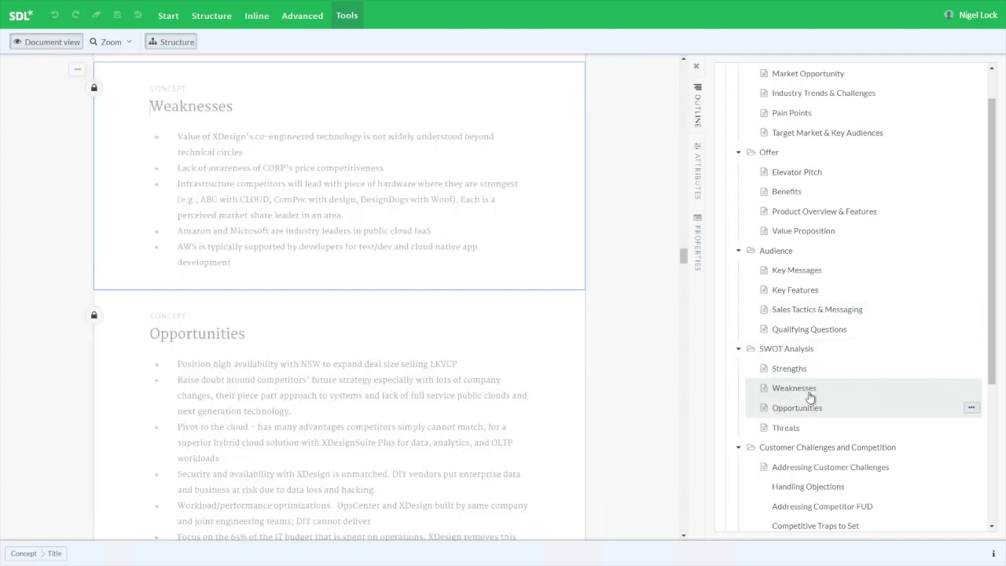
{"action": "scroll", "coordinate": [810, 397], "scroll_direction": "down", "scroll_amount": 1}
{"action": "scroll", "coordinate": [809, 393], "scroll_direction": "down", "scroll_amount": 1}
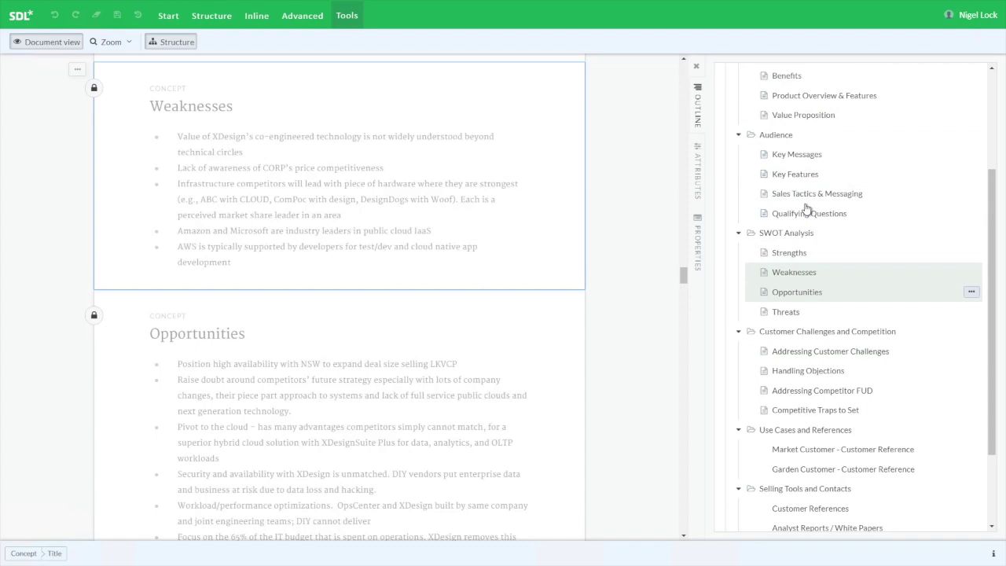
{"action": "scroll", "coordinate": [803, 356], "scroll_direction": "down", "scroll_amount": 2}
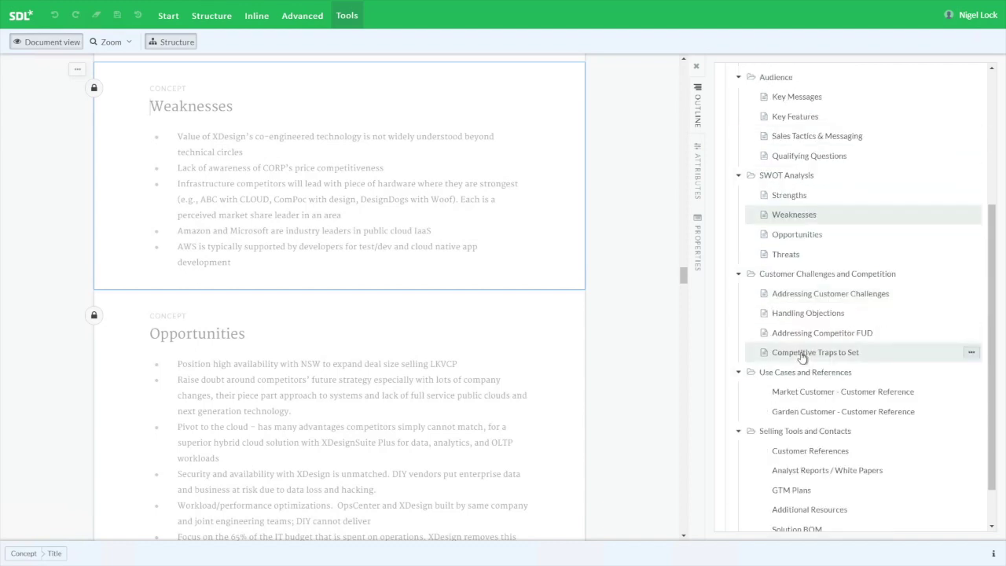
{"action": "left_click", "coordinate": [801, 400]}
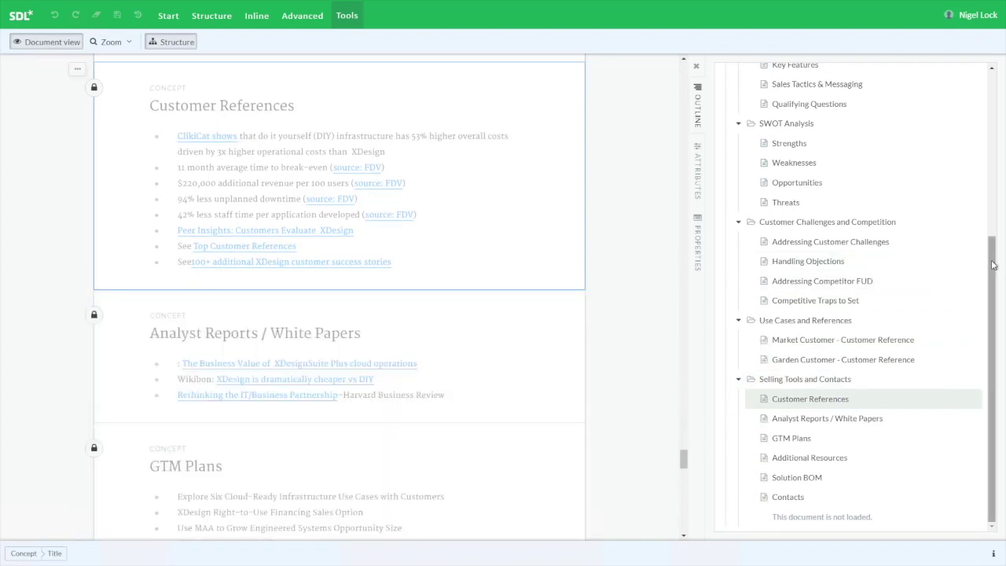
Move the Pain Points topic down one place in the outline, below Target Market & Key Audiences
{"action": "scroll", "coordinate": [996, 220], "scroll_direction": "up", "scroll_amount": 5}
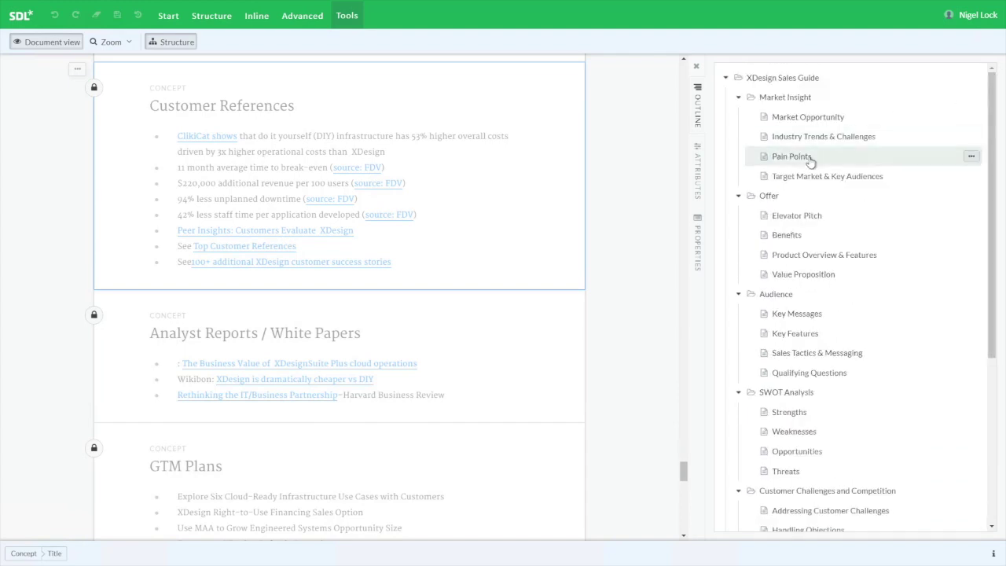
{"action": "left_click", "coordinate": [817, 157]}
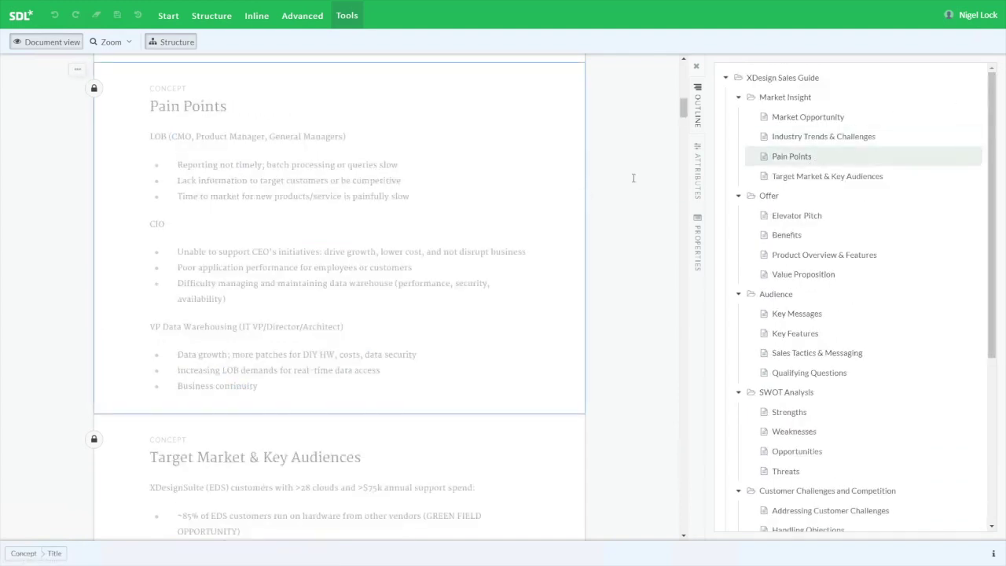
{"action": "left_click", "coordinate": [971, 158]}
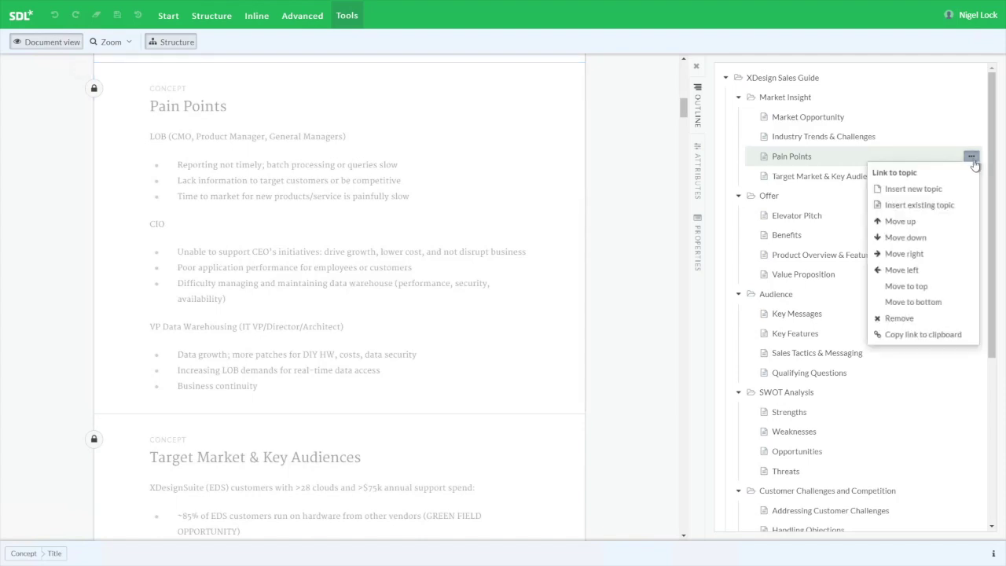
{"action": "left_click", "coordinate": [906, 237]}
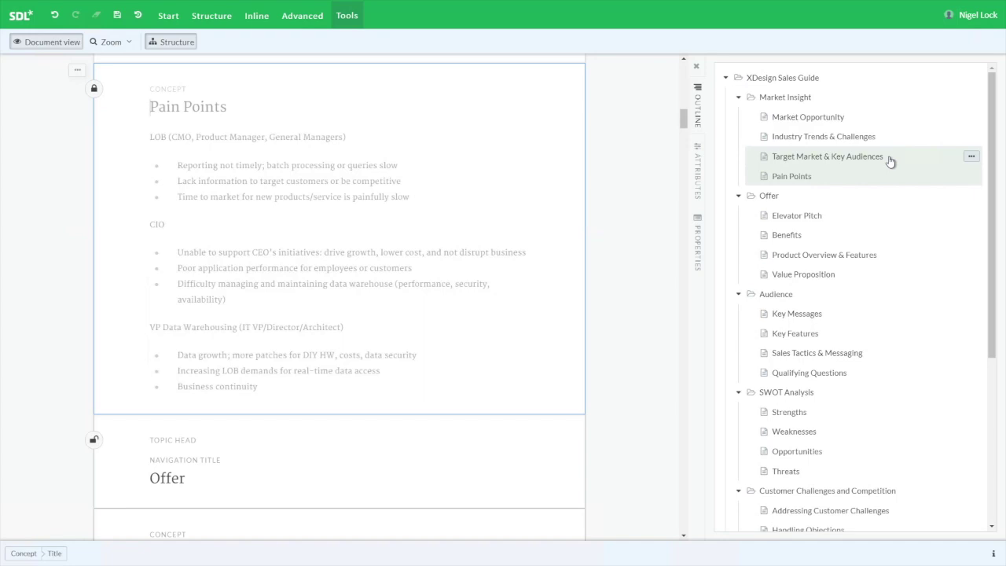
Open the dialog for inserting an existing topic below Target Market & Key Audiences and browse to the Topics folder under General > Marketing
{"action": "left_click", "coordinate": [971, 158]}
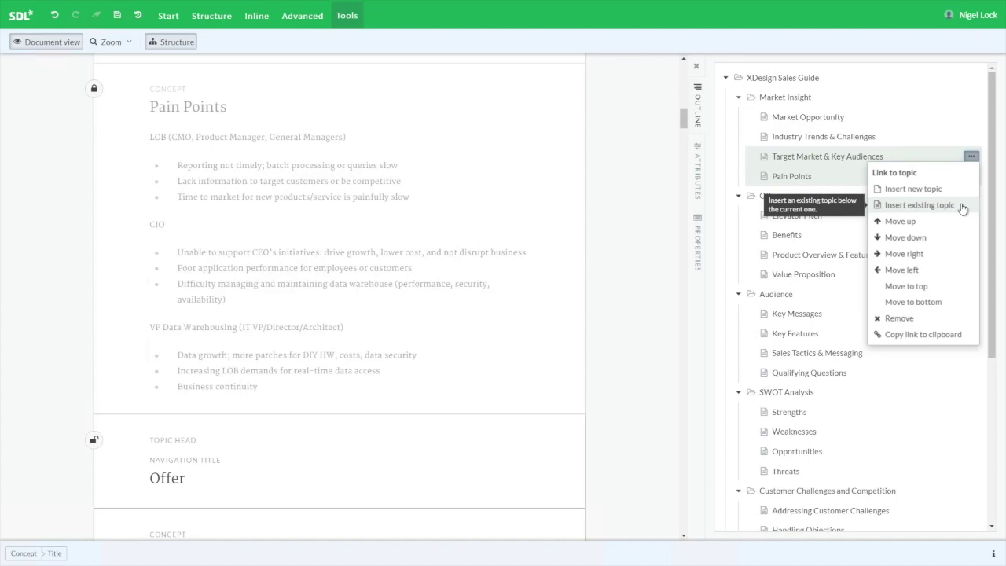
{"action": "left_click", "coordinate": [919, 206]}
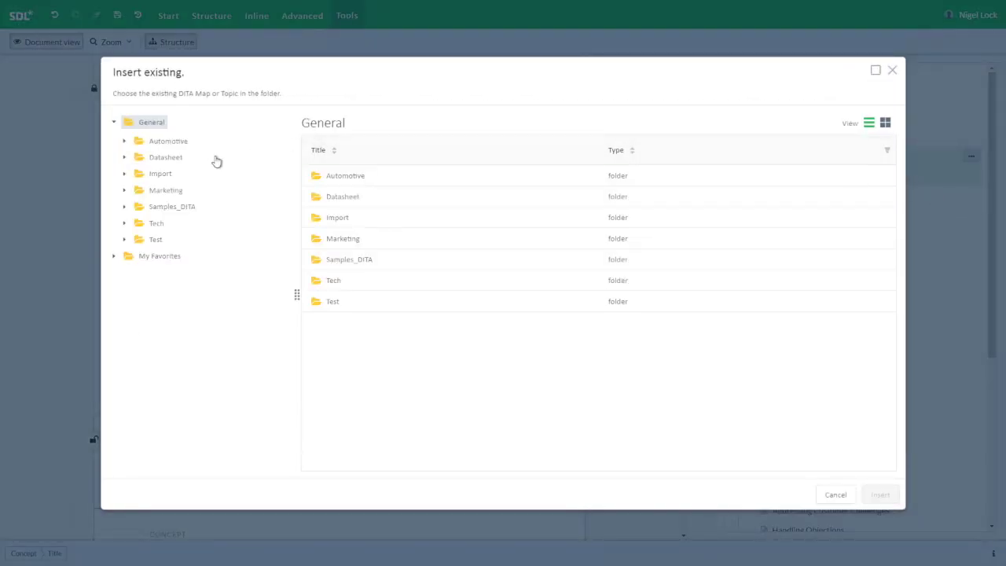
{"action": "left_click", "coordinate": [181, 193]}
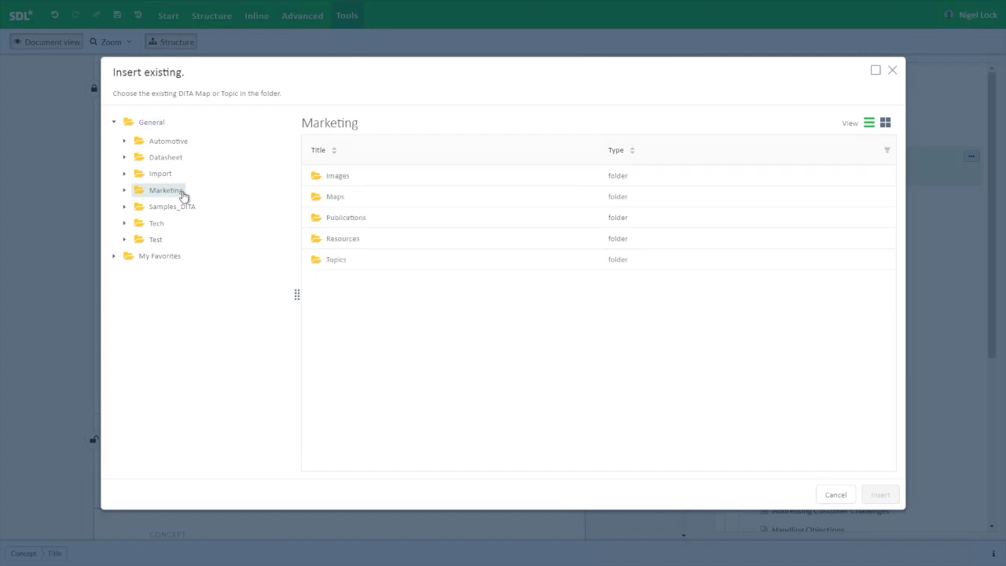
{"action": "left_click", "coordinate": [348, 265]}
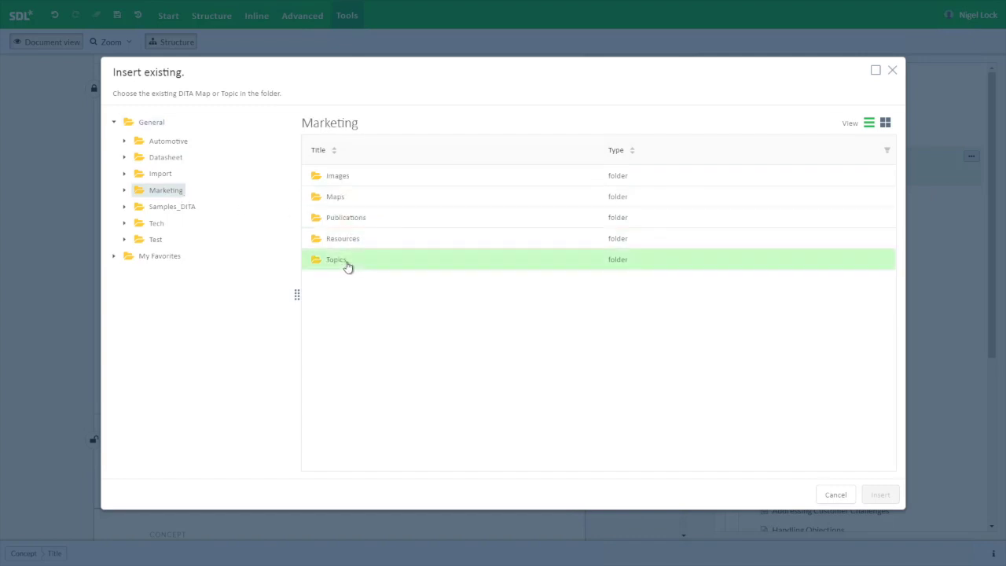
{"action": "double_click", "coordinate": [347, 266]}
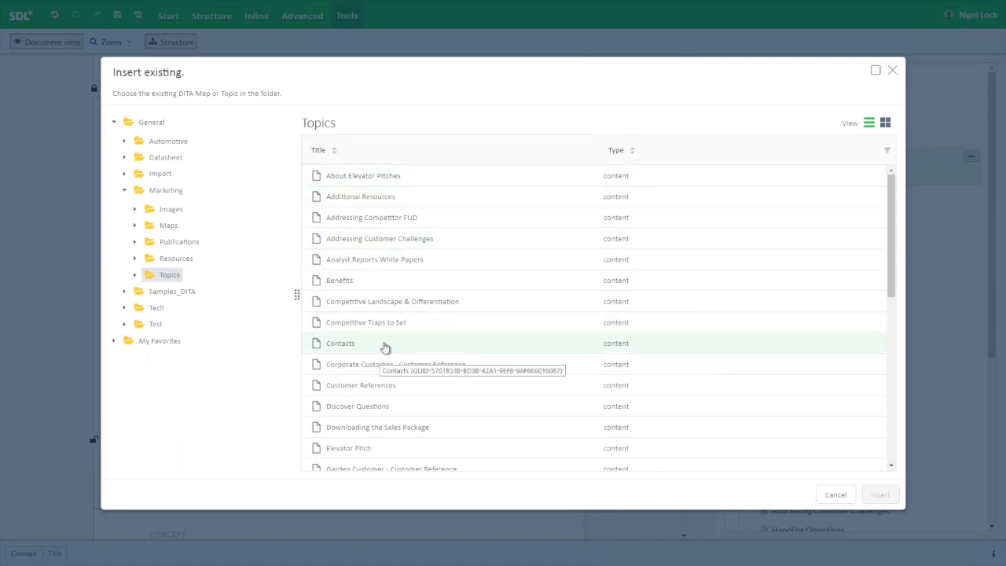
Preview the Contacts topic and look through its content
{"action": "left_click", "coordinate": [385, 344]}
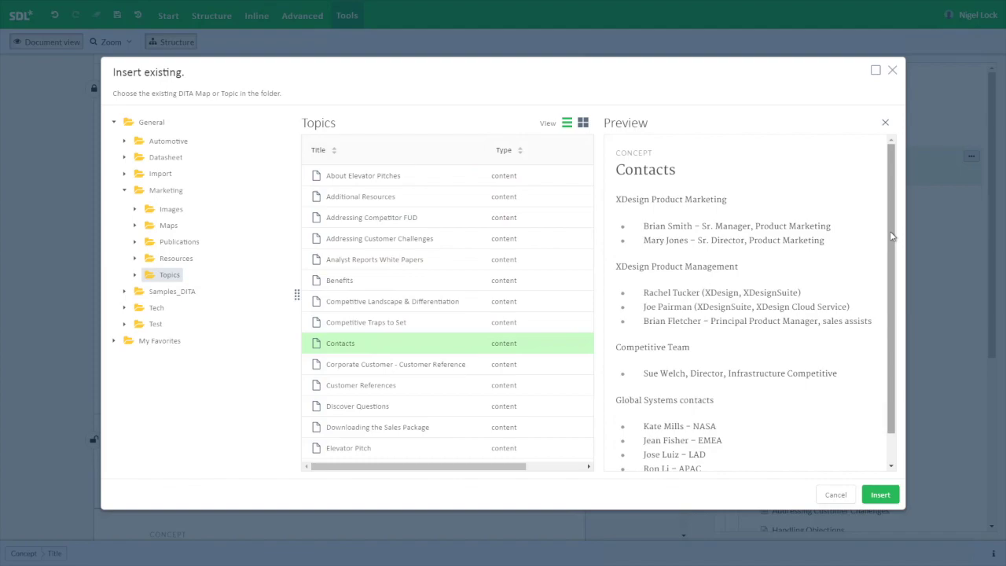
{"action": "scroll", "coordinate": [882, 238], "scroll_direction": "down", "scroll_amount": 1}
{"action": "scroll", "coordinate": [881, 238], "scroll_direction": "up", "scroll_amount": 1}
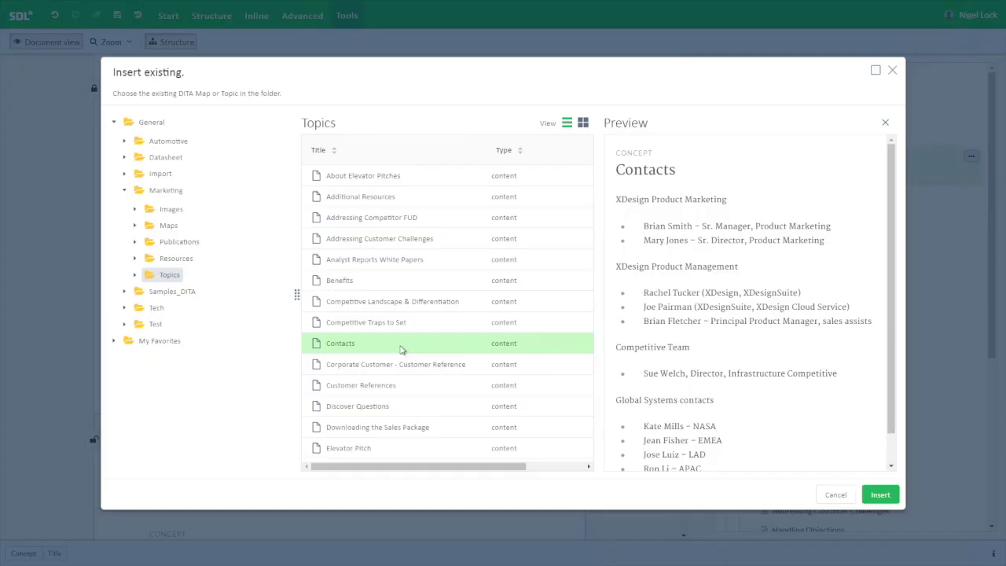
Insert the existing topic New Trends in the Market and promote it one level, to the same level as Target Market & Key Audiences
{"action": "scroll", "coordinate": [401, 349], "scroll_direction": "down", "scroll_amount": 5}
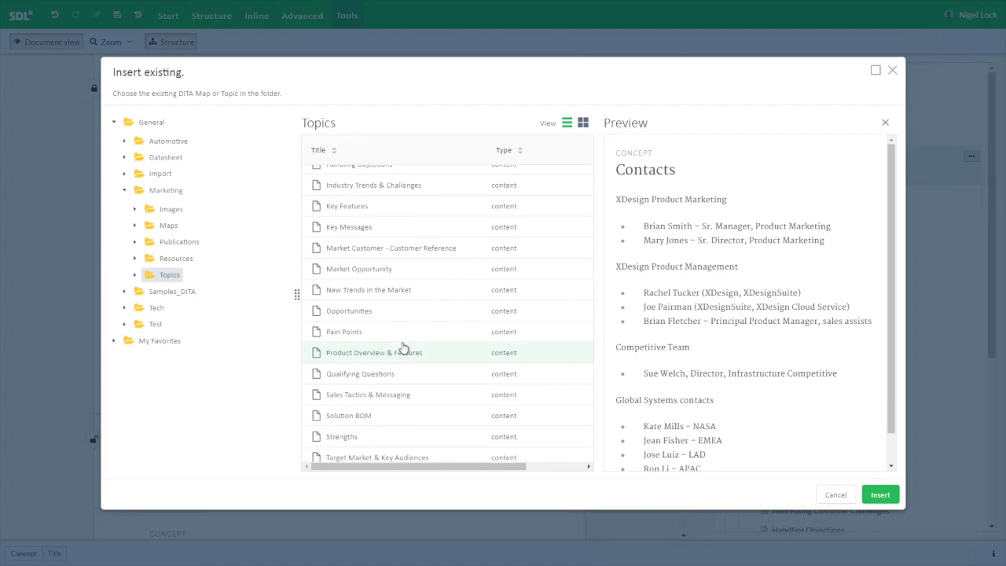
{"action": "left_click", "coordinate": [403, 348]}
{"action": "left_click", "coordinate": [411, 300]}
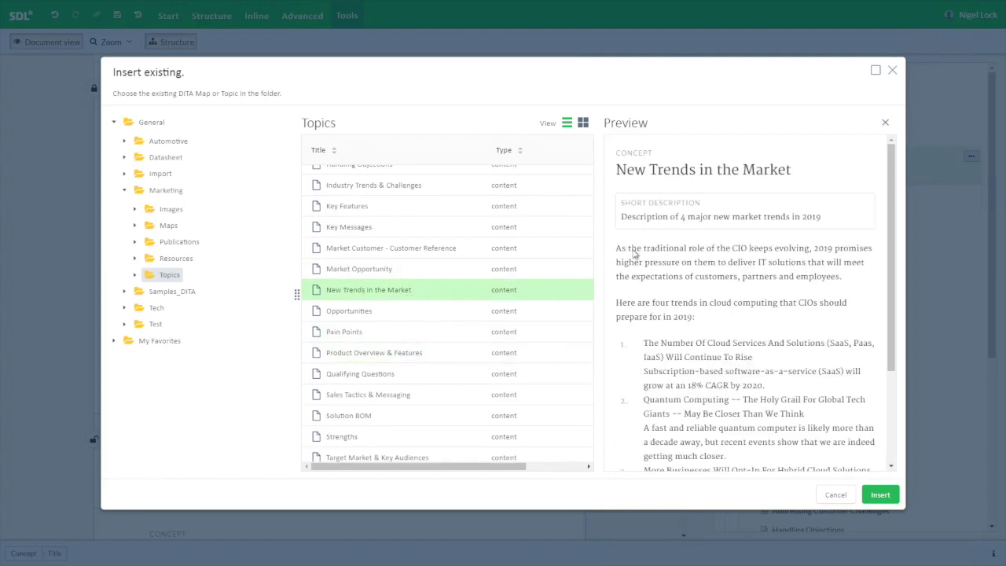
{"action": "left_click", "coordinate": [880, 495]}
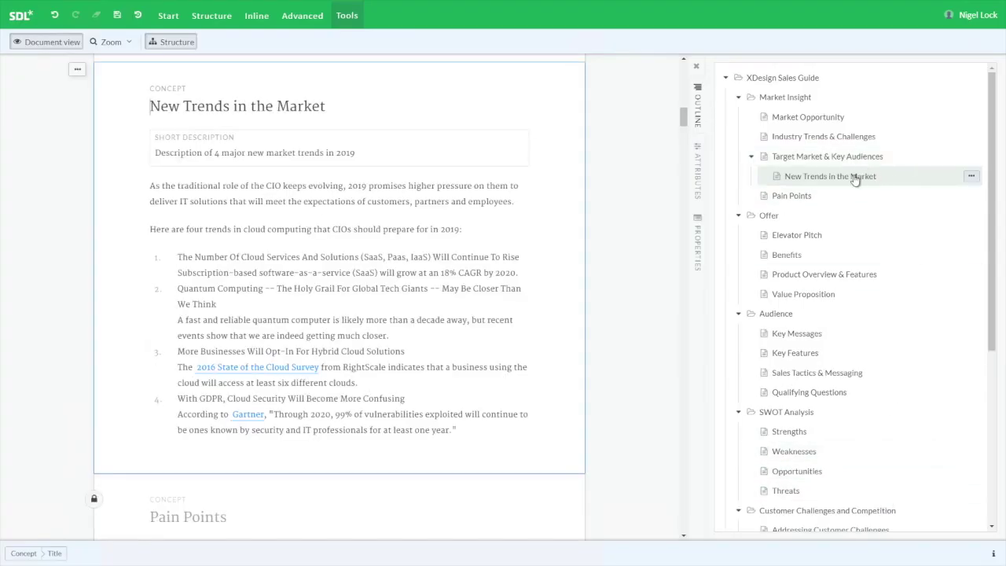
{"action": "left_click", "coordinate": [970, 179]}
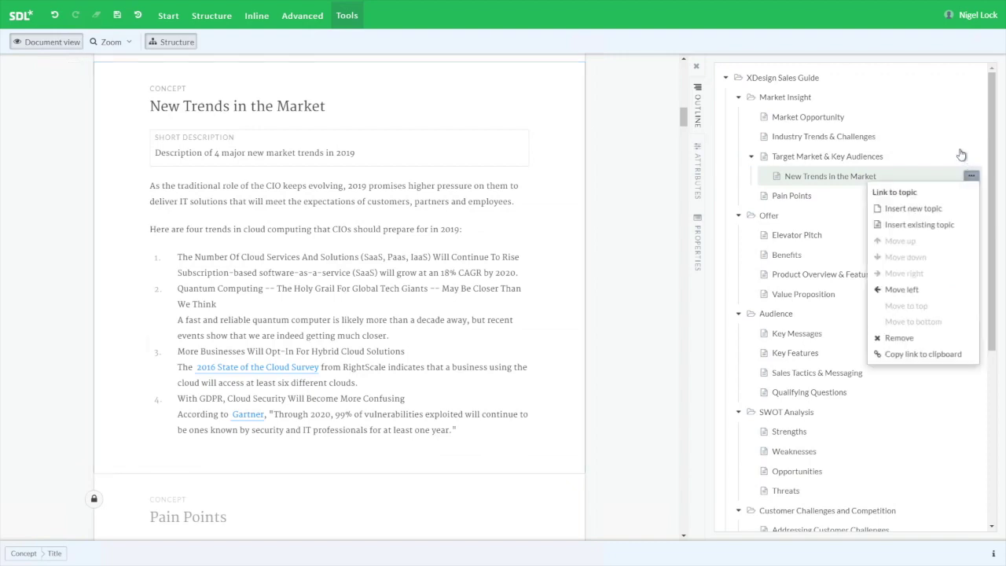
{"action": "left_click", "coordinate": [928, 294]}
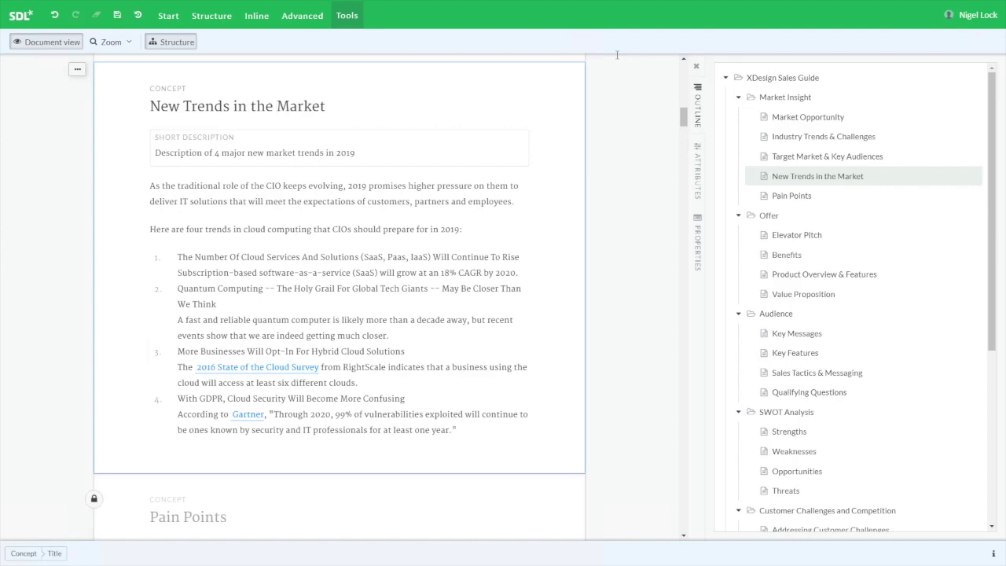
Change the topic title to "New Trends in the Emerging Market" and add "and beyond" after 2019 in the sentence introducing the four trends
{"action": "type", "text": "Emerging"}
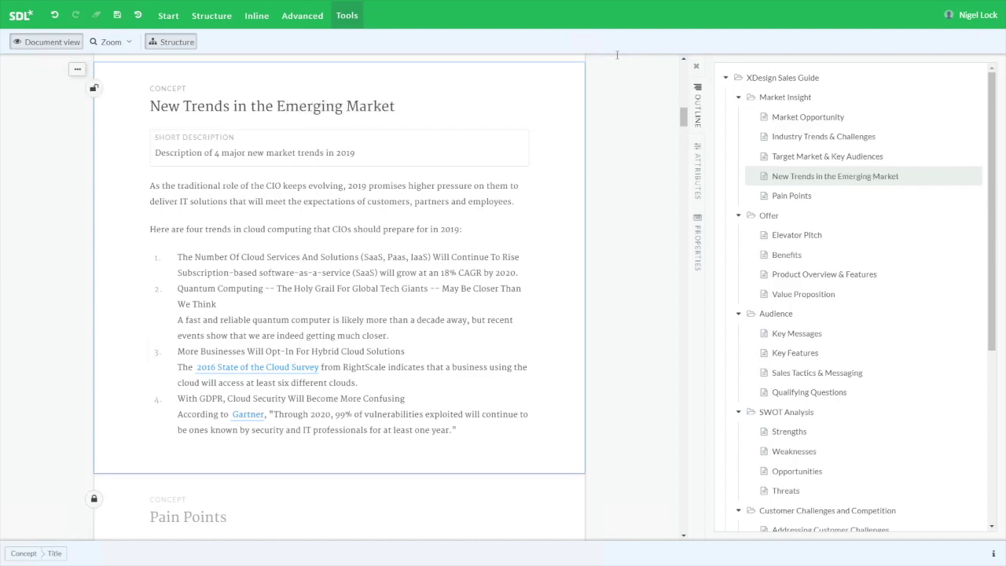
{"action": "left_click", "coordinate": [509, 228]}
{"action": "type", "text": "and beyond"}
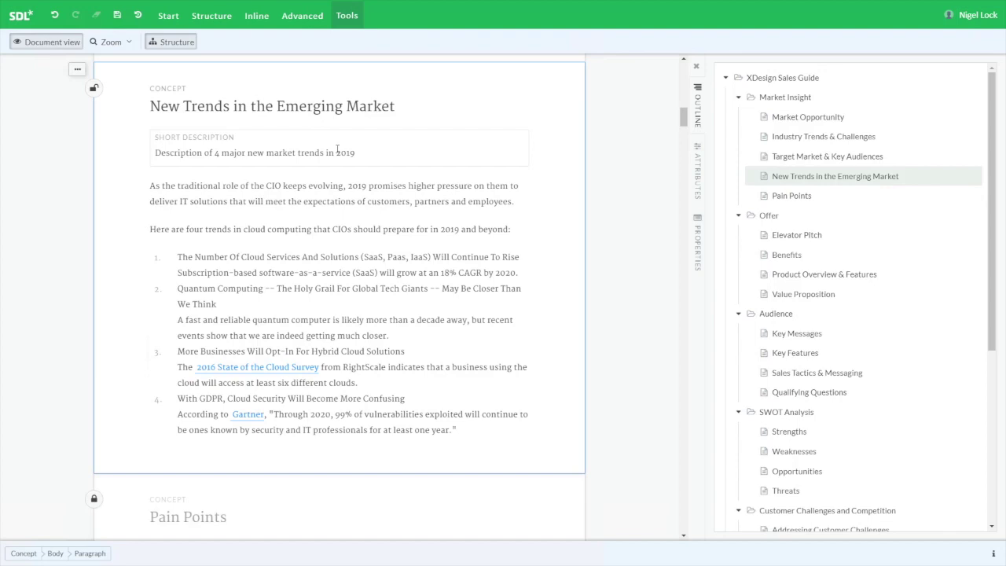
Check the lock status of the New Trends in the Emerging Market topic and dismiss the information
{"action": "left_click", "coordinate": [94, 90]}
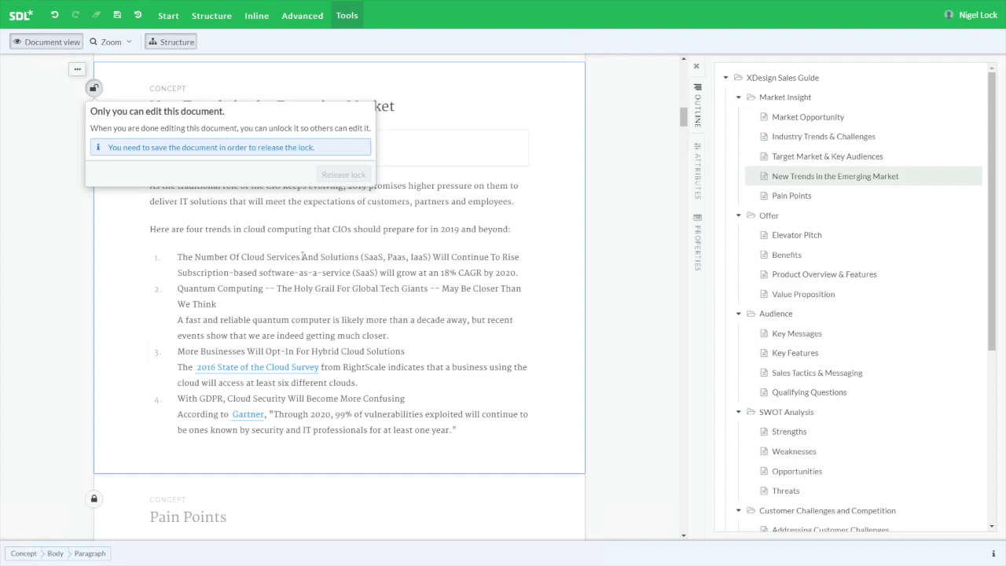
{"action": "left_click", "coordinate": [321, 288]}
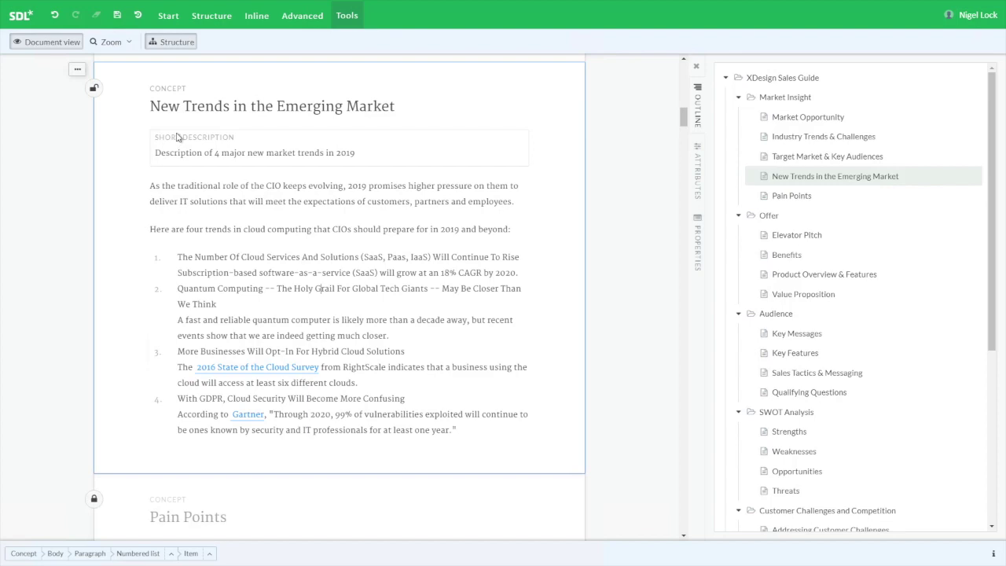
Turn the paragraph beginning "As the traditional role of the CIO" into a generic note
{"action": "left_click", "coordinate": [219, 200]}
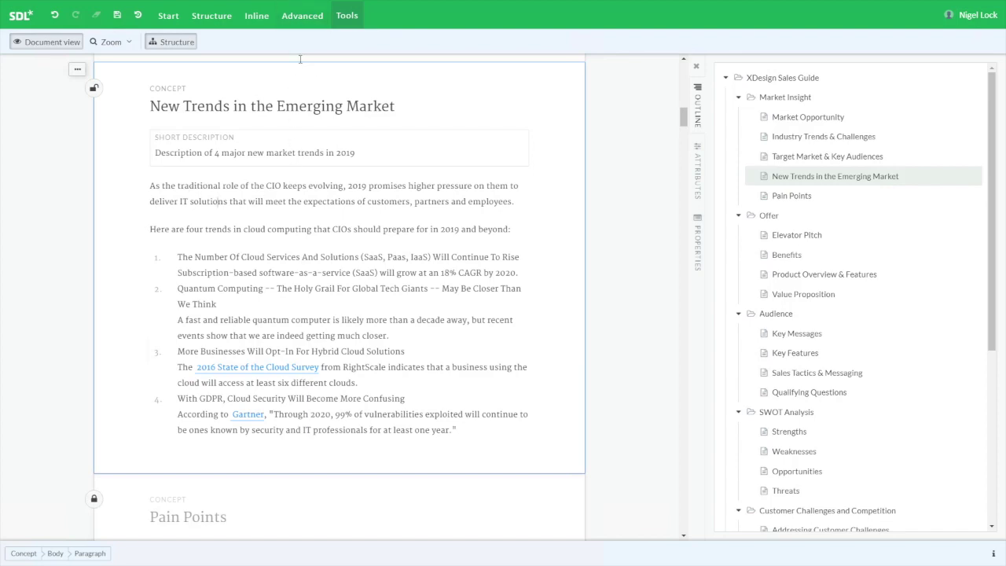
{"action": "left_click", "coordinate": [217, 19]}
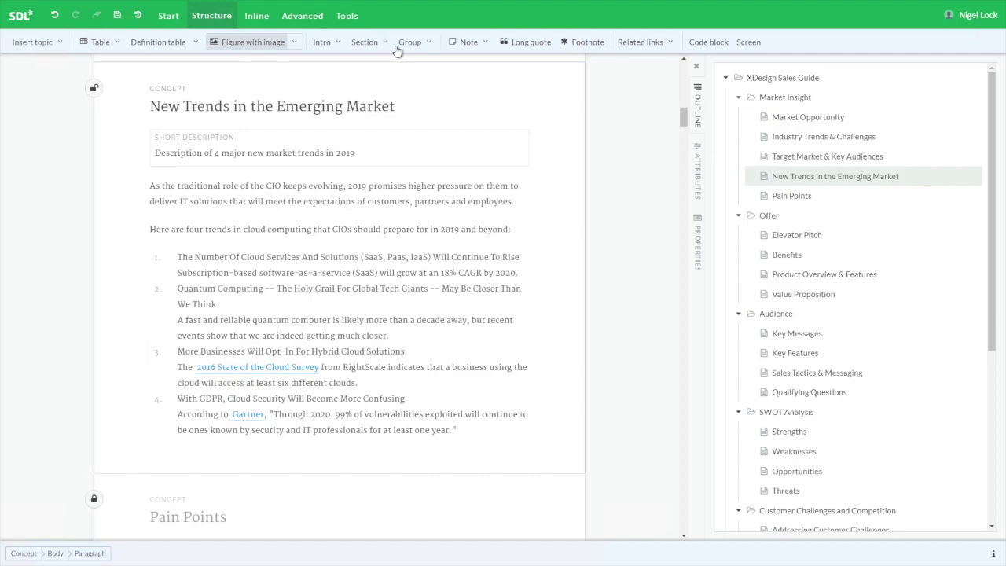
{"action": "left_click", "coordinate": [465, 49]}
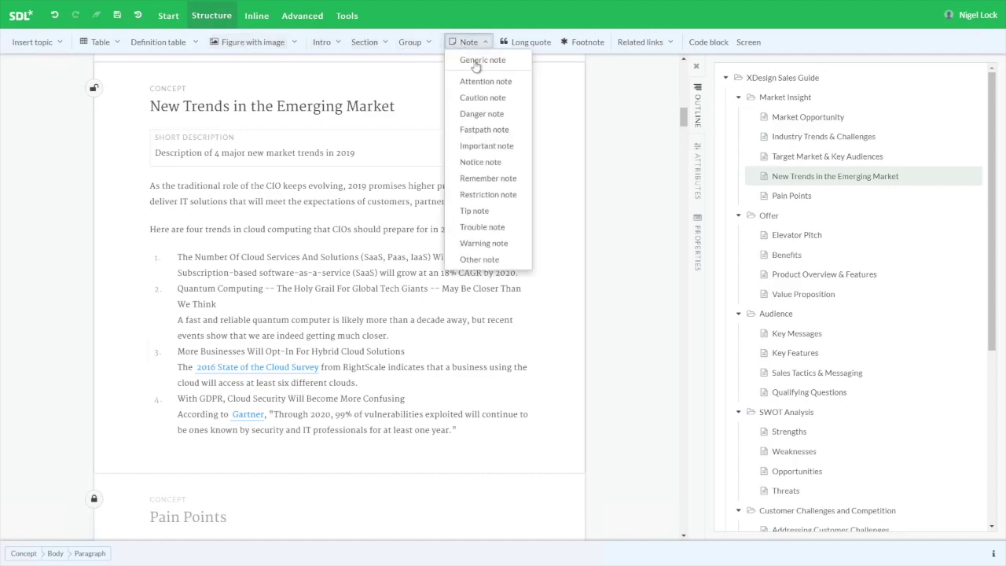
{"action": "left_click", "coordinate": [477, 61]}
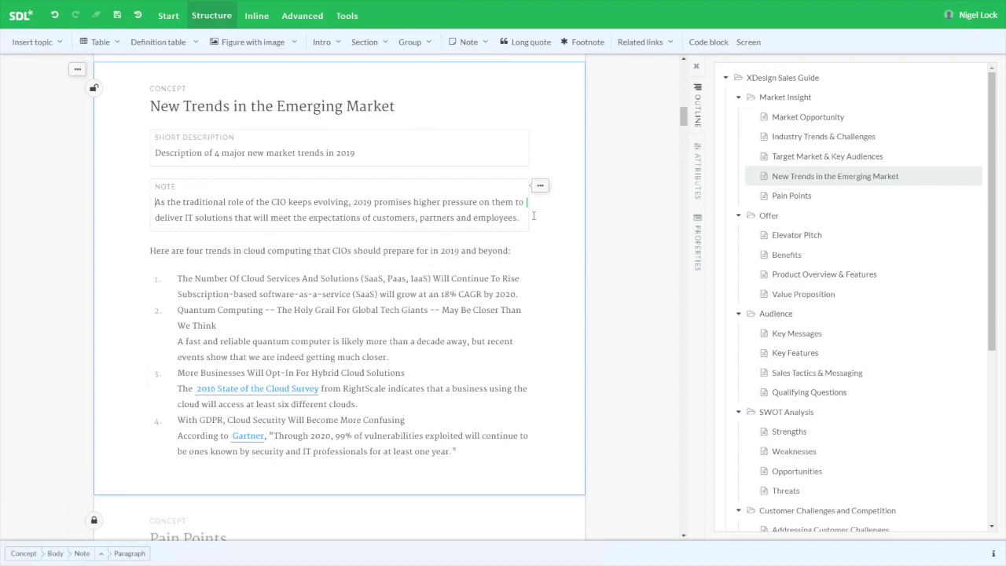
Change the generic note about the CIO role to a notice note
{"action": "left_click", "coordinate": [540, 188]}
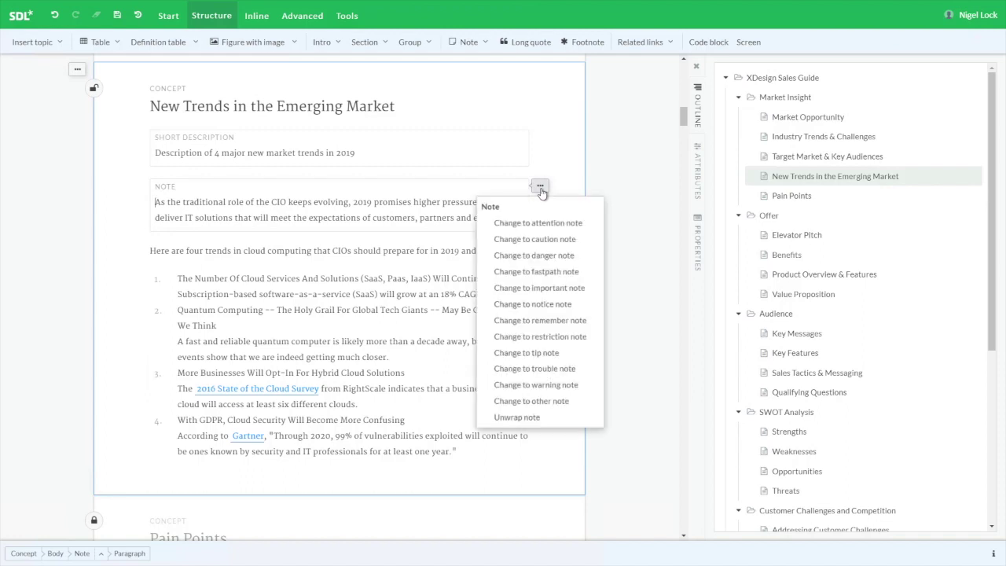
{"action": "left_click", "coordinate": [548, 307]}
{"action": "left_click", "coordinate": [259, 230]}
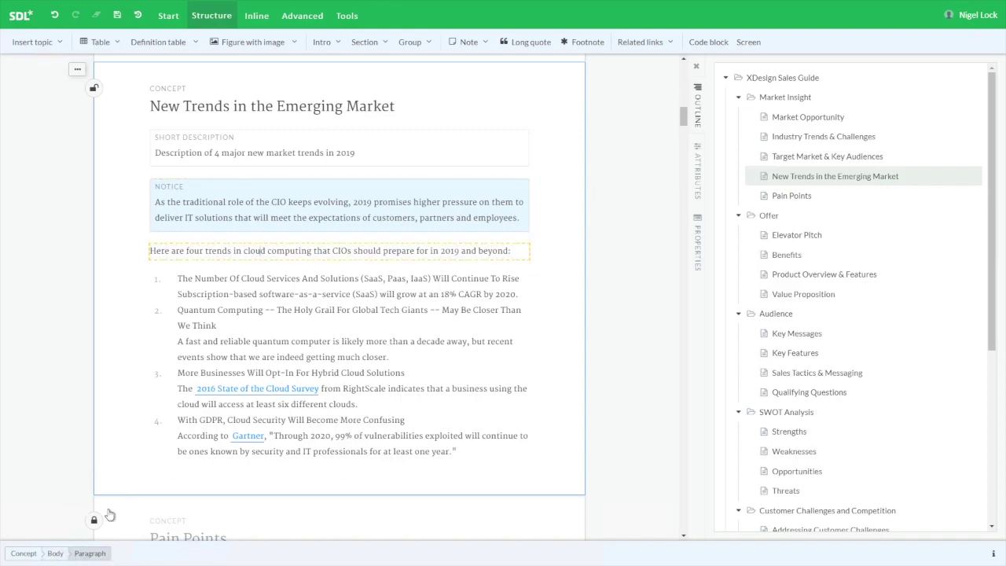
Change the note about the CIO role to an important note using its entry in the element path
{"action": "left_click", "coordinate": [205, 213]}
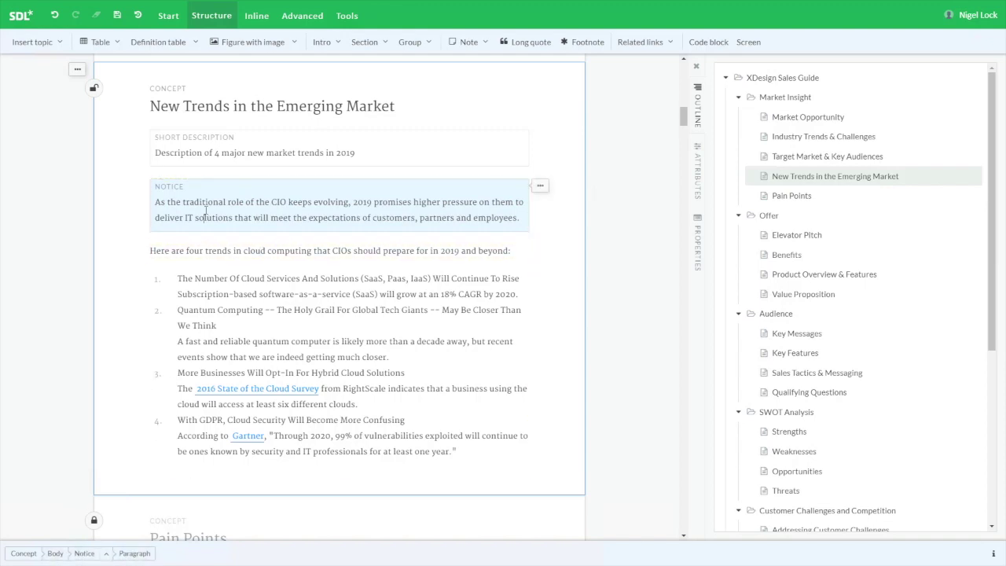
{"action": "left_click", "coordinate": [106, 554]}
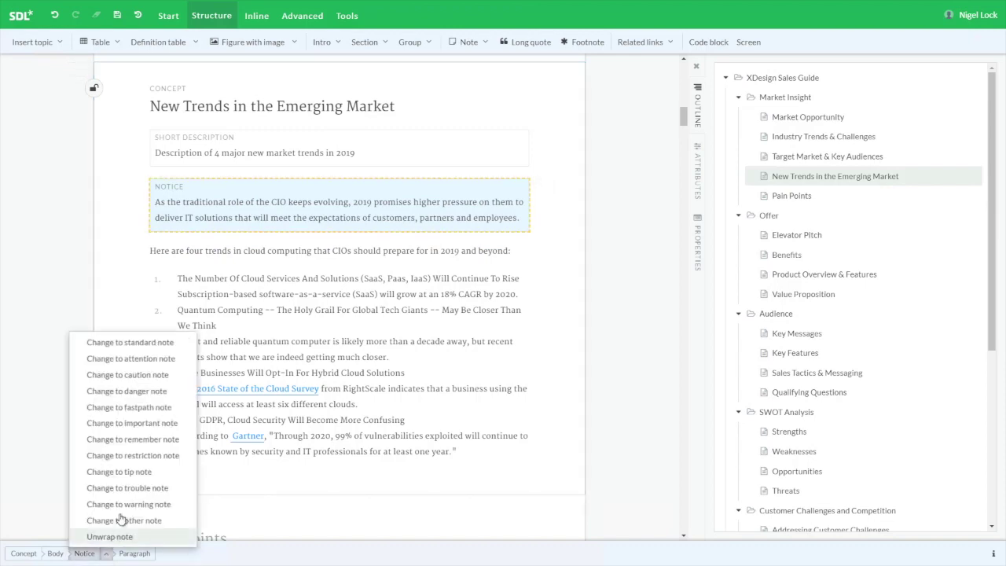
{"action": "left_click", "coordinate": [131, 423]}
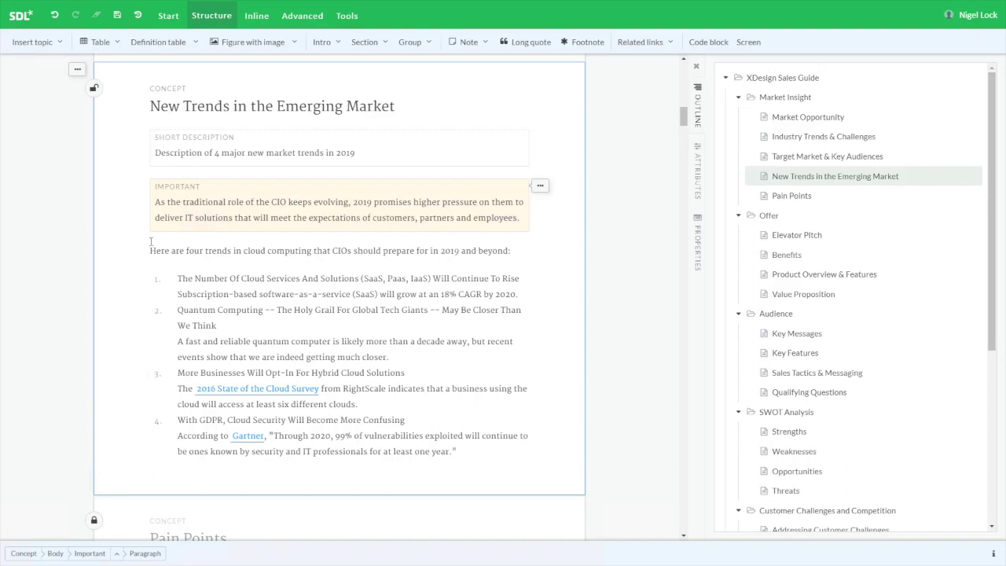
Add an empty paragraph below the important note and insert the reused note "Figures are based on approximate data." from Disclaimers under General > Marketing > Resources
{"action": "left_click", "coordinate": [294, 237]}
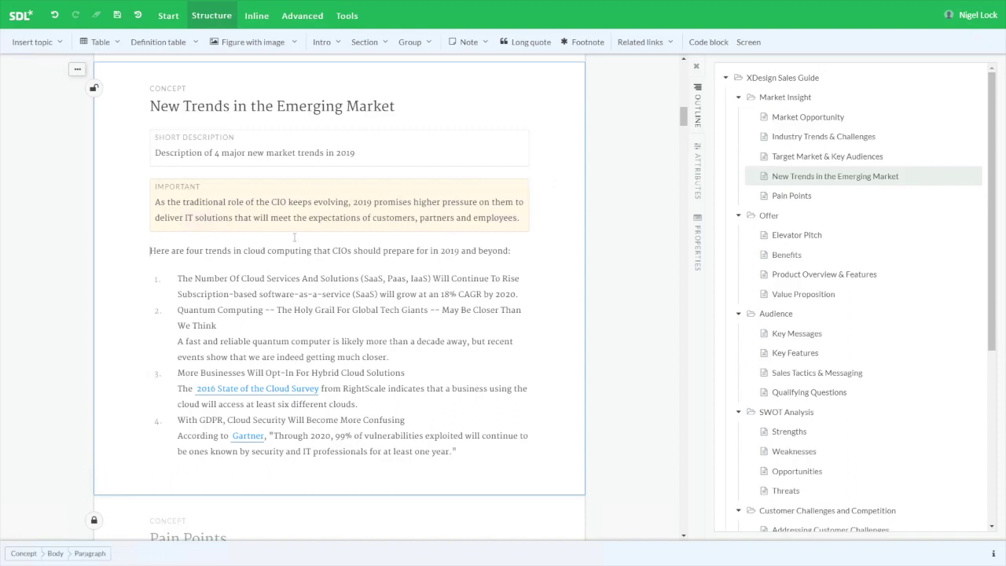
{"action": "key", "text": "Return"}
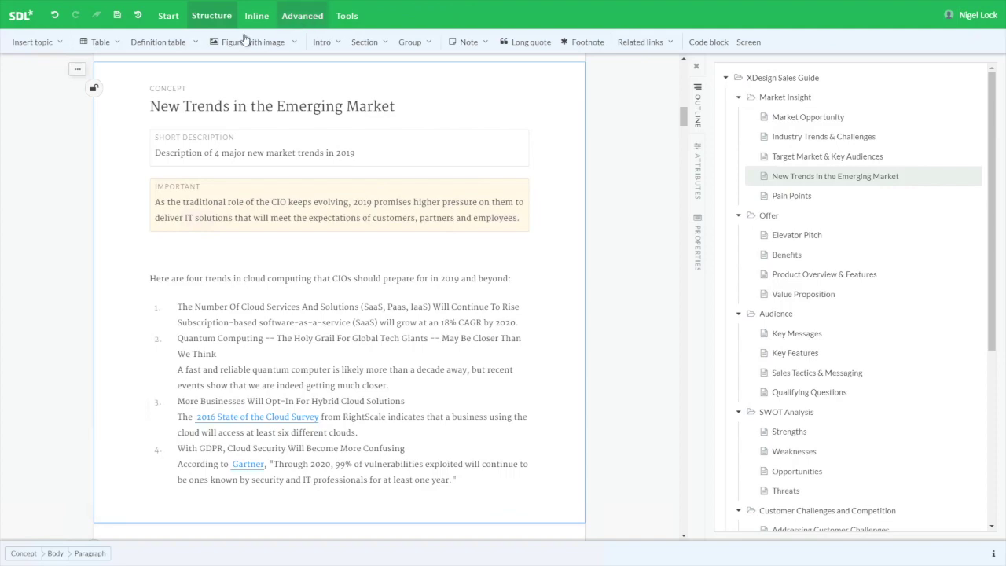
{"action": "left_click", "coordinate": [302, 16]}
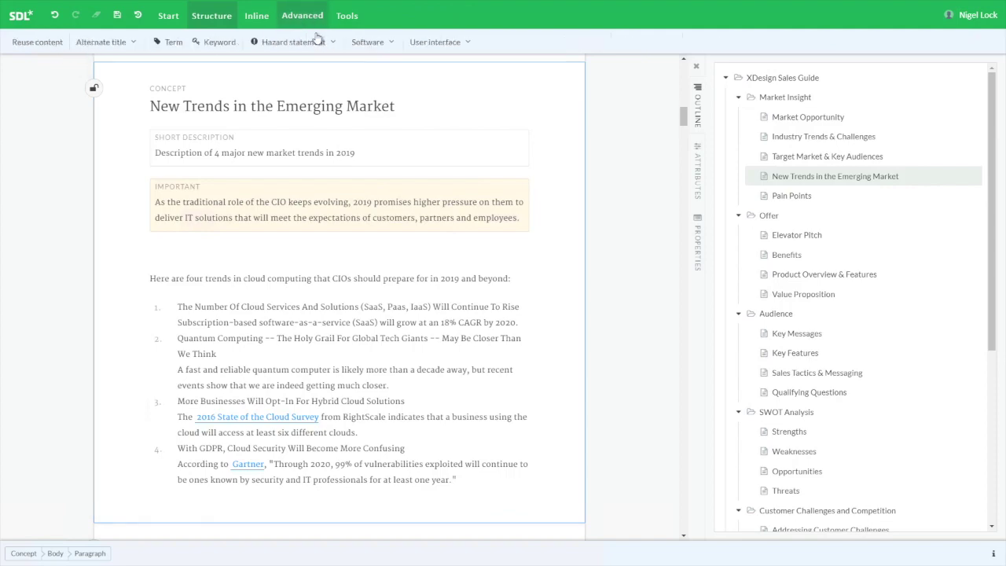
{"action": "left_click", "coordinate": [24, 45]}
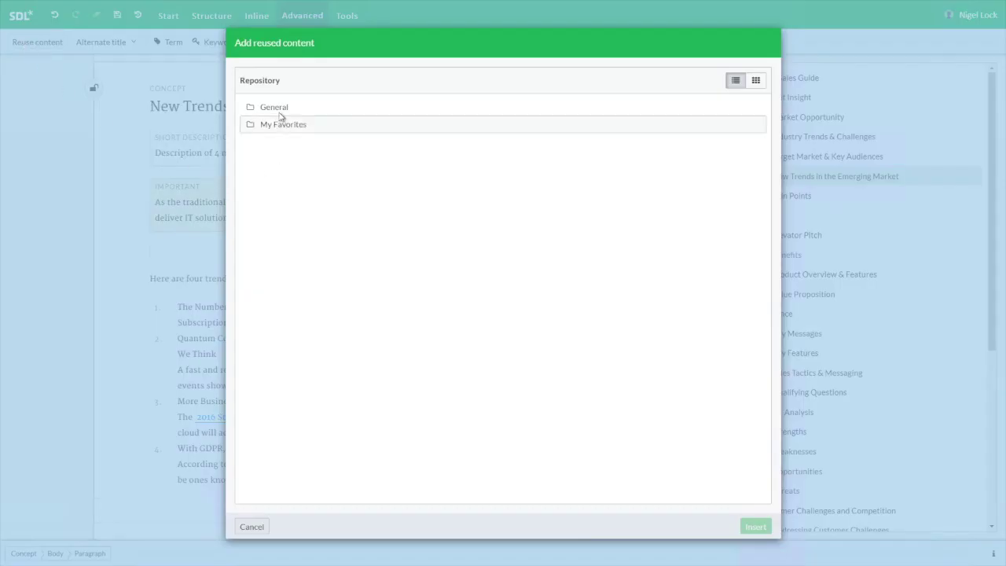
{"action": "left_click", "coordinate": [277, 113]}
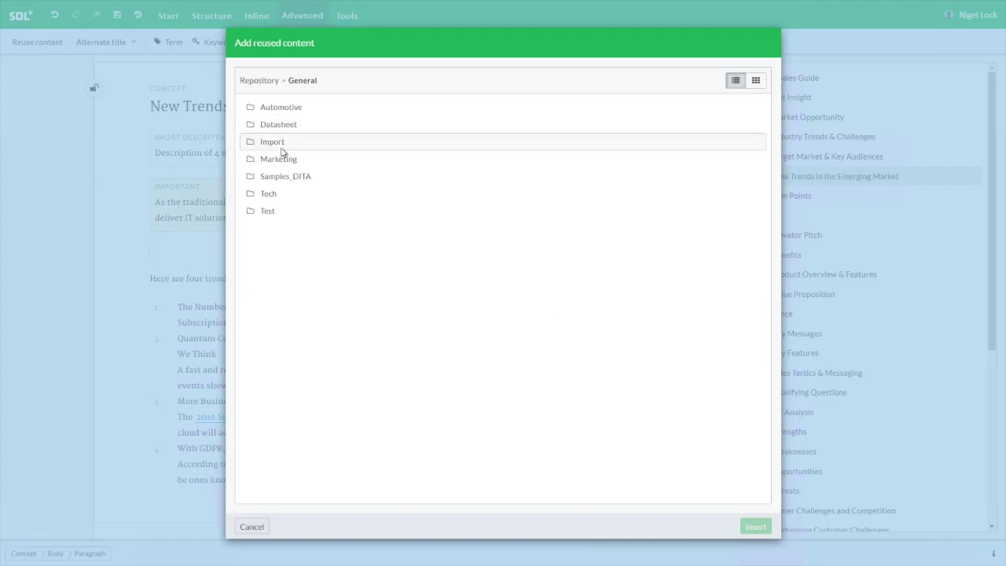
{"action": "left_click", "coordinate": [286, 162]}
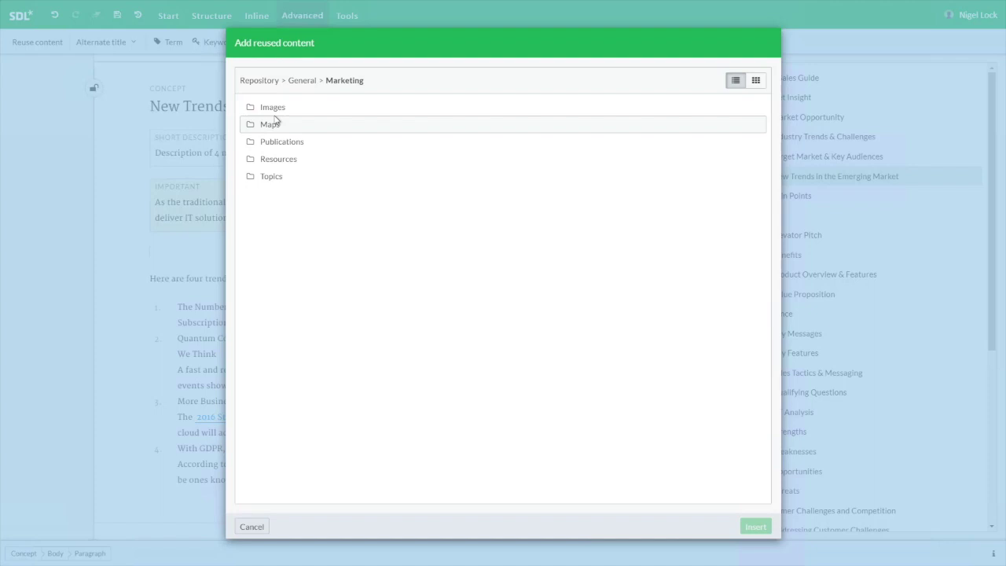
{"action": "left_click", "coordinate": [278, 161]}
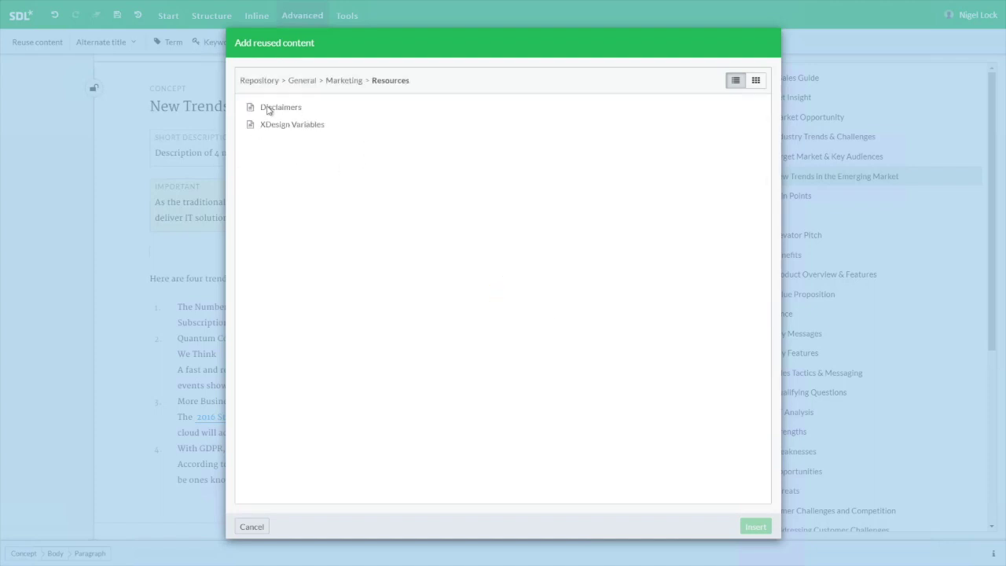
{"action": "left_click", "coordinate": [273, 108]}
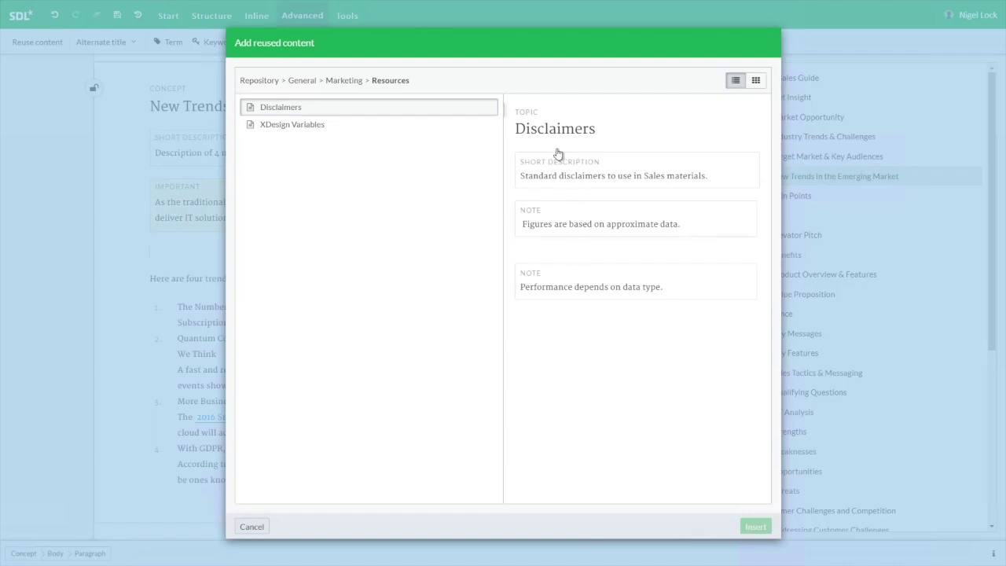
{"action": "left_click", "coordinate": [537, 211]}
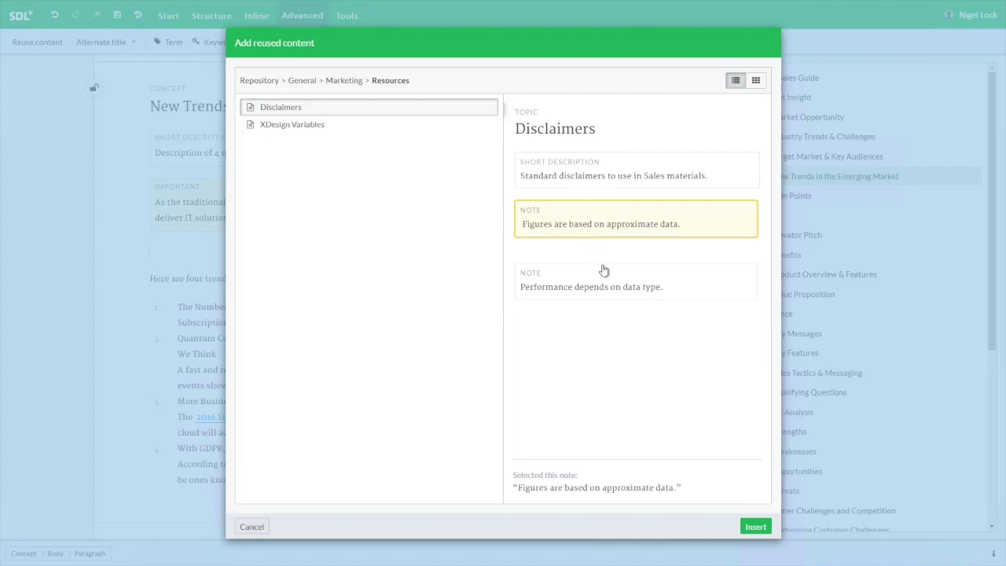
{"action": "left_click", "coordinate": [756, 527]}
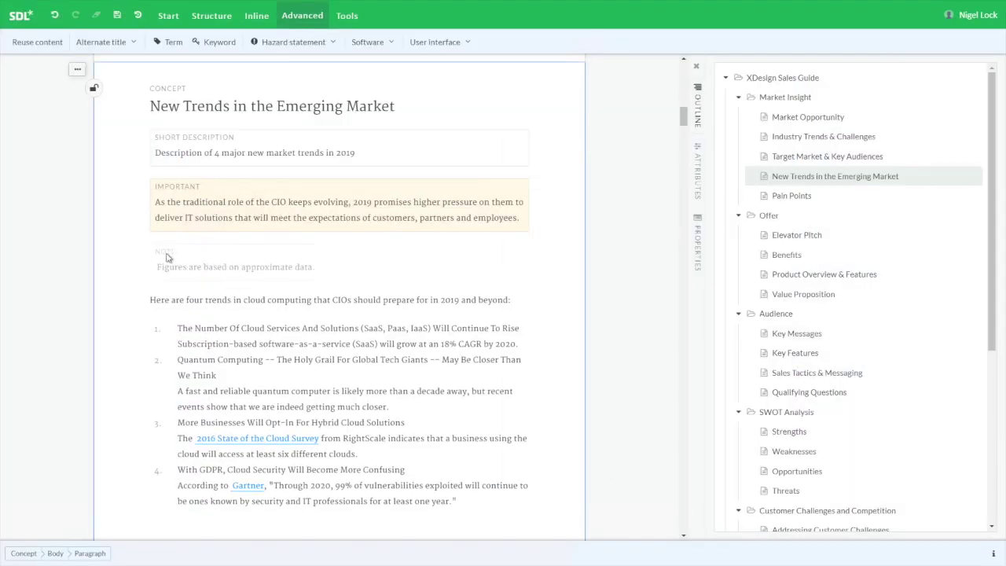
Preview the origin topic of the reused note "Figures are based on approximate data." and close the preview
{"action": "left_click", "coordinate": [194, 265]}
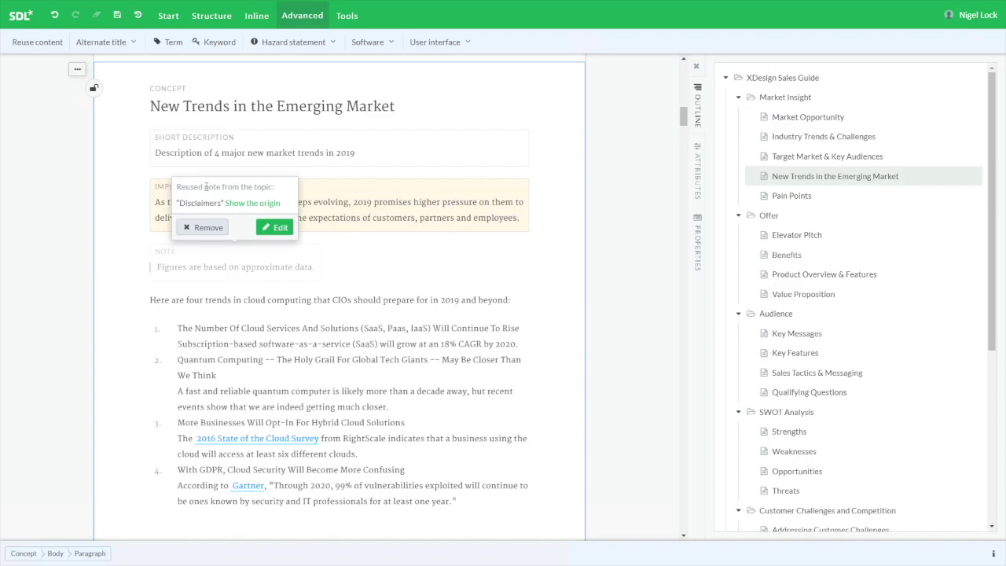
{"action": "left_click_drag", "start_coordinate": [177, 187], "coordinate": [275, 191]}
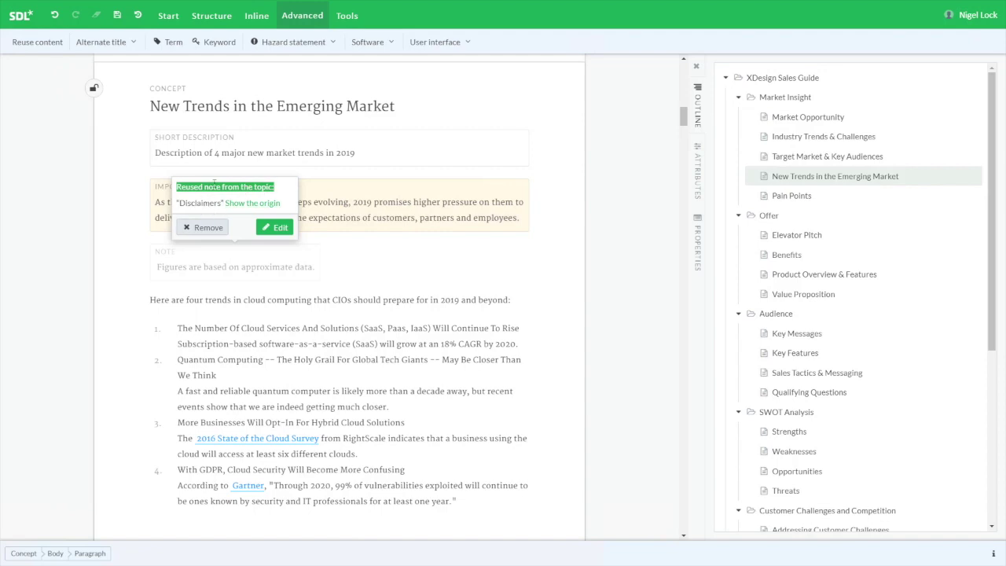
{"action": "left_click", "coordinate": [214, 187]}
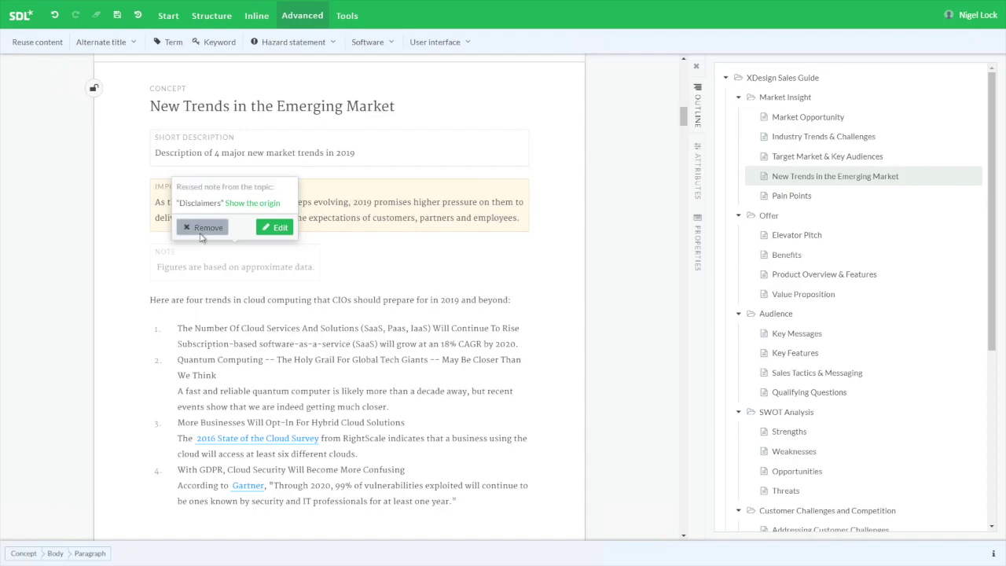
{"action": "left_click", "coordinate": [260, 204]}
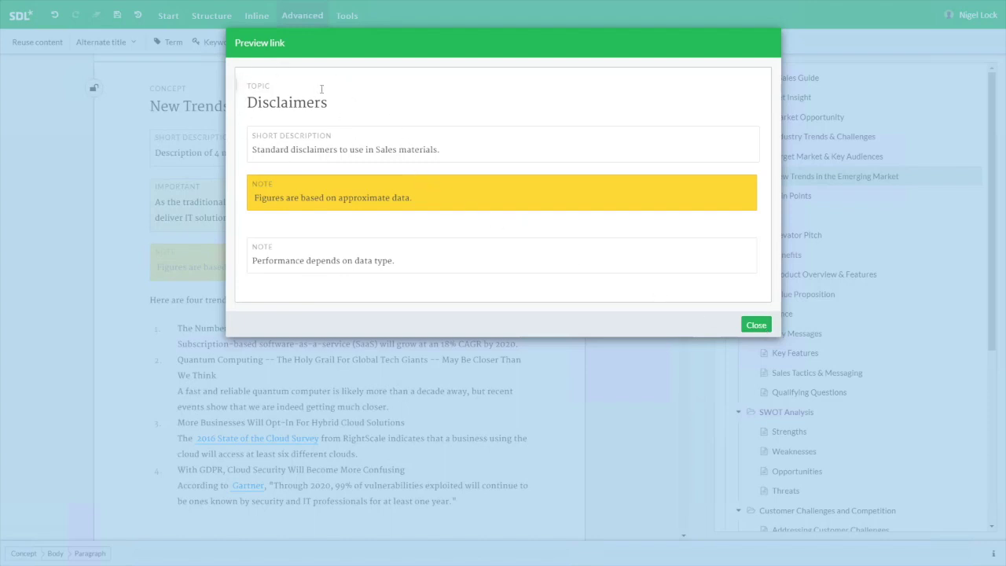
{"action": "left_click", "coordinate": [755, 325]}
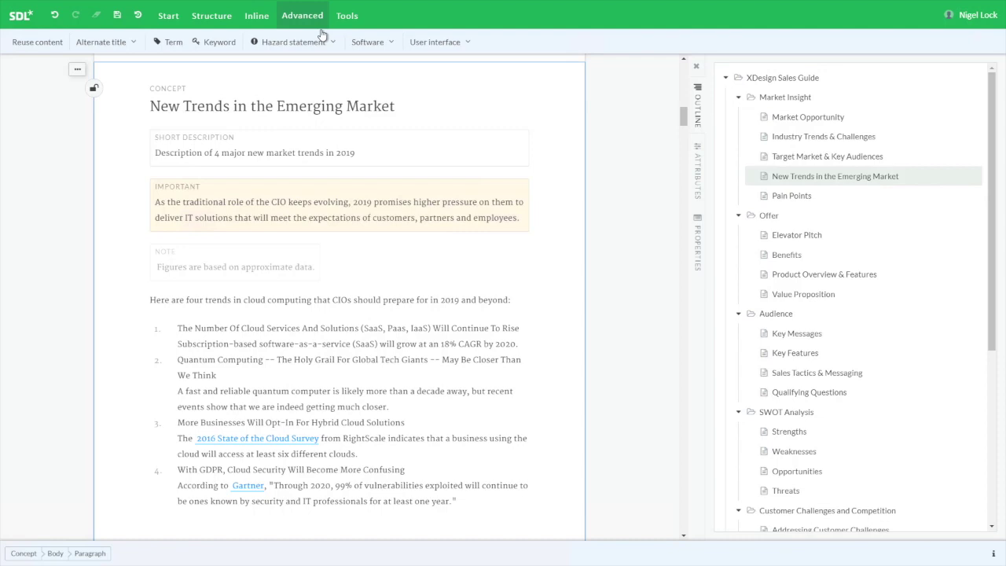
Insert a generic table with 3 columns and 2 rows below the reused note
{"action": "left_click", "coordinate": [212, 17]}
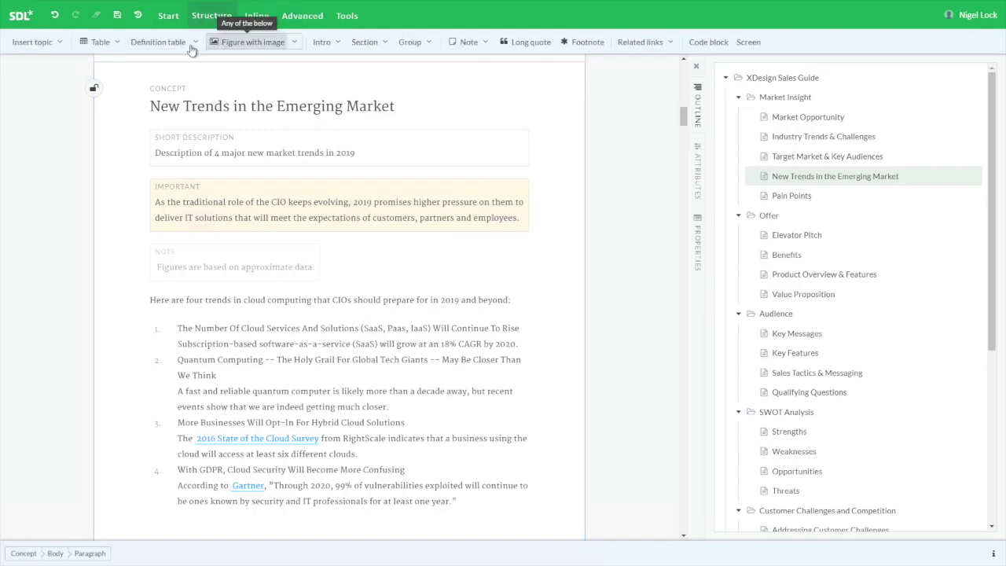
{"action": "left_click", "coordinate": [118, 42]}
{"action": "mouse_move", "coordinate": [130, 66]}
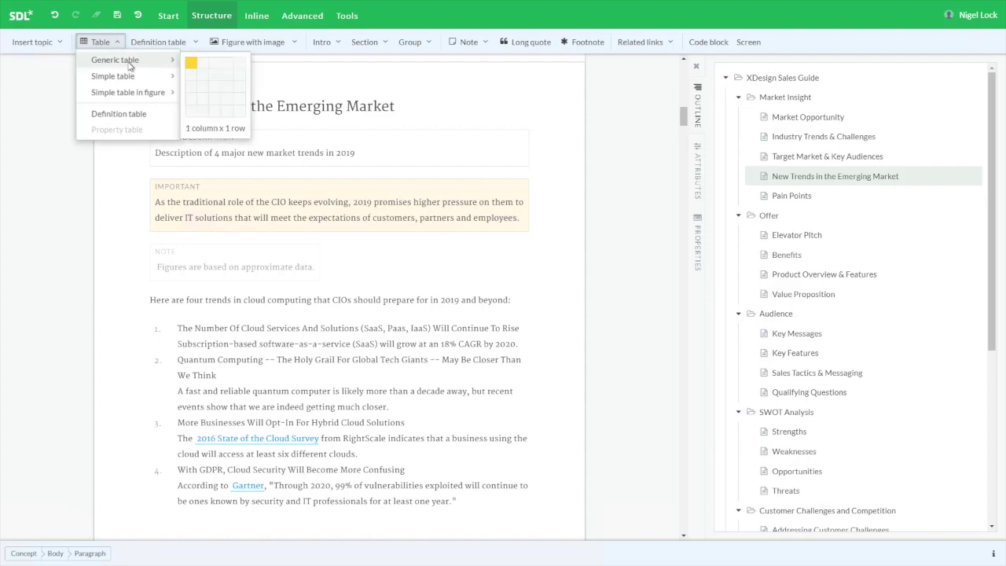
{"action": "left_click", "coordinate": [214, 79]}
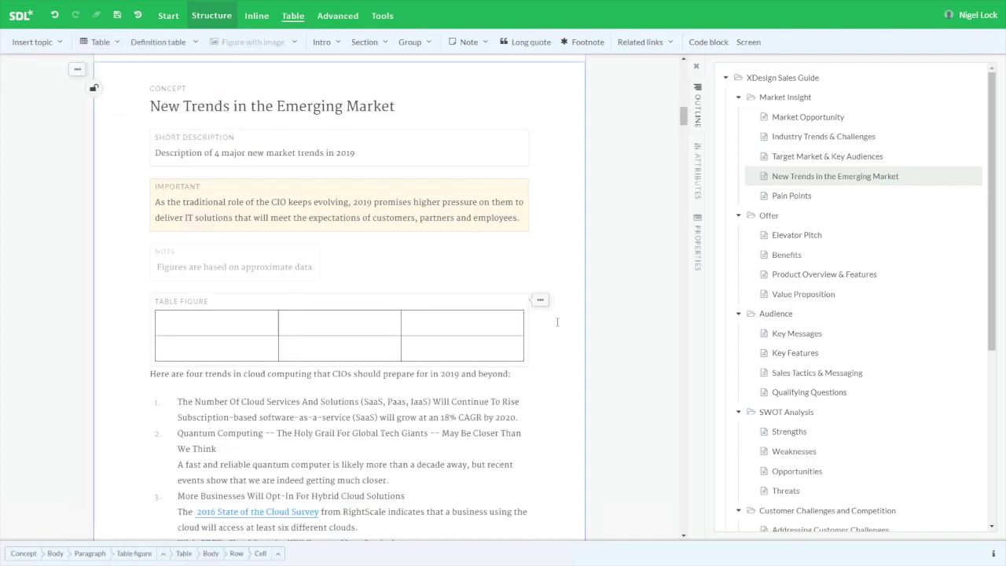
Add the title "New Trends" to the table figure
{"action": "left_click", "coordinate": [540, 301]}
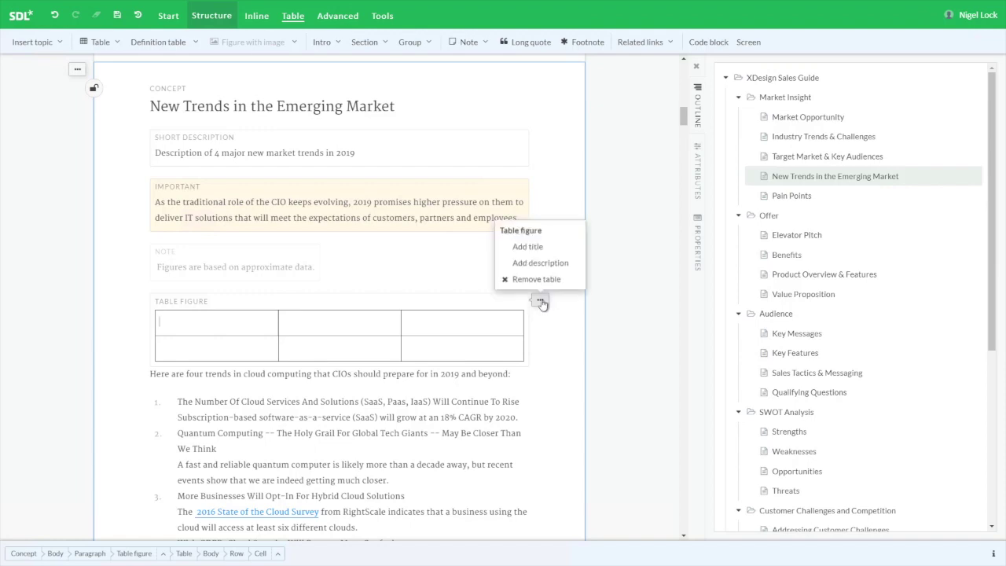
{"action": "left_click", "coordinate": [537, 250]}
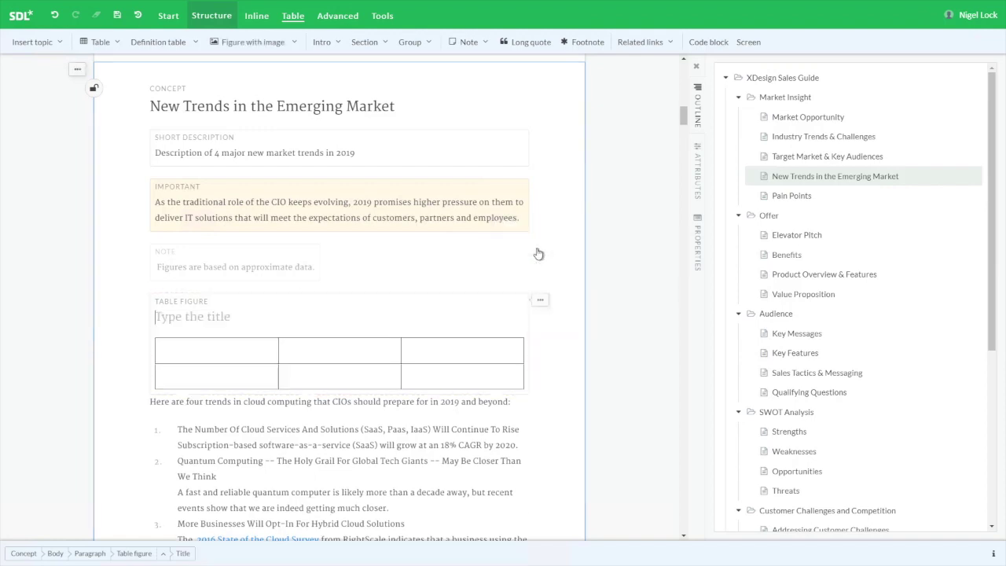
{"action": "type", "text": "New "}
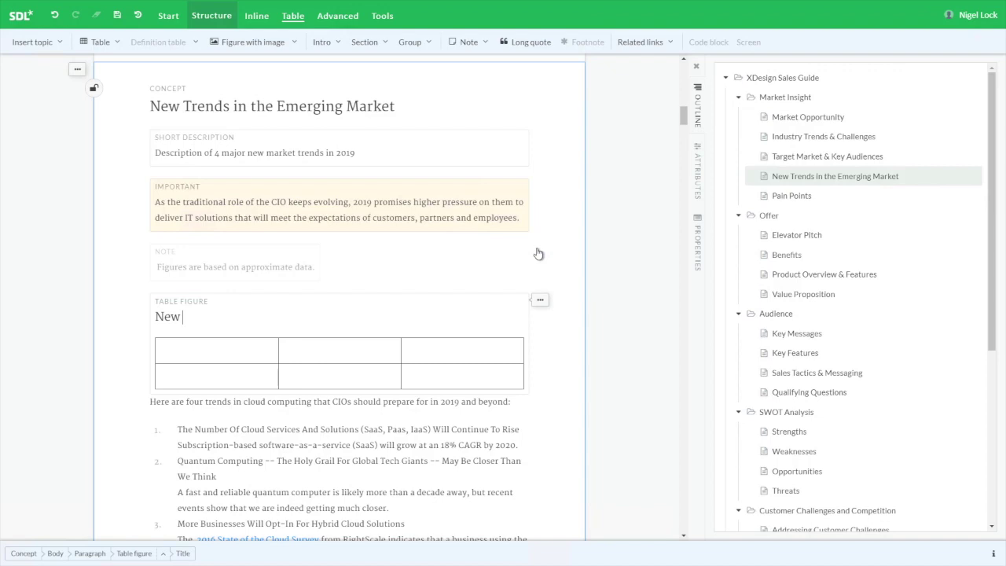
{"action": "type", "text": "trens"}
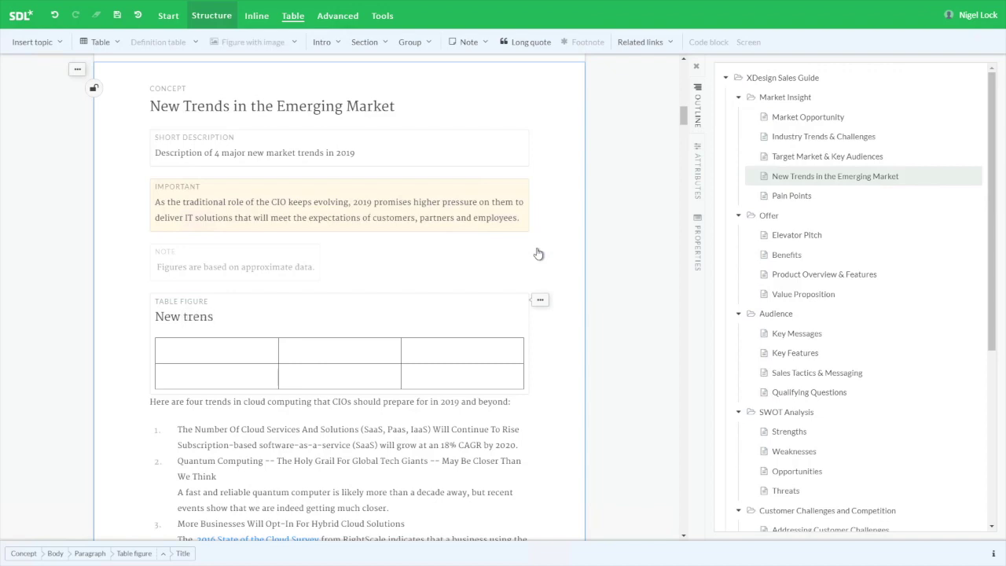
{"action": "key", "text": "BackSpace"}
{"action": "key", "text": "BackSpace"}
{"action": "key", "text": "BackSpace"}
{"action": "key", "text": "BackSpace"}
{"action": "key", "text": "BackSpace"}
{"action": "type", "text": "Trends"}
{"action": "left_click", "coordinate": [210, 352]}
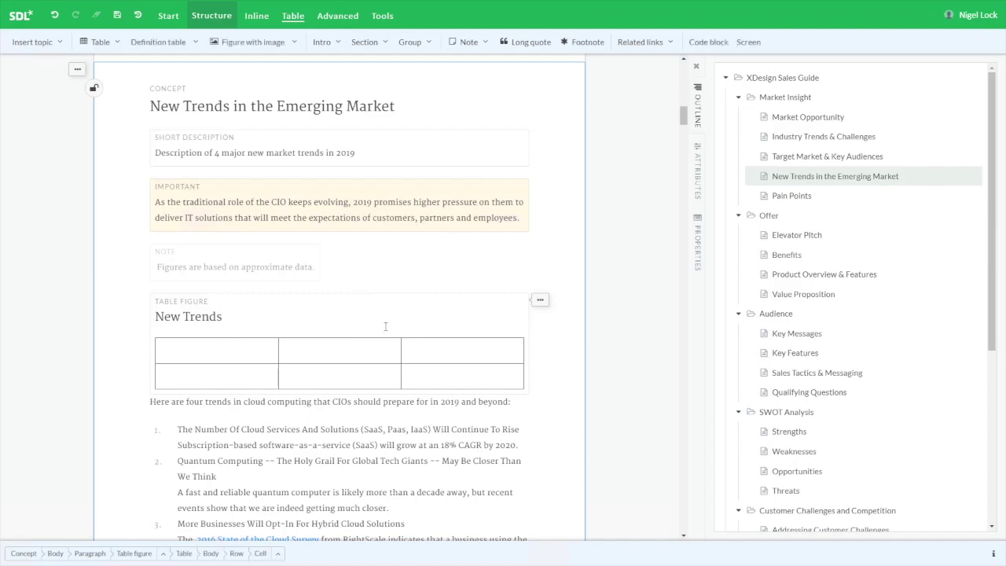
{"action": "left_click", "coordinate": [539, 299]}
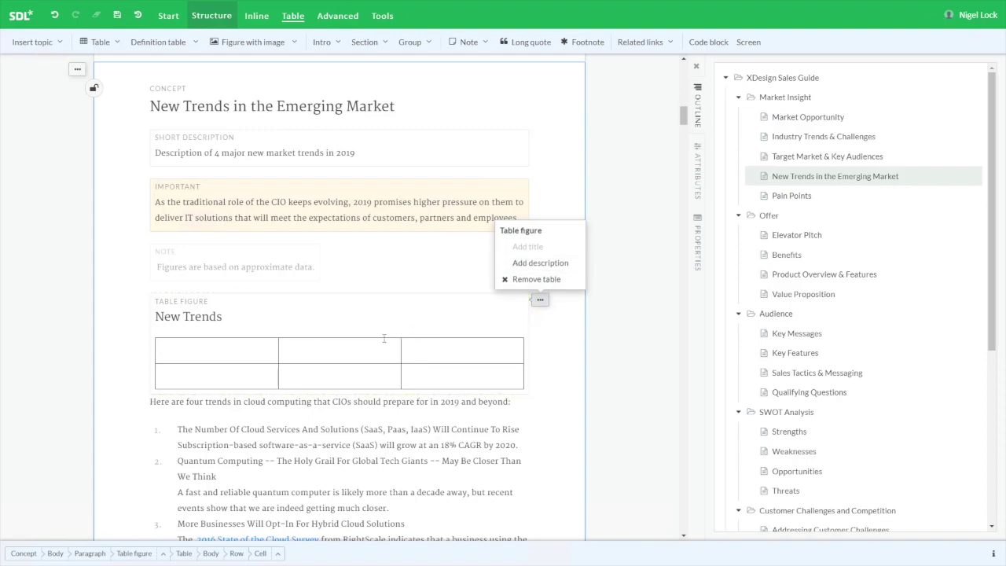
{"action": "left_click", "coordinate": [341, 329]}
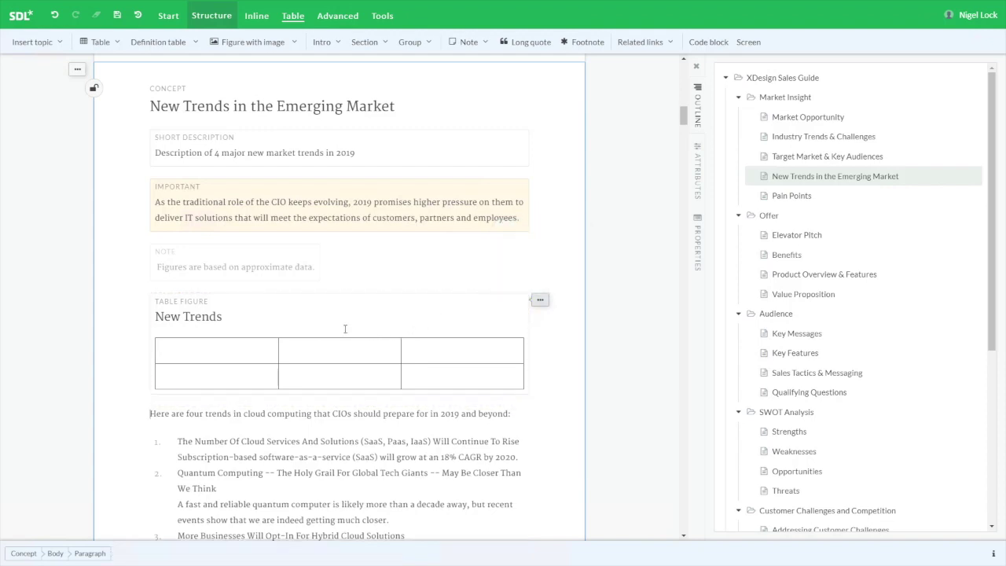
{"action": "left_click", "coordinate": [223, 349]}
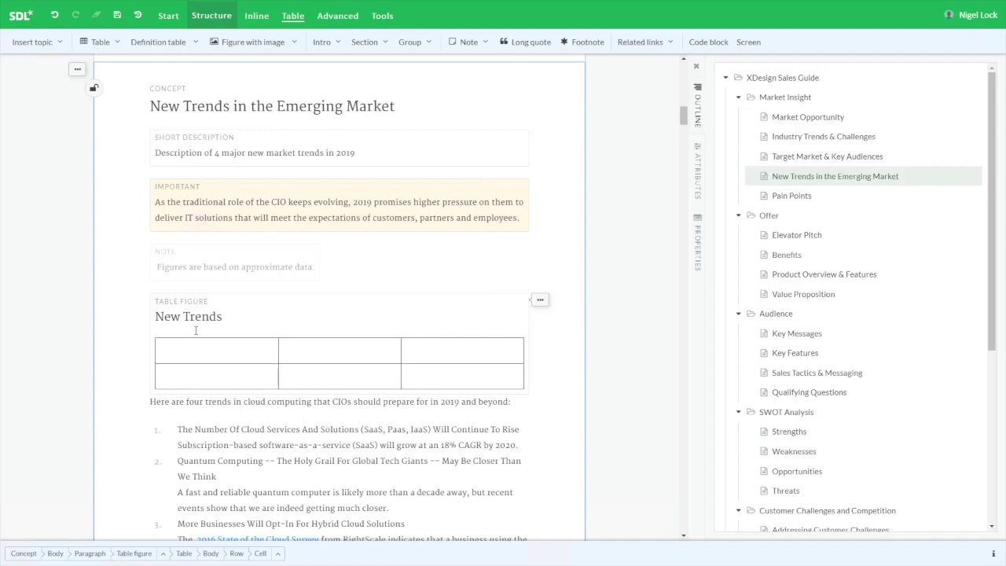
{"action": "left_click", "coordinate": [295, 17]}
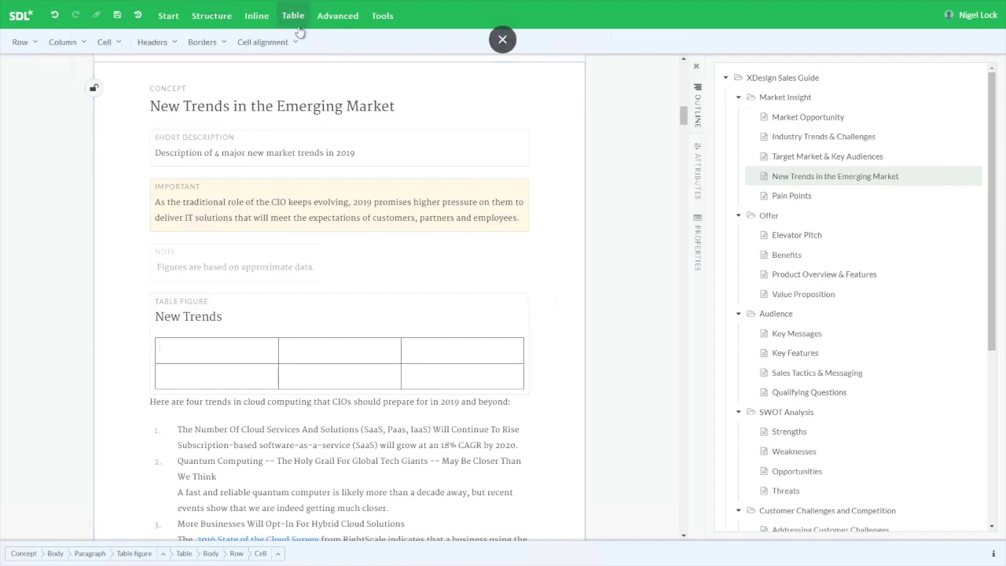
{"action": "left_click", "coordinate": [83, 46]}
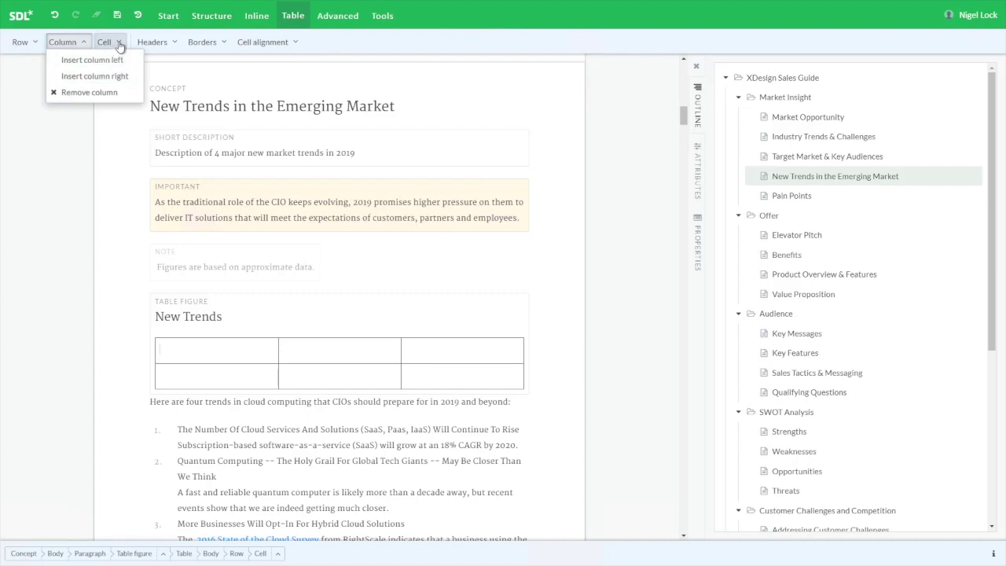
{"action": "left_click", "coordinate": [119, 45]}
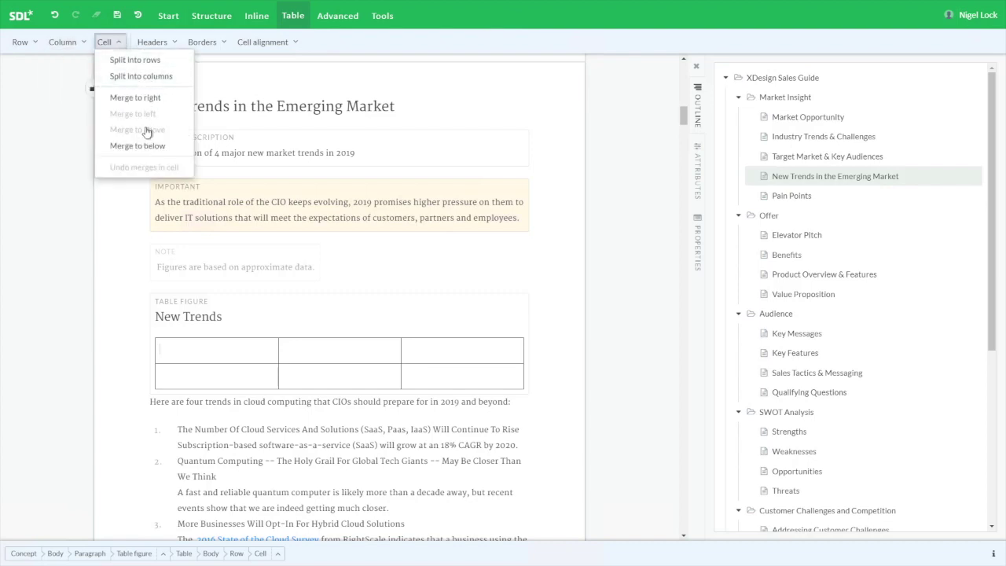
{"action": "left_click", "coordinate": [165, 42]}
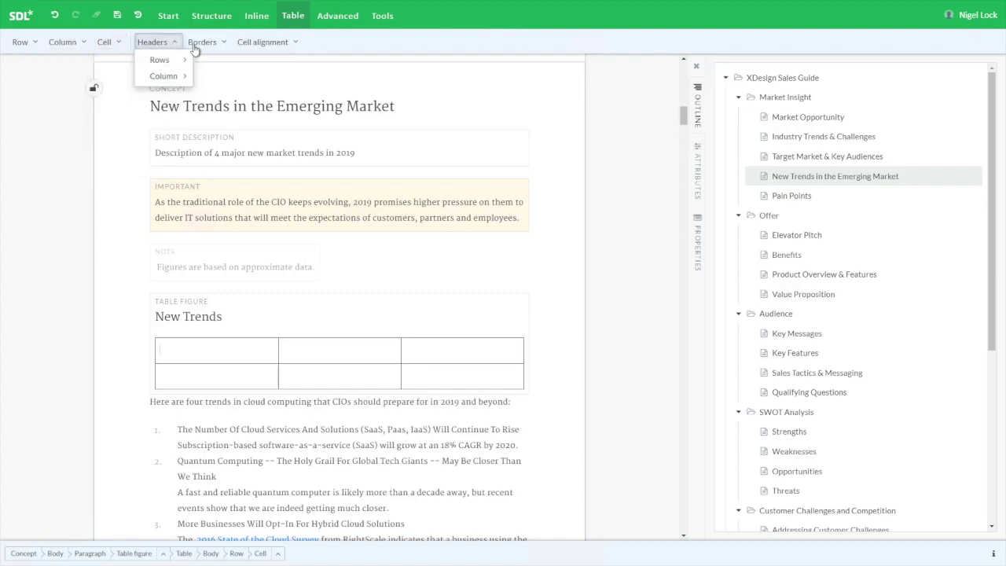
{"action": "mouse_move", "coordinate": [161, 60]}
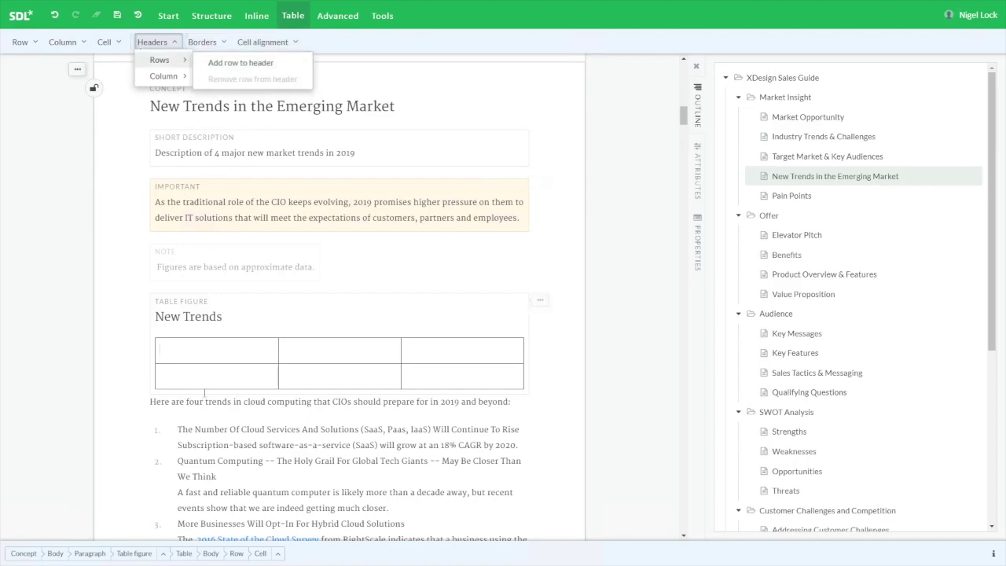
Fill the first row of the New Trends table with the column headings "Trend", "Reason" and "Proof"
{"action": "left_click", "coordinate": [199, 353]}
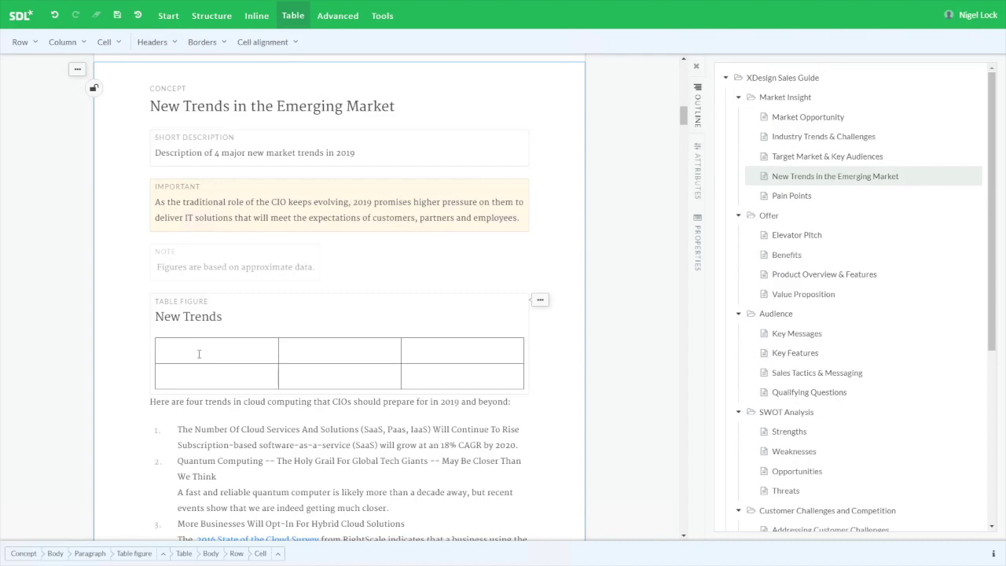
{"action": "type", "text": "Trend"}
{"action": "key", "text": "Tab"}
{"action": "type", "text": "Reason"}
{"action": "key", "text": "Tab"}
{"action": "type", "text": "Por"}
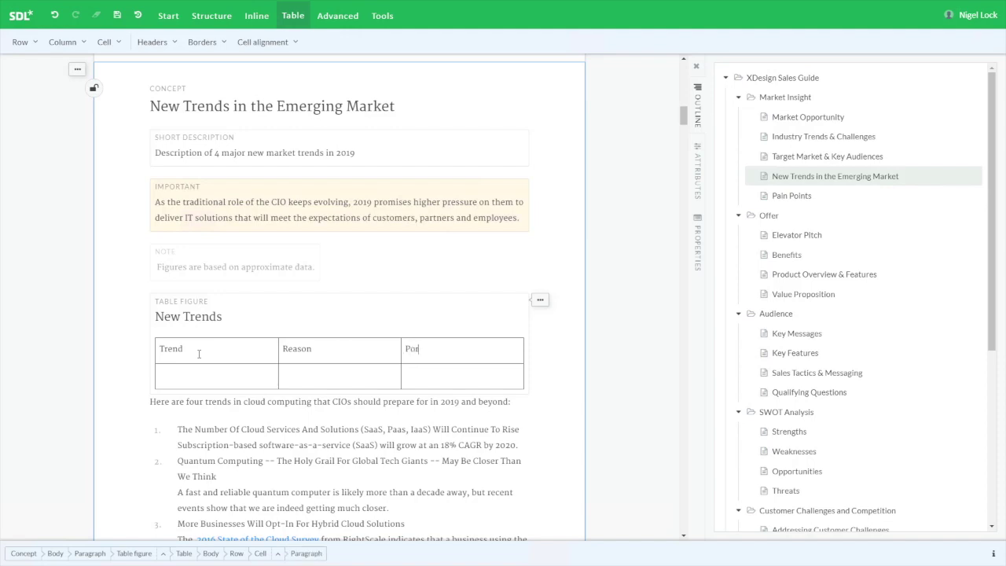
{"action": "key", "text": "BackSpace"}
{"action": "key", "text": "BackSpace"}
{"action": "key", "text": "BackSpace"}
{"action": "type", "text": "roof"}
Enter "Arrows point up" under Trend and "They look better" under Reason in the table's second row
{"action": "key", "text": "Tab"}
{"action": "type", "text": "Arrows point up"}
{"action": "key", "text": "Tab"}
{"action": "type", "text": "They look better"}
Insert the inline image chart-arrow-up from General > Marketing > Images into the empty cell under Proof
{"action": "key", "text": "Tab"}
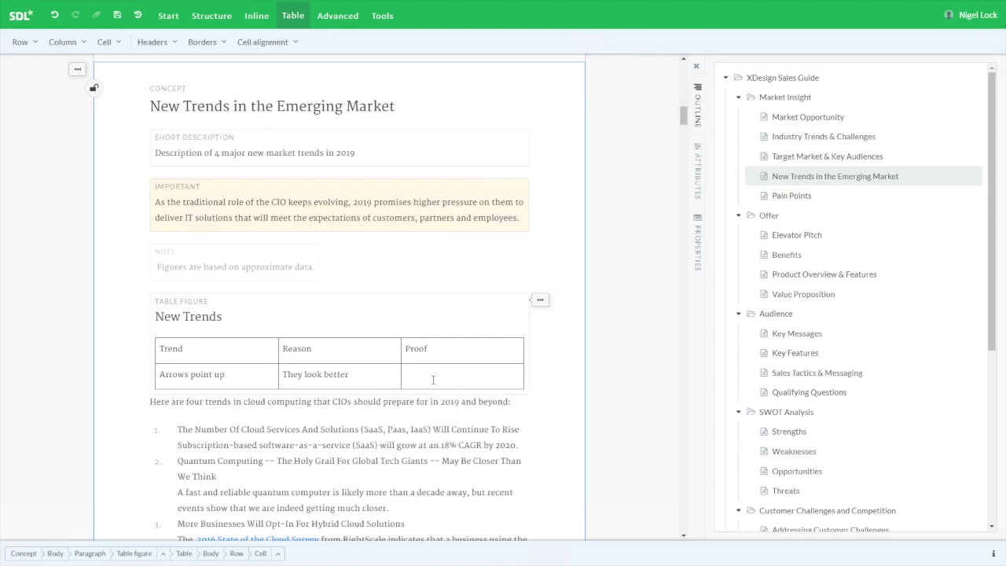
{"action": "left_click", "coordinate": [256, 15]}
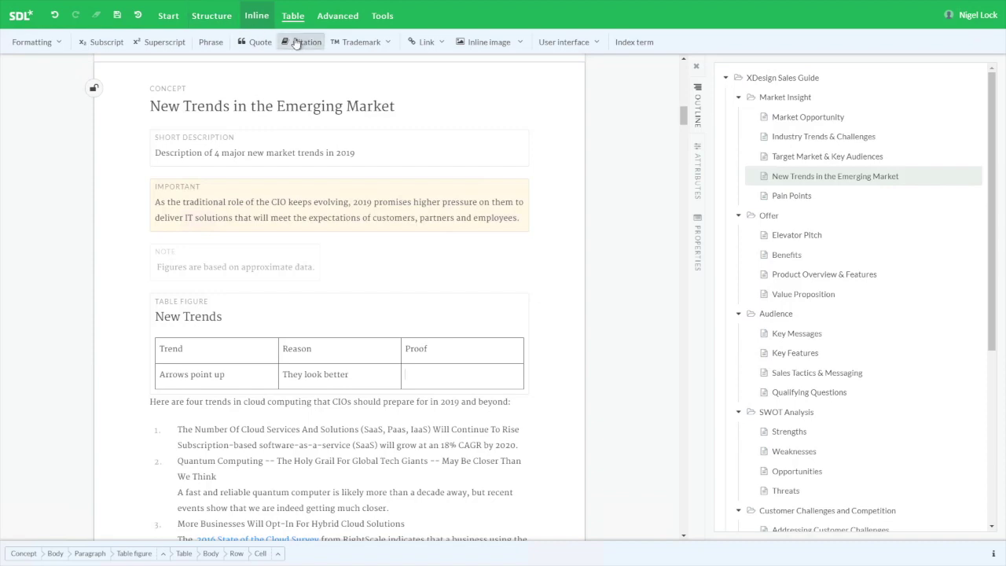
{"action": "left_click", "coordinate": [483, 47]}
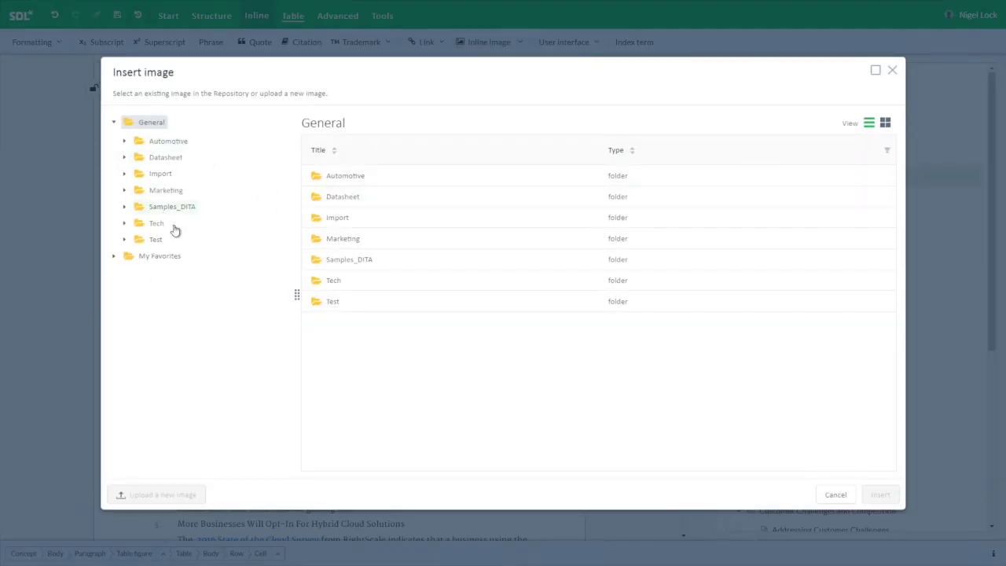
{"action": "double_click", "coordinate": [368, 242]}
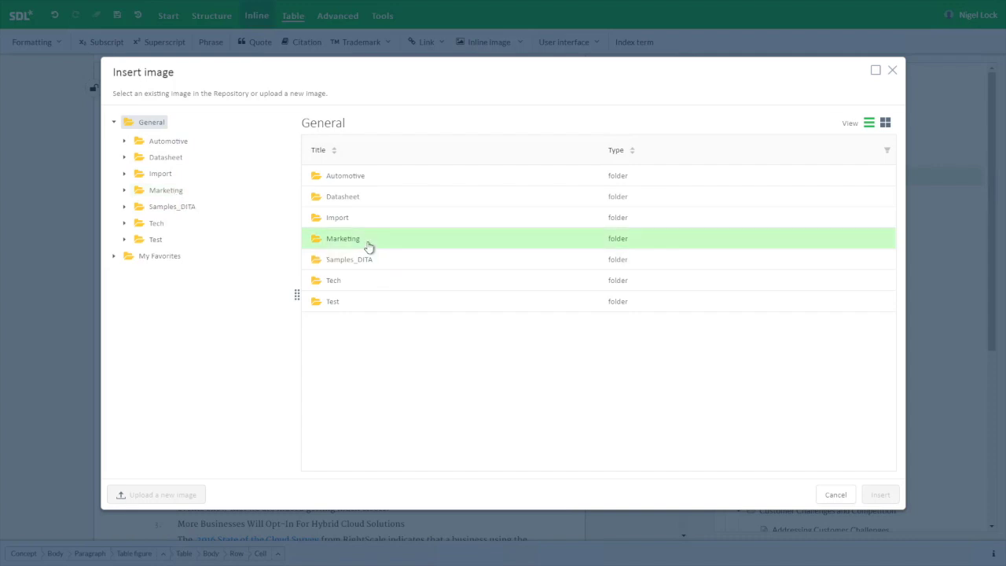
{"action": "double_click", "coordinate": [348, 178]}
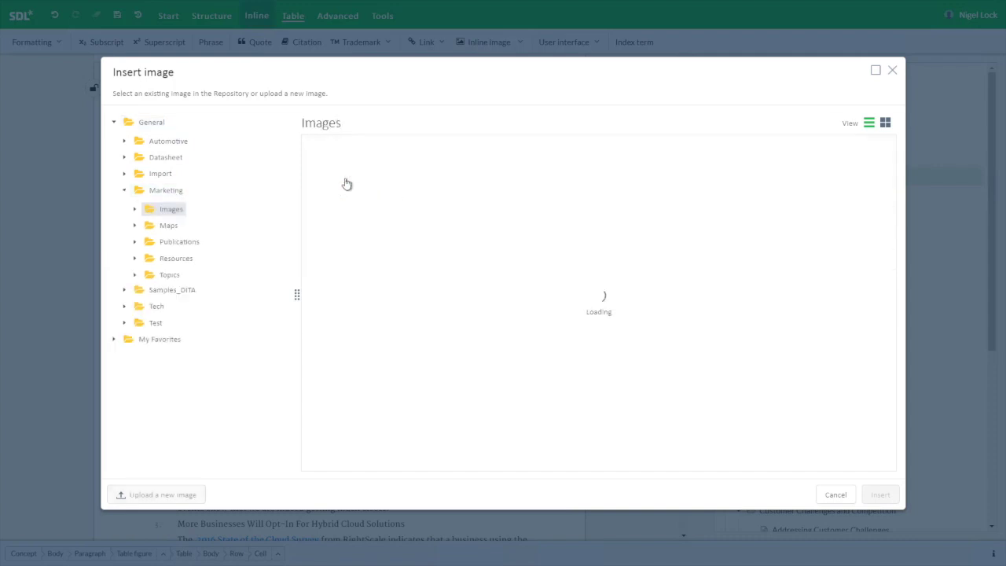
{"action": "left_click", "coordinate": [360, 219]}
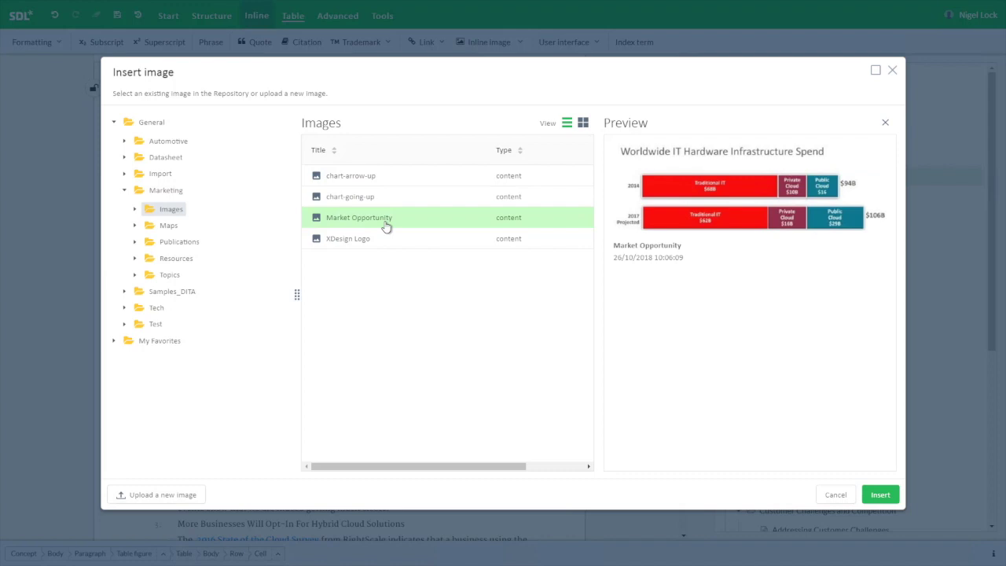
{"action": "left_click", "coordinate": [357, 179]}
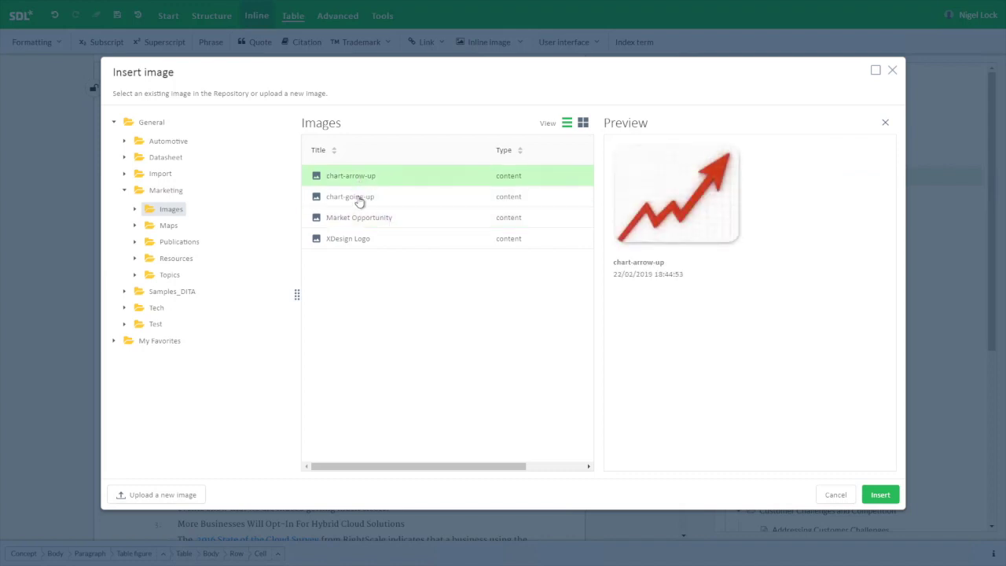
{"action": "left_click", "coordinate": [359, 198]}
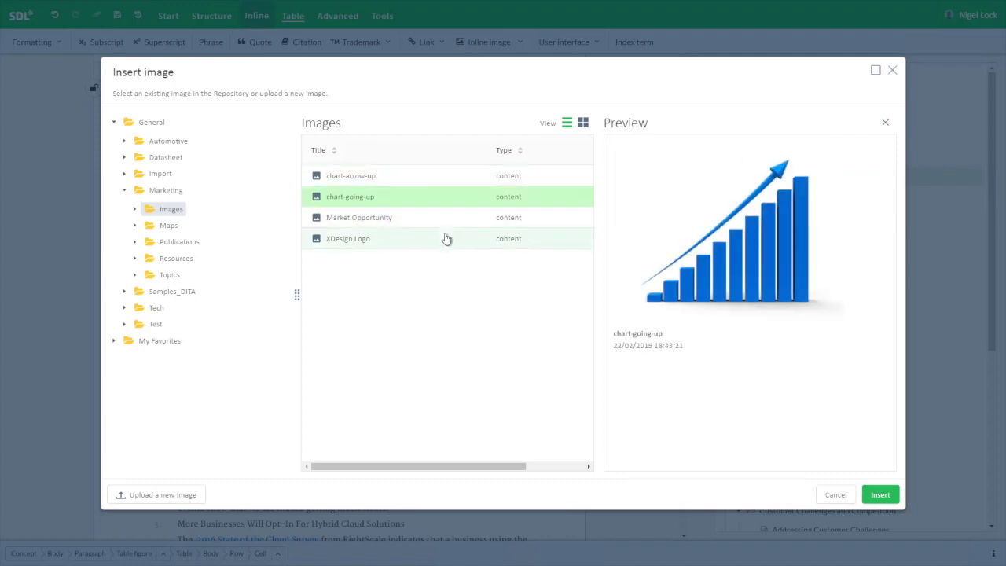
{"action": "left_click", "coordinate": [346, 179]}
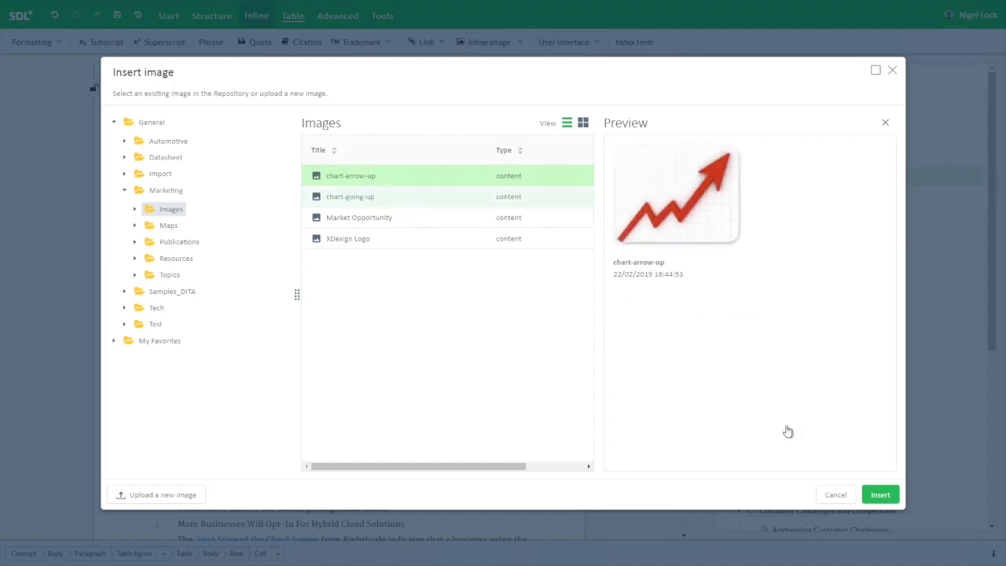
{"action": "left_click", "coordinate": [880, 495]}
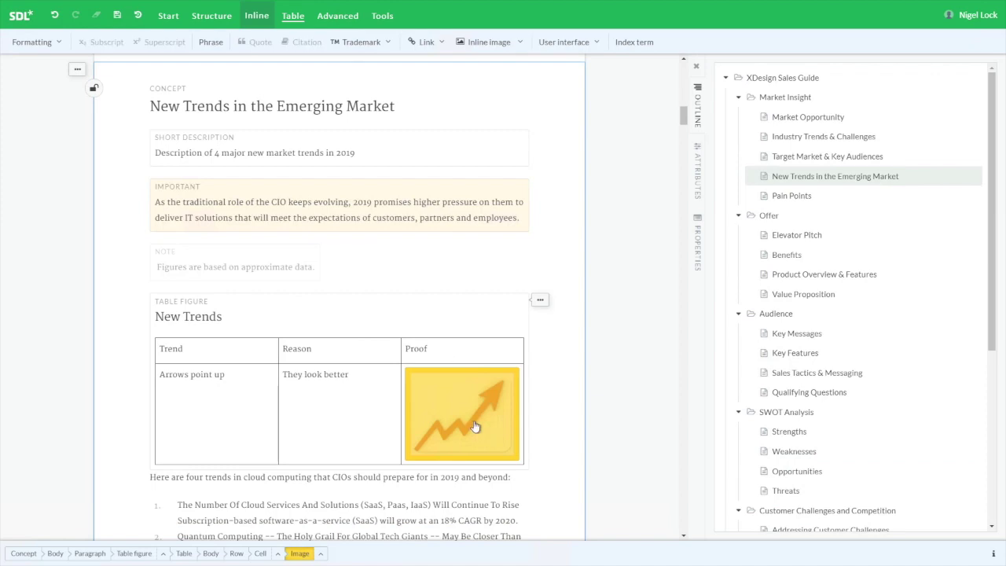
{"action": "key", "text": "Up"}
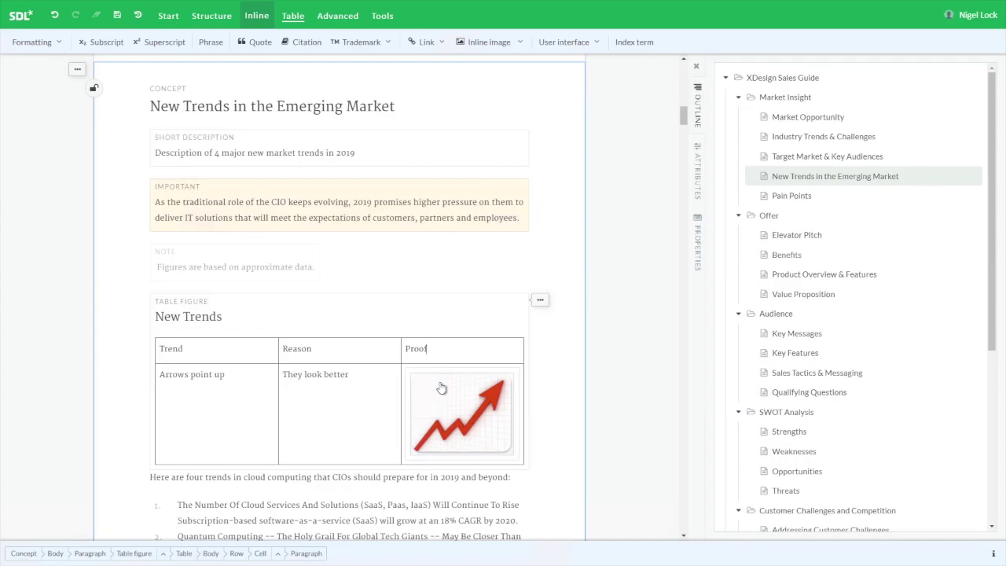
{"action": "key", "text": "Down"}
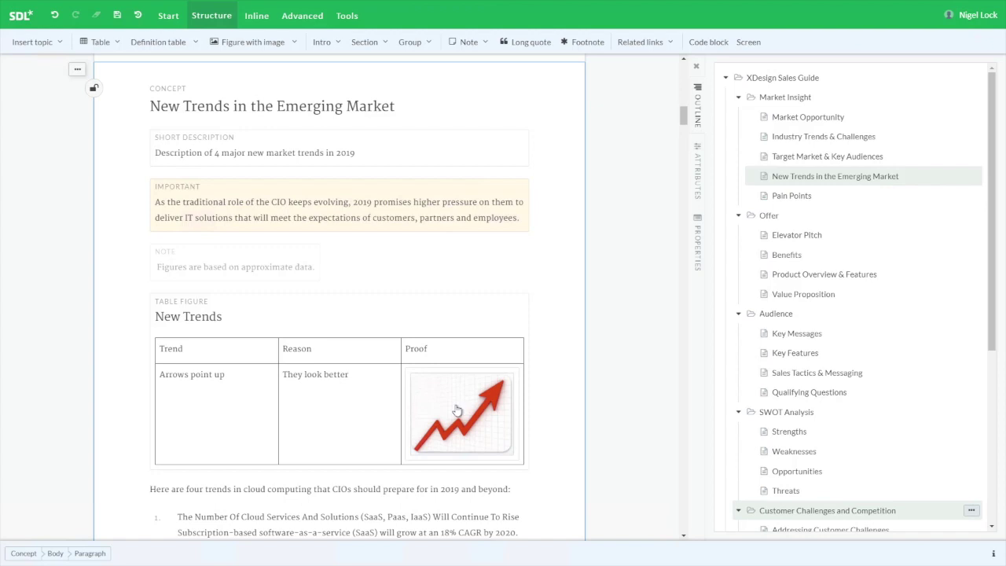
Start inserting a figure with image, browse to General > Marketing > Images and preview chart-going-up
{"action": "left_click", "coordinate": [244, 47]}
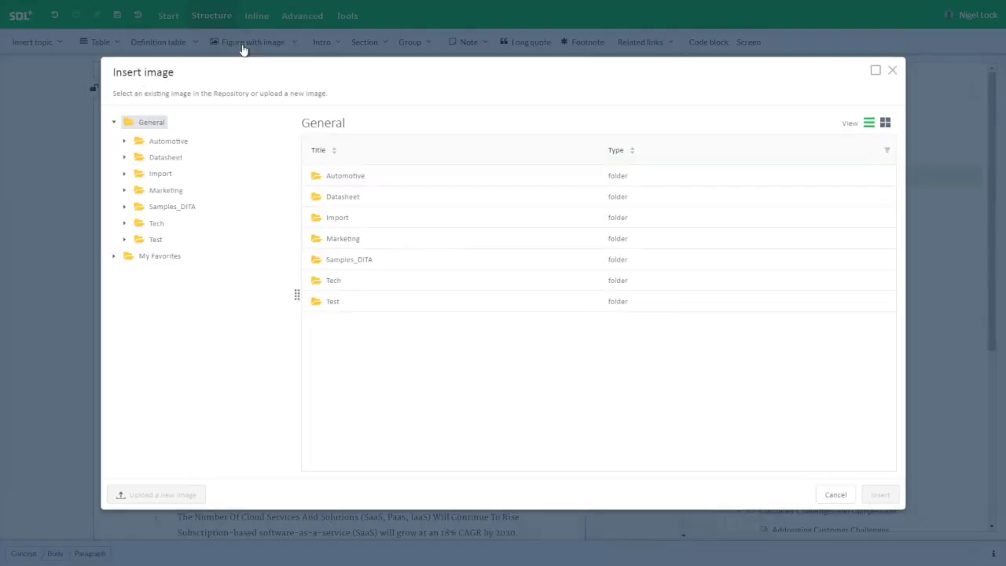
{"action": "left_click", "coordinate": [352, 241]}
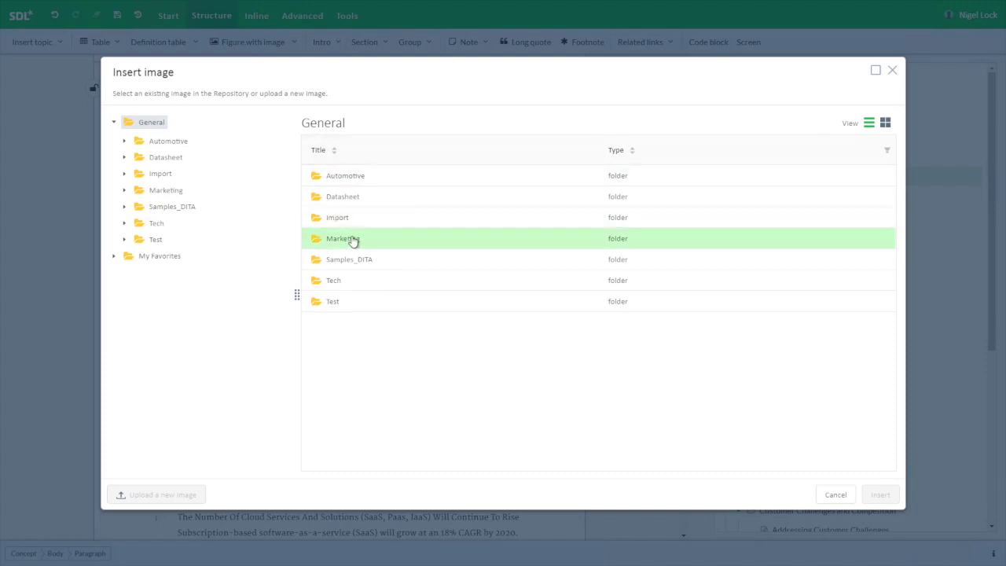
{"action": "double_click", "coordinate": [352, 241]}
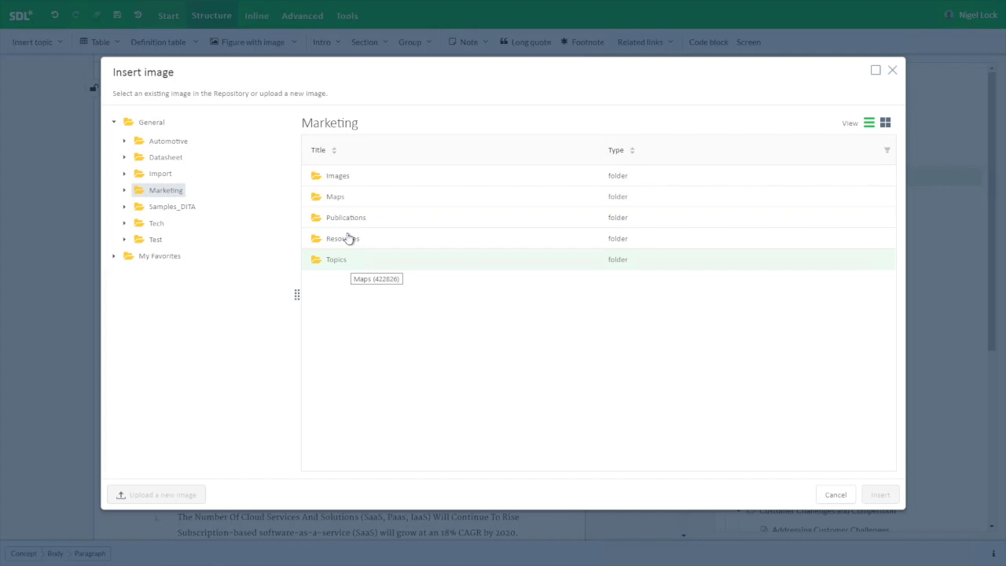
{"action": "double_click", "coordinate": [349, 178]}
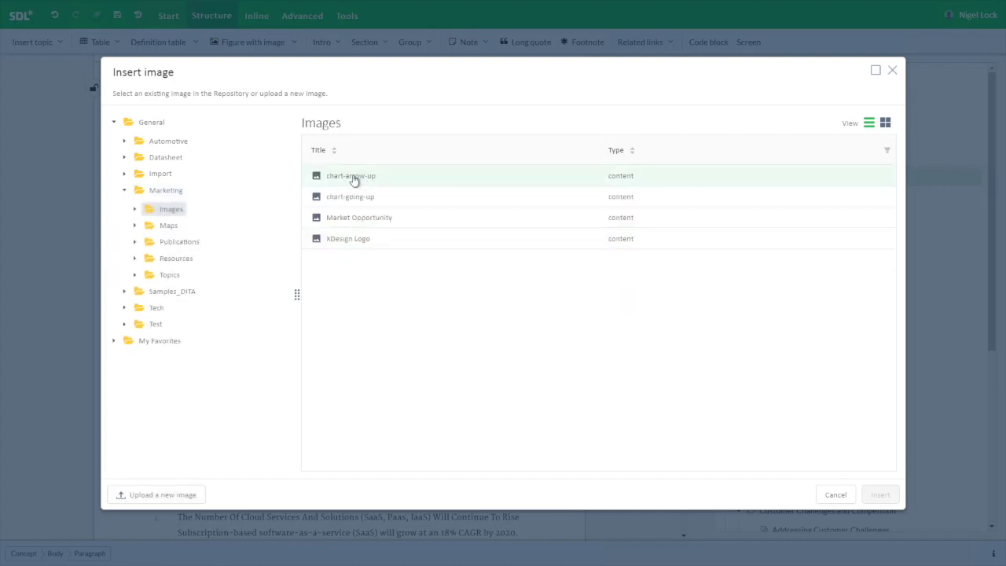
{"action": "left_click", "coordinate": [354, 198]}
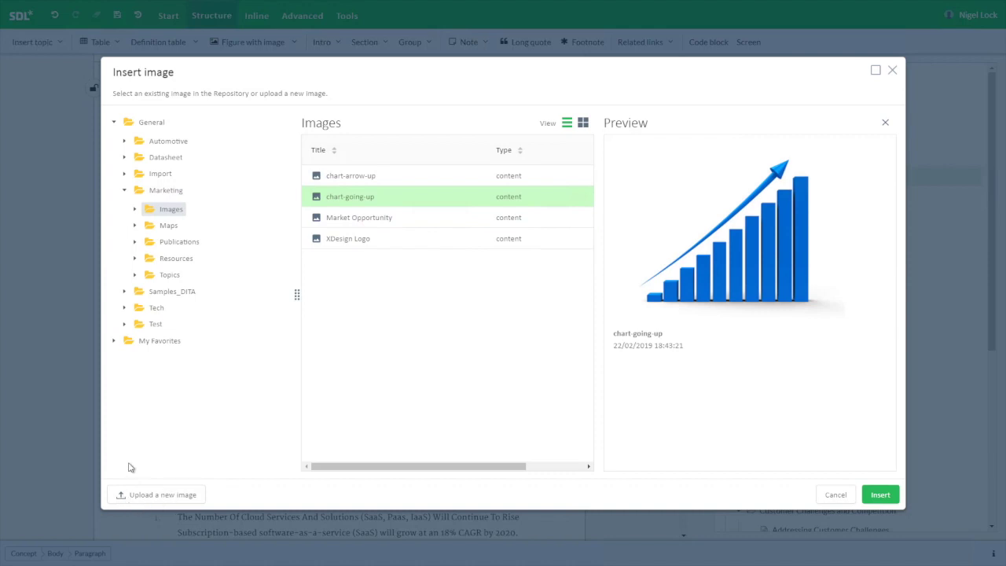
Upload arrows.jpg from the Pictures folder as a new image titled "Zigzag-arrows" and insert it as a figure below the New Trends table
{"action": "left_click", "coordinate": [173, 499]}
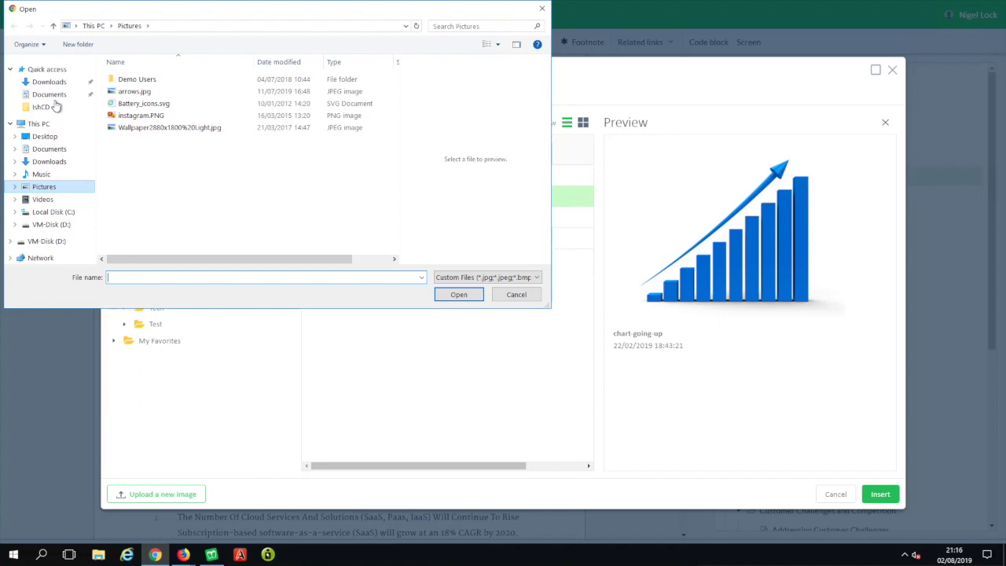
{"action": "left_click", "coordinate": [136, 92]}
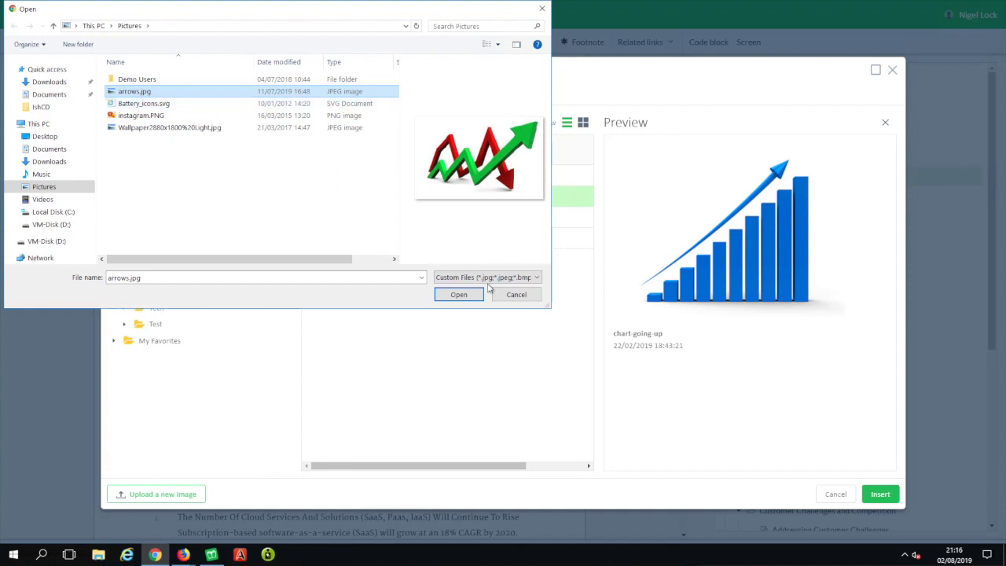
{"action": "left_click", "coordinate": [461, 294]}
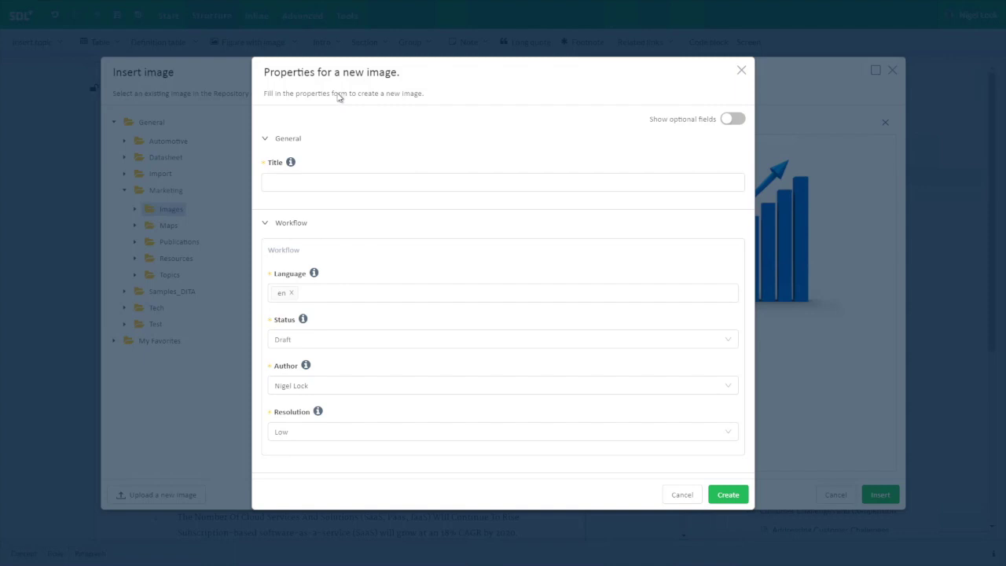
{"action": "left_click", "coordinate": [317, 183]}
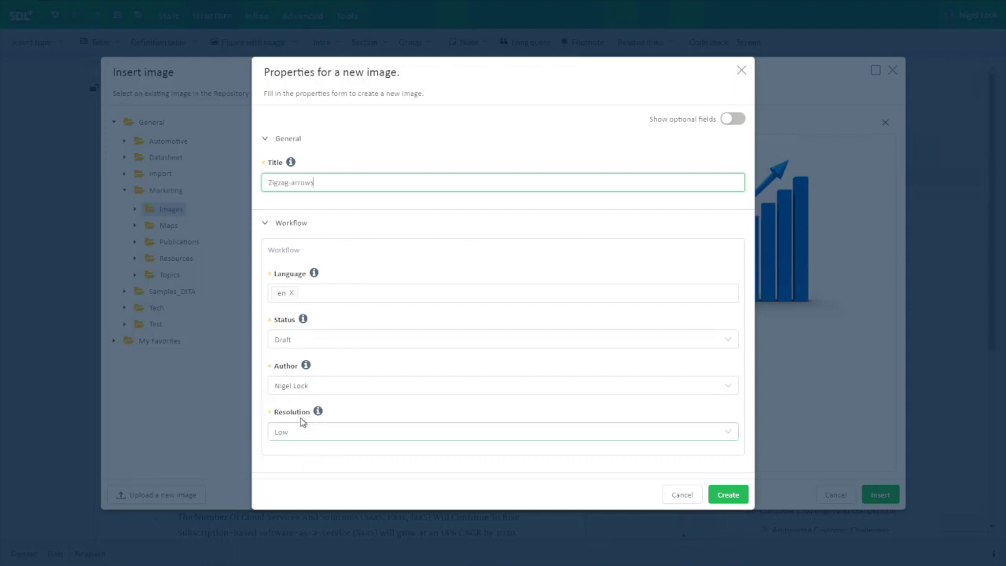
{"action": "left_click", "coordinate": [733, 498]}
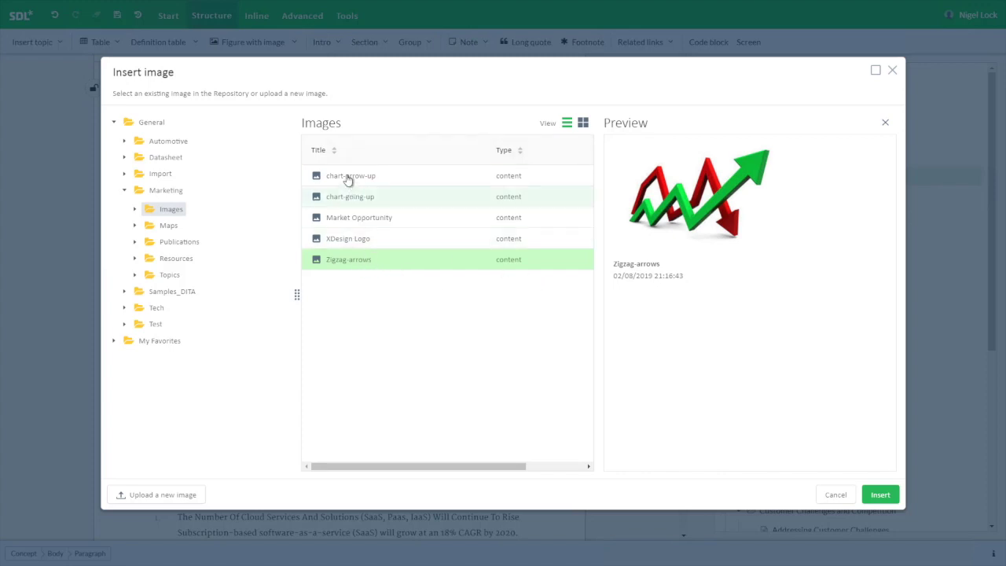
{"action": "left_click", "coordinate": [880, 495]}
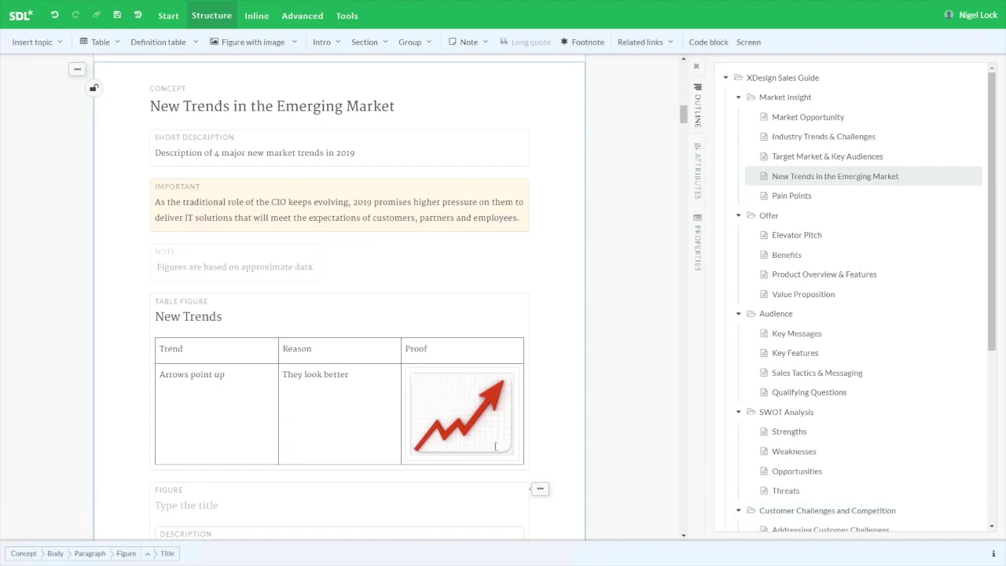
Add the title "Zigzag arrows" to the new figure
{"action": "scroll", "coordinate": [495, 451], "scroll_direction": "down", "scroll_amount": 3}
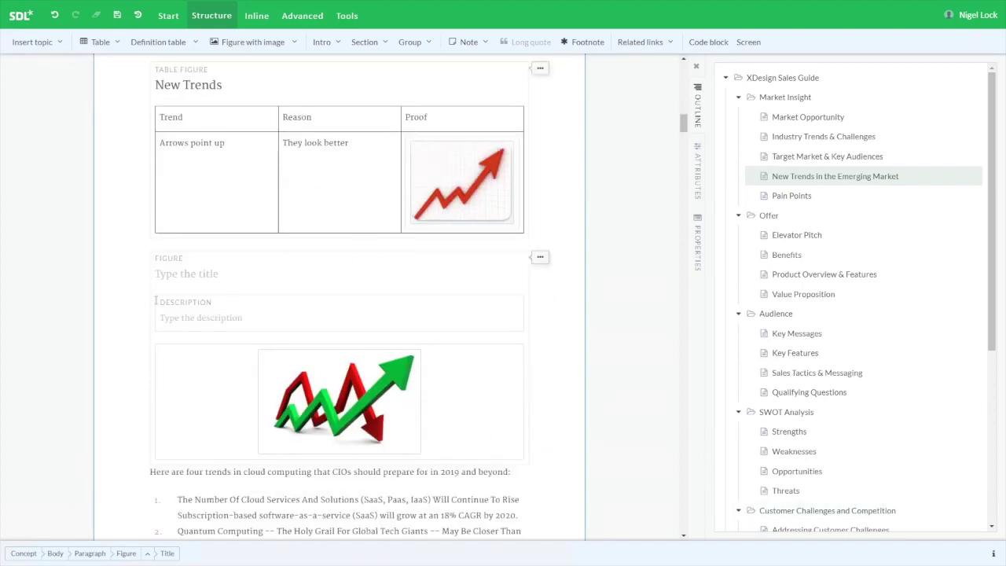
{"action": "left_click", "coordinate": [216, 279]}
{"action": "type", "text": "Zi"}
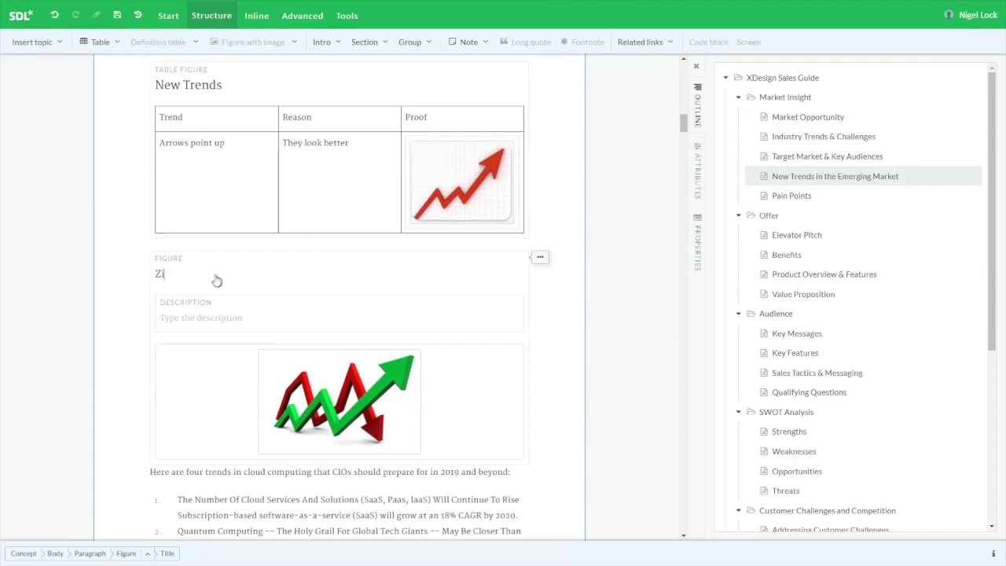
{"action": "type", "text": "gzag"}
{"action": "key", "text": "BackSpace"}
{"action": "key", "text": "BackSpace"}
{"action": "type", "text": "ws"}
Save all changes to the New Trends in the Emerging Market topic and the document
{"action": "scroll", "coordinate": [303, 284], "scroll_direction": "up", "scroll_amount": 5}
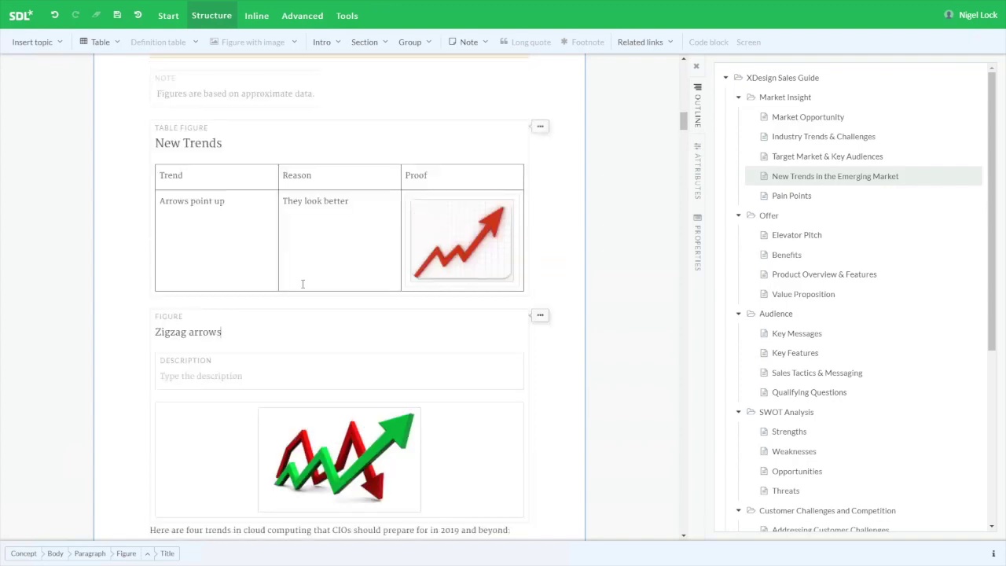
{"action": "scroll", "coordinate": [303, 284], "scroll_direction": "up", "scroll_amount": 1}
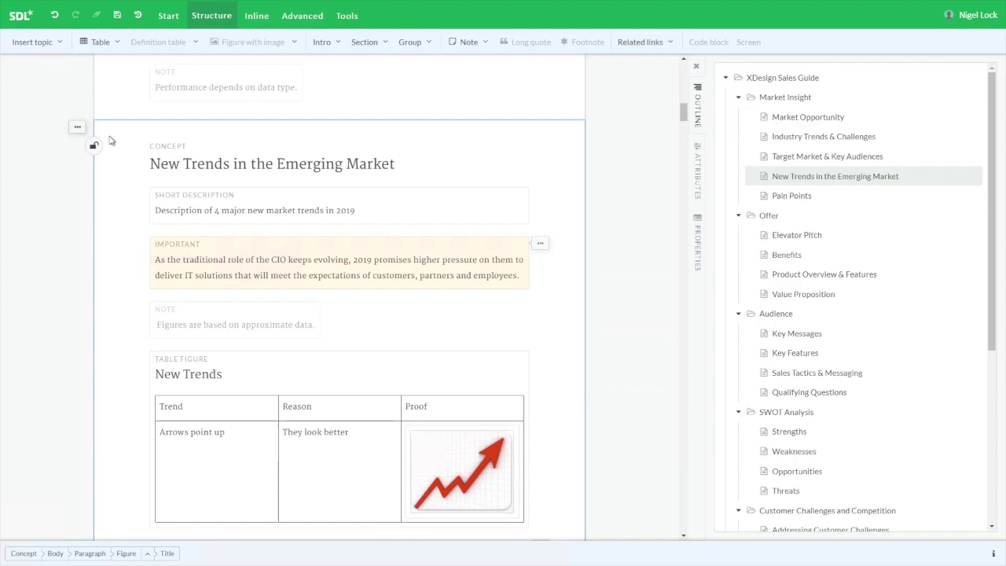
{"action": "left_click", "coordinate": [78, 128]}
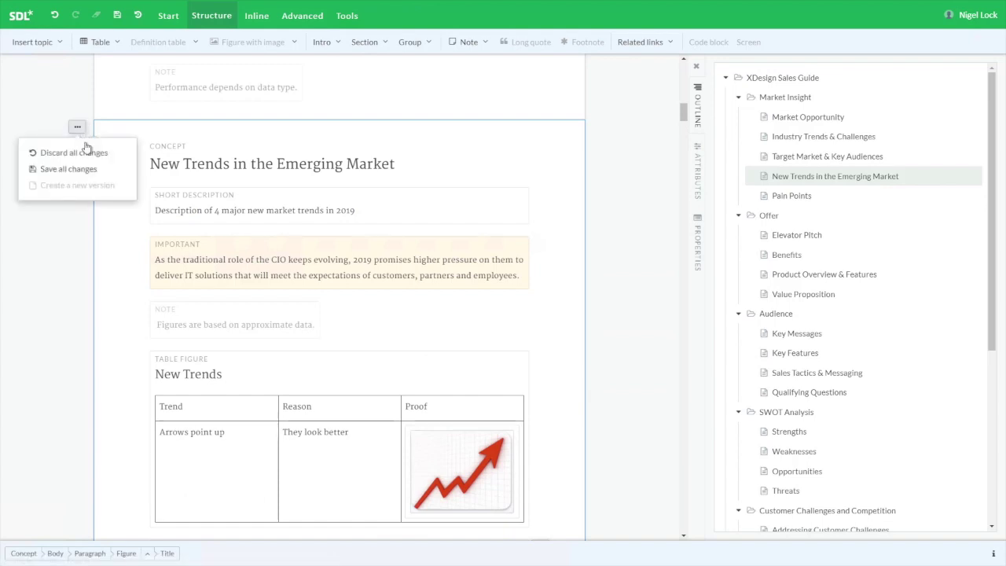
{"action": "left_click", "coordinate": [90, 176]}
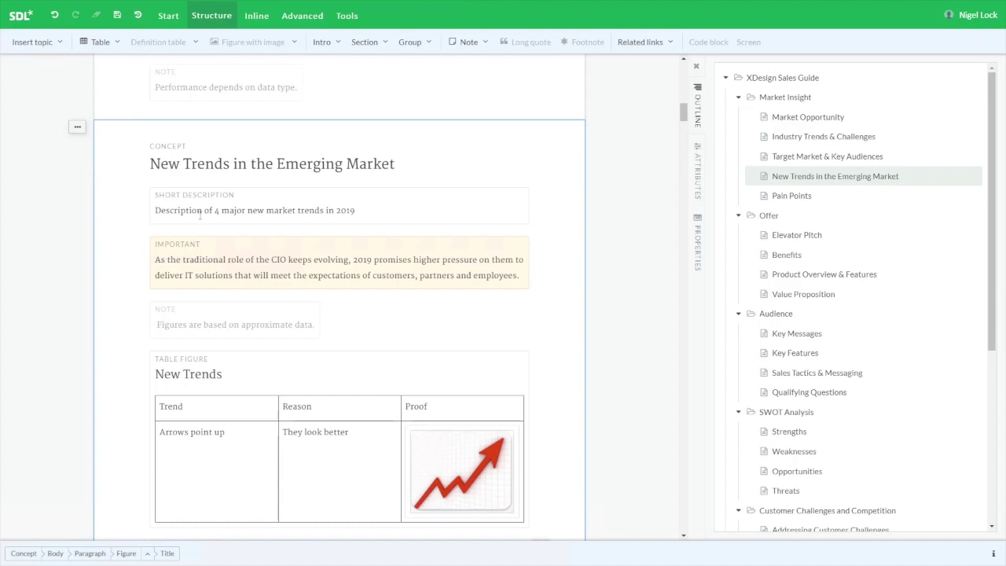
{"action": "left_click", "coordinate": [116, 17]}
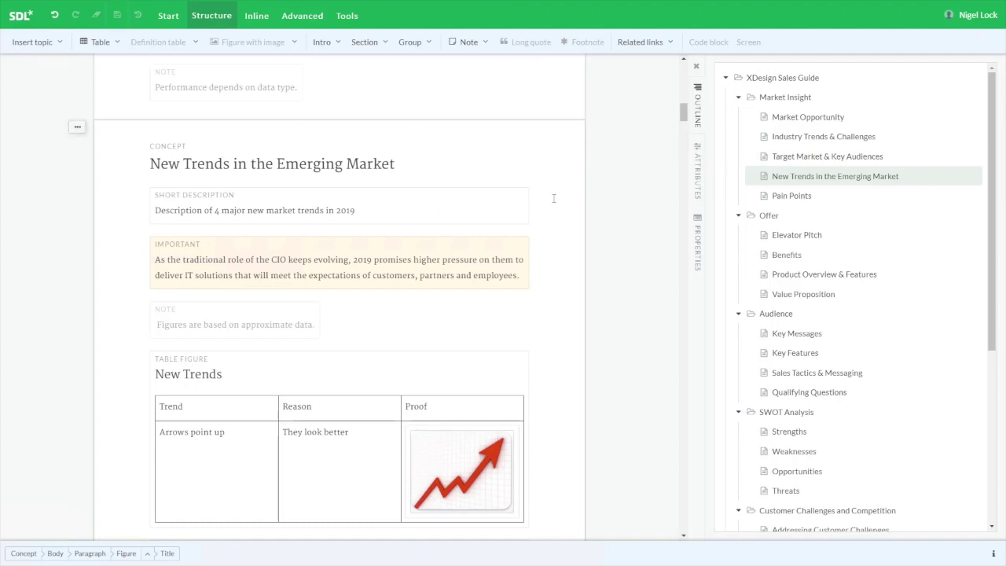
Show the optional fields in the New Trends in the Emerging Market topic's properties and assign a reviewer under Workflow
{"action": "left_click", "coordinate": [697, 250]}
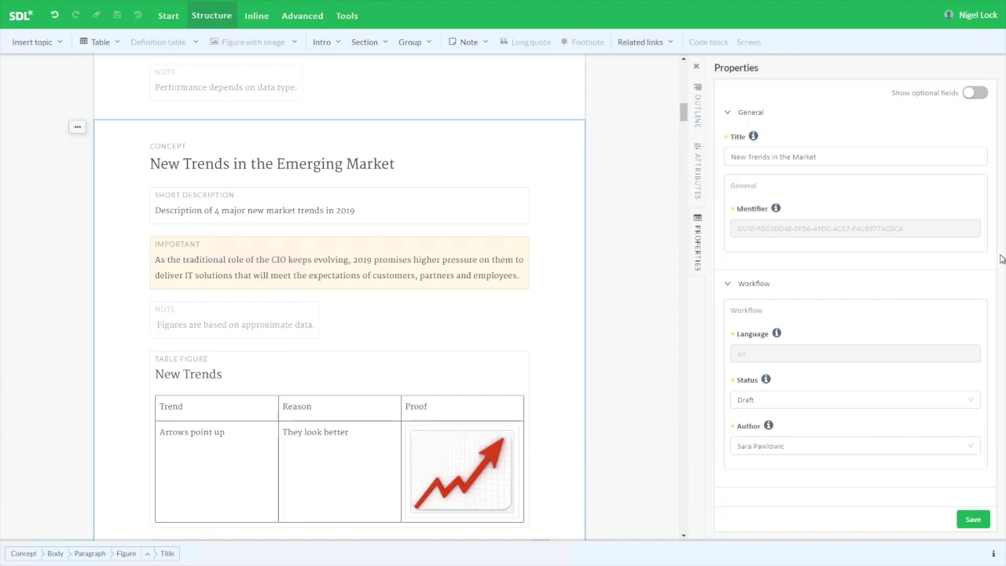
{"action": "left_click", "coordinate": [974, 95]}
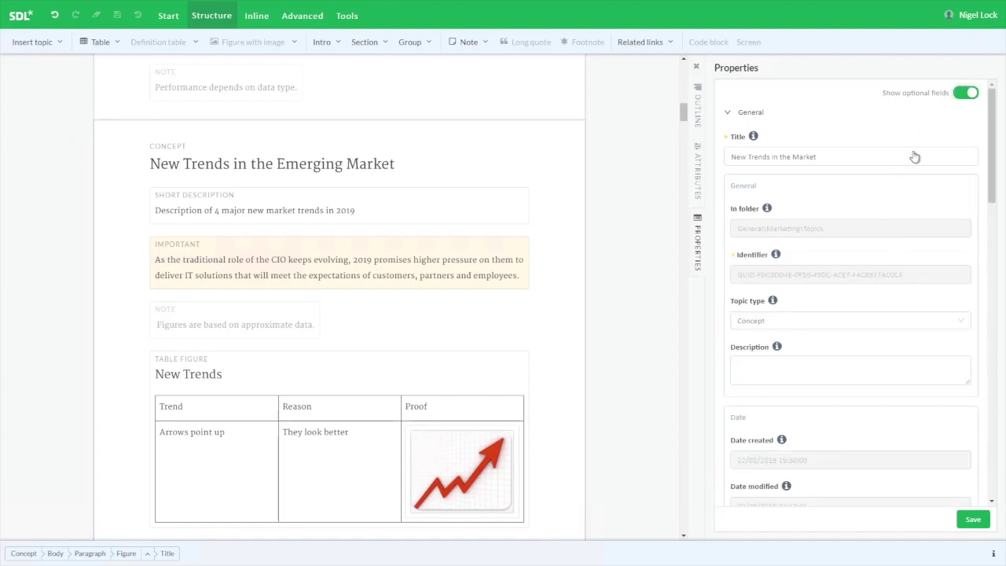
{"action": "scroll", "coordinate": [797, 354], "scroll_direction": "down", "scroll_amount": 5}
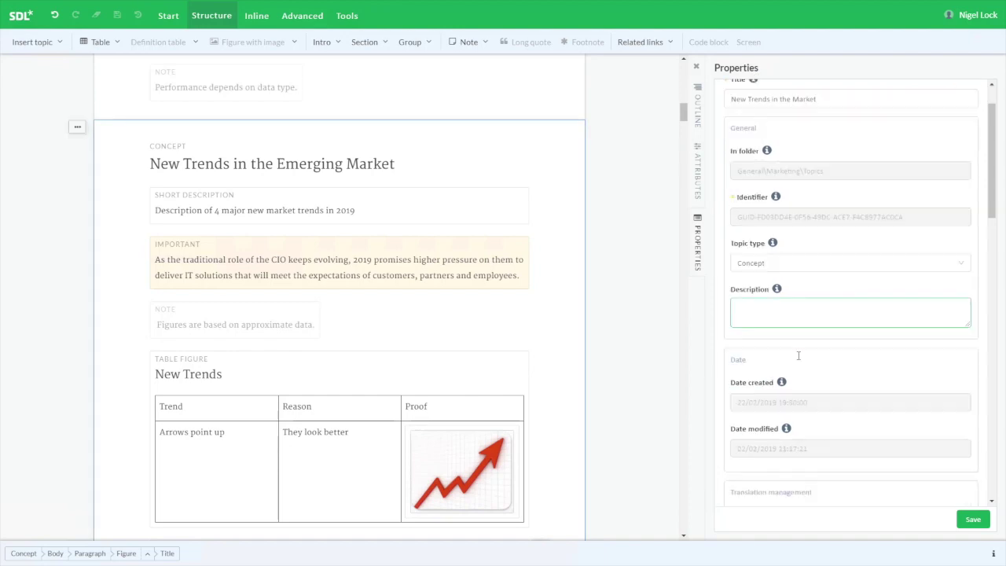
{"action": "scroll", "coordinate": [797, 354], "scroll_direction": "down", "scroll_amount": 8}
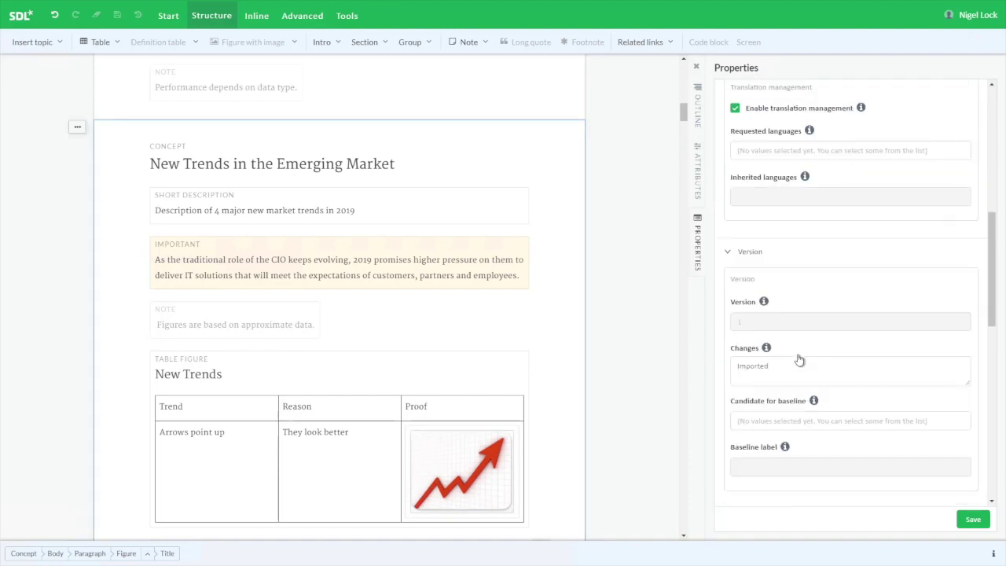
{"action": "scroll", "coordinate": [796, 354], "scroll_direction": "down", "scroll_amount": 4}
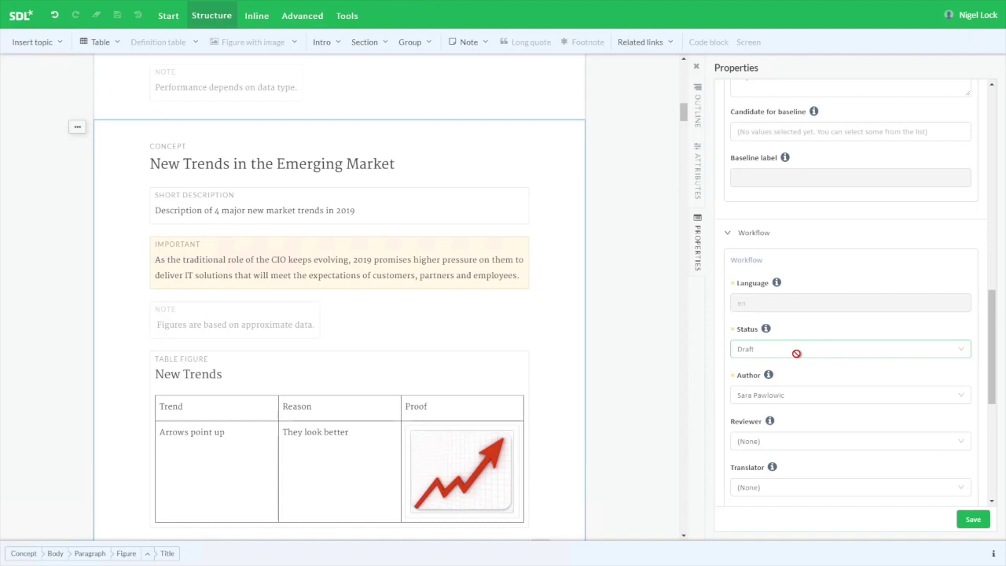
{"action": "scroll", "coordinate": [796, 353], "scroll_direction": "down", "scroll_amount": 1}
{"action": "left_click", "coordinate": [759, 385]}
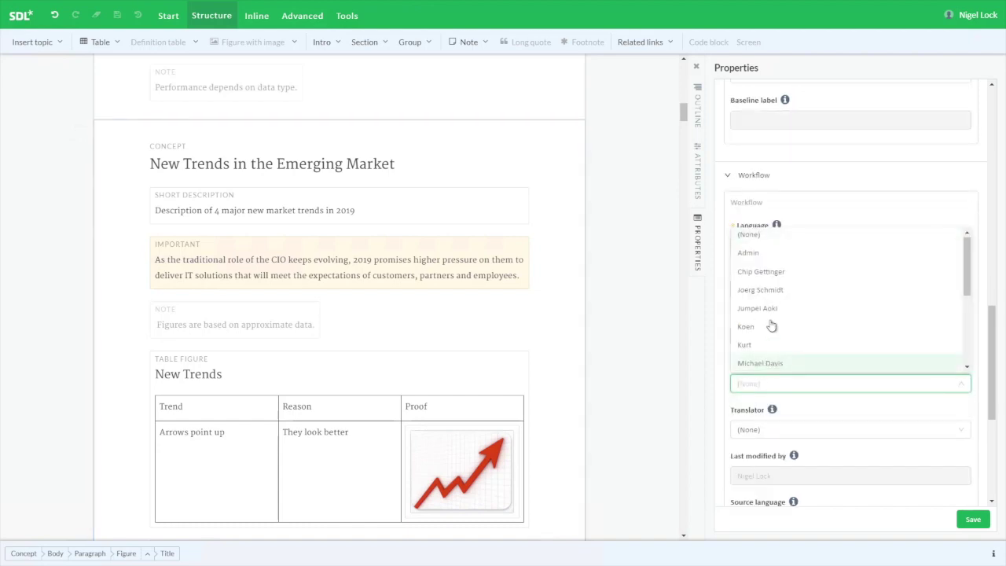
{"action": "left_click", "coordinate": [766, 272]}
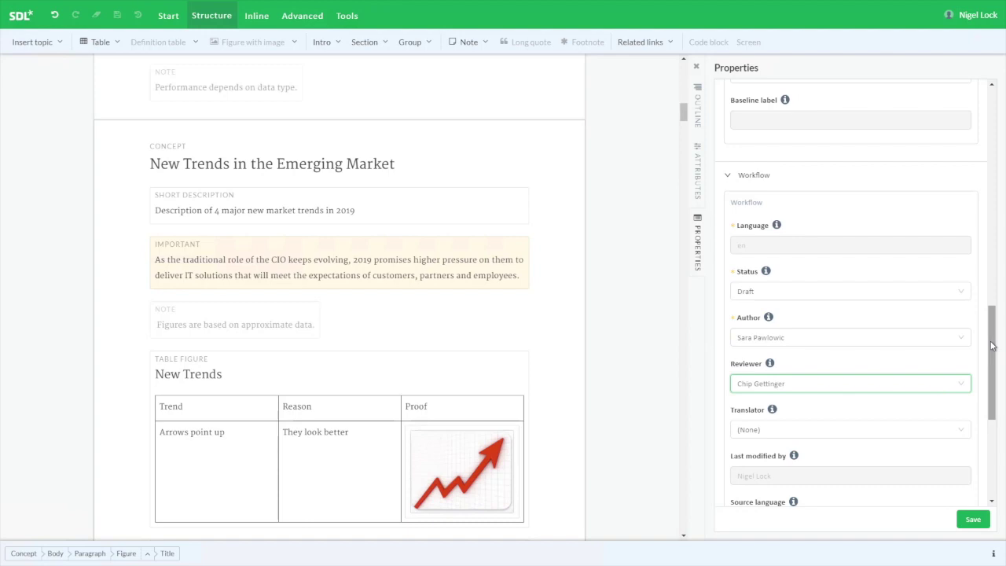
Set the topic's workflow status to "To be reviewed" and save its properties
{"action": "left_click_drag", "start_coordinate": [992, 346], "coordinate": [992, 360]}
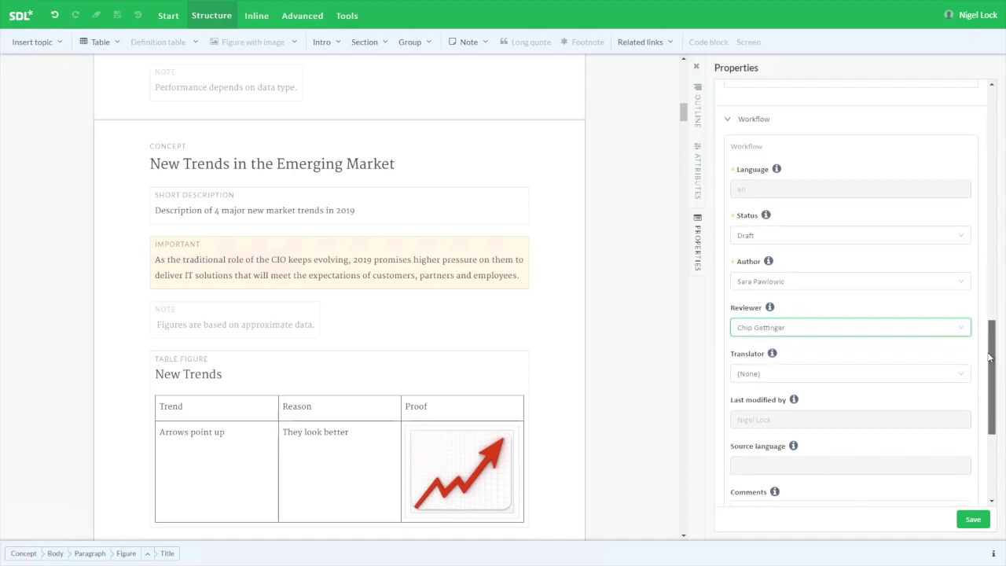
{"action": "left_click", "coordinate": [762, 236]}
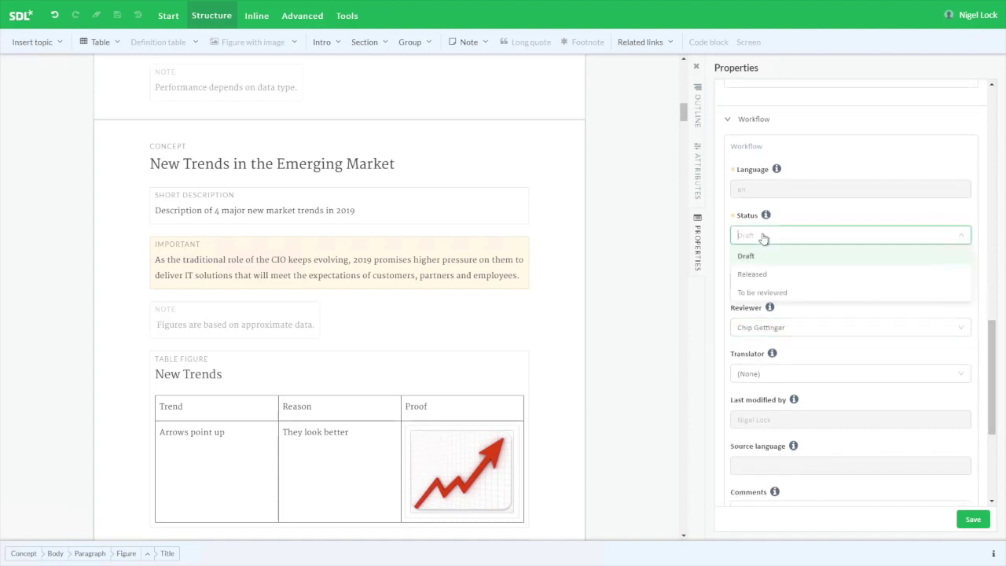
{"action": "left_click", "coordinate": [765, 294]}
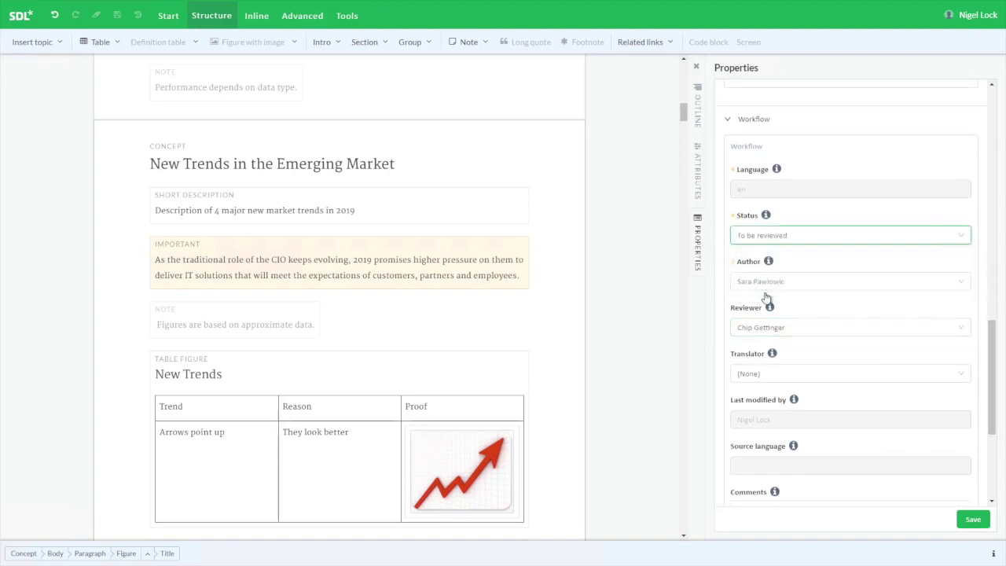
{"action": "left_click", "coordinate": [972, 520]}
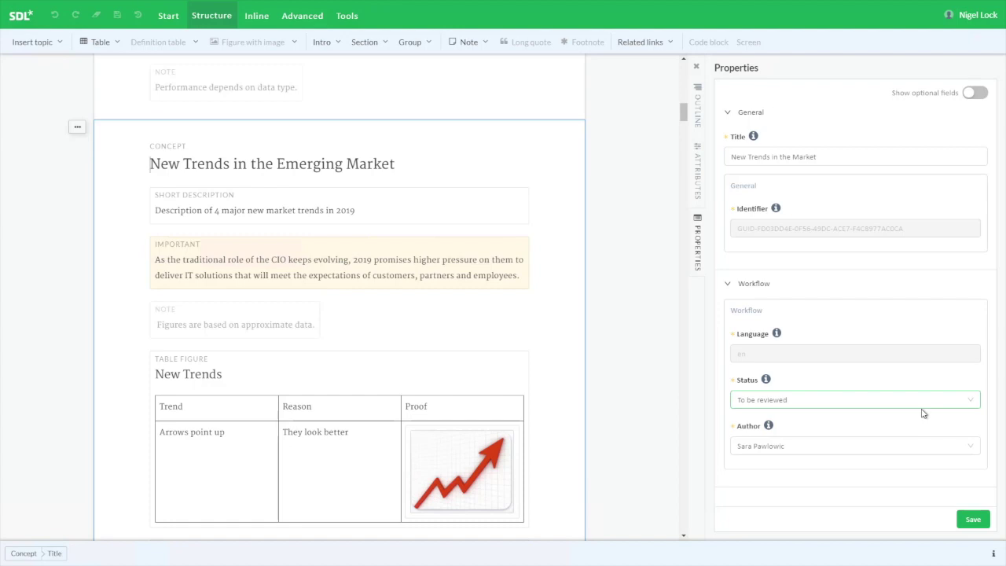
Start inserting a new topic from New Trends in the Emerging Market in the outline, stored in the General > Marketing > Topics folder
{"action": "left_click", "coordinate": [697, 110]}
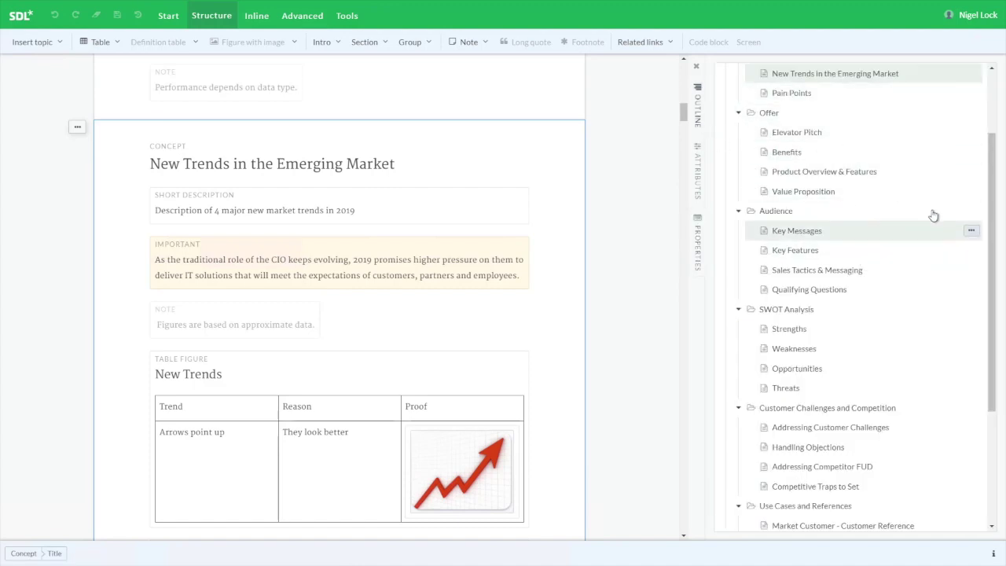
{"action": "scroll", "coordinate": [989, 148], "scroll_direction": "up", "scroll_amount": 2}
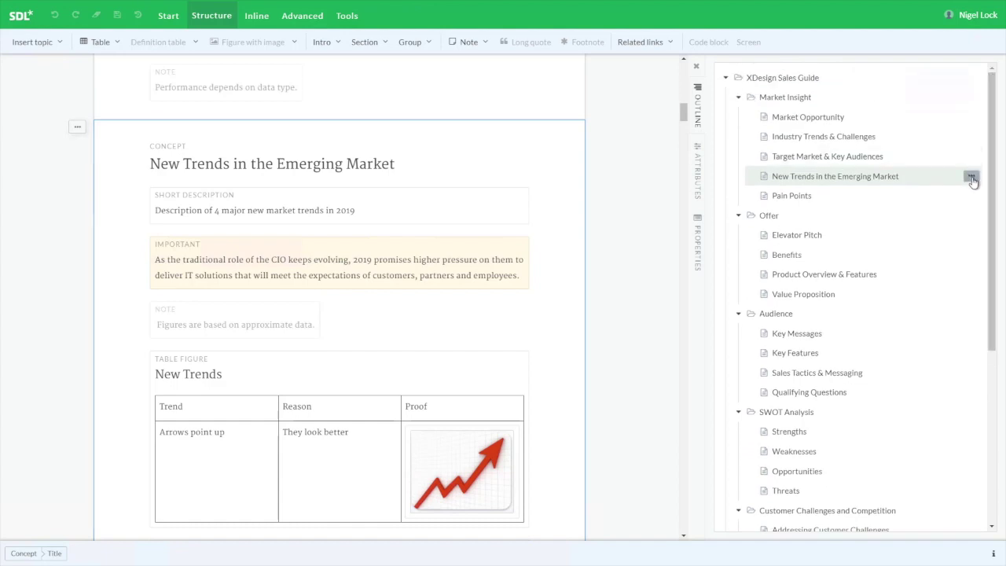
{"action": "left_click", "coordinate": [971, 178]}
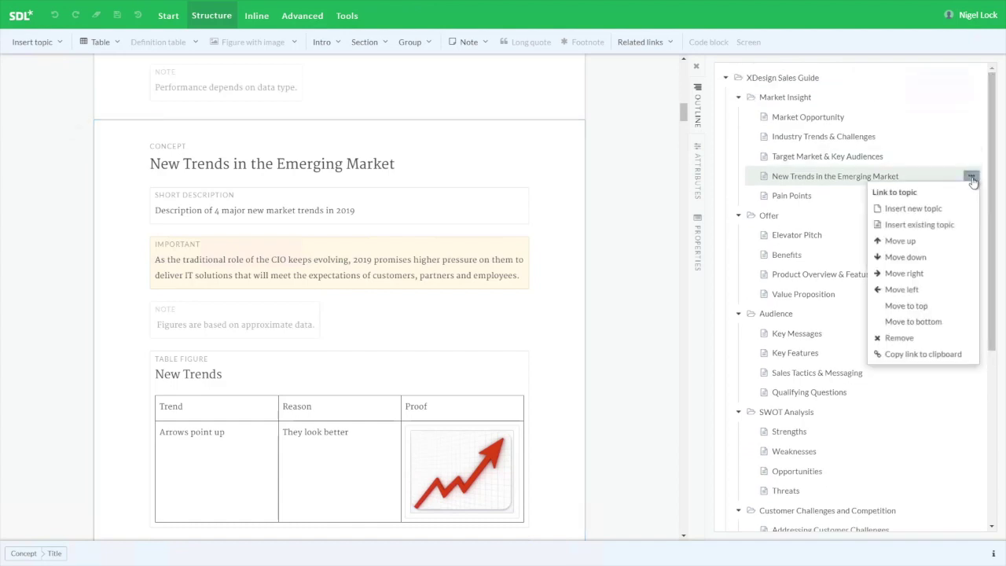
{"action": "left_click", "coordinate": [913, 209]}
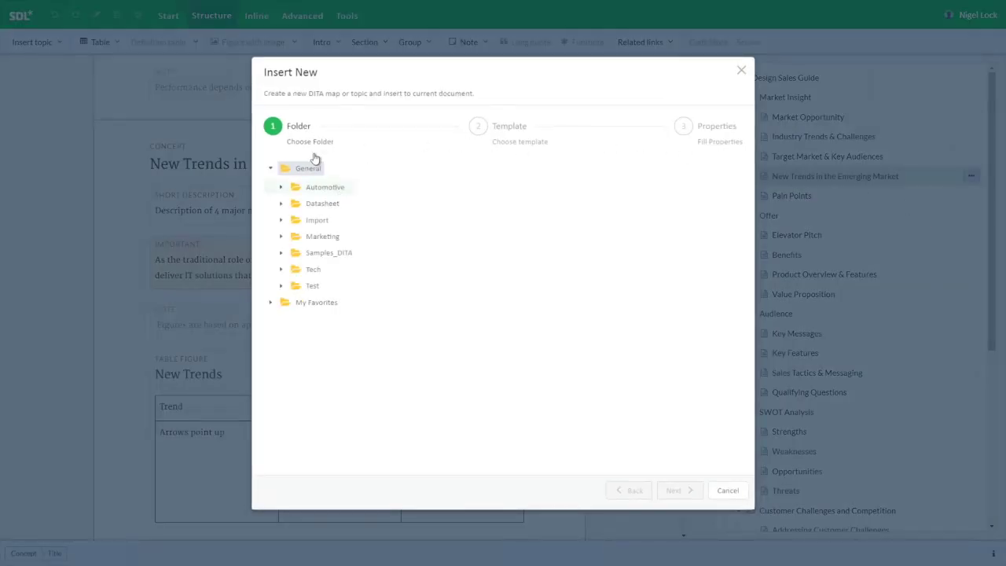
{"action": "left_click", "coordinate": [332, 239]}
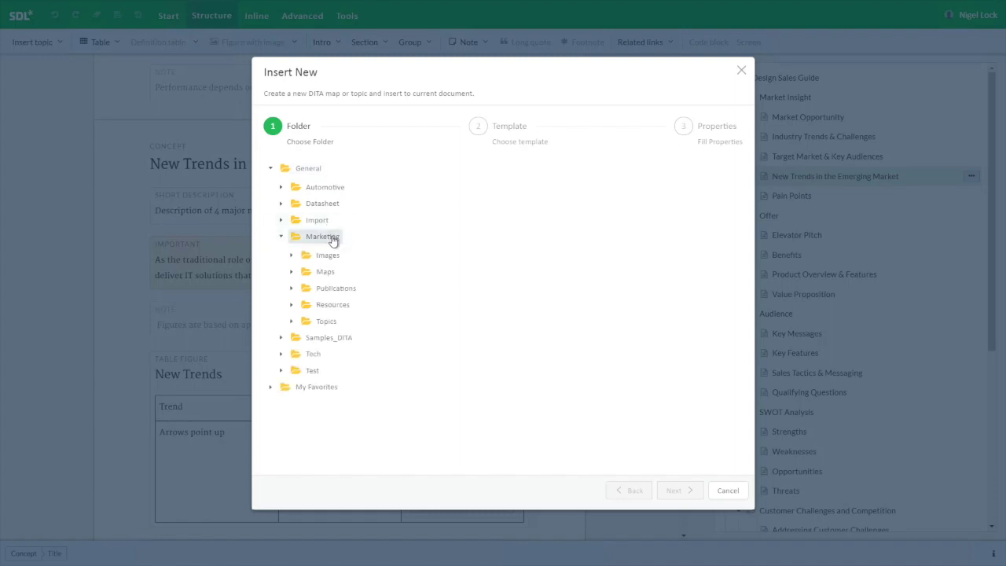
{"action": "left_click", "coordinate": [330, 324]}
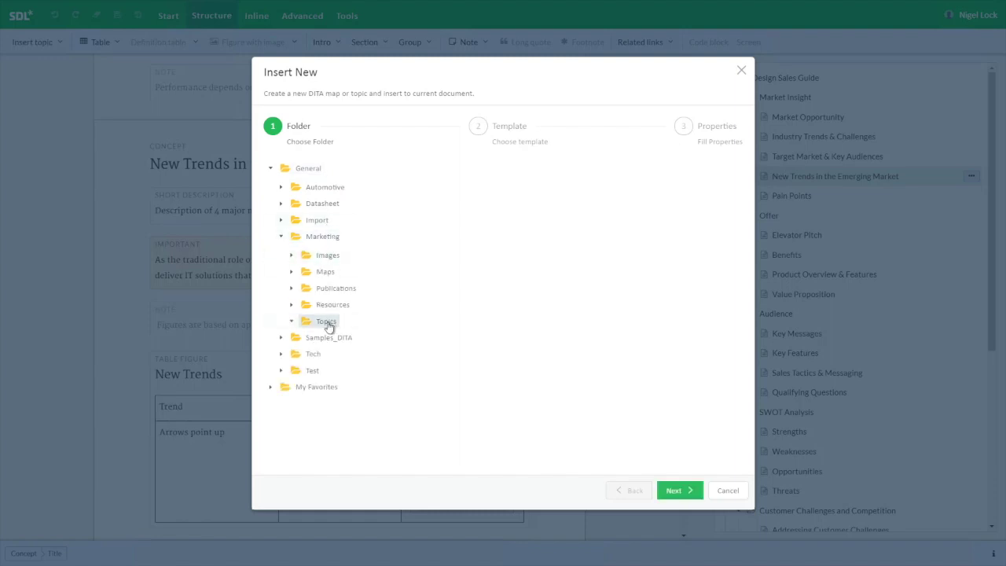
{"action": "left_click", "coordinate": [674, 490]}
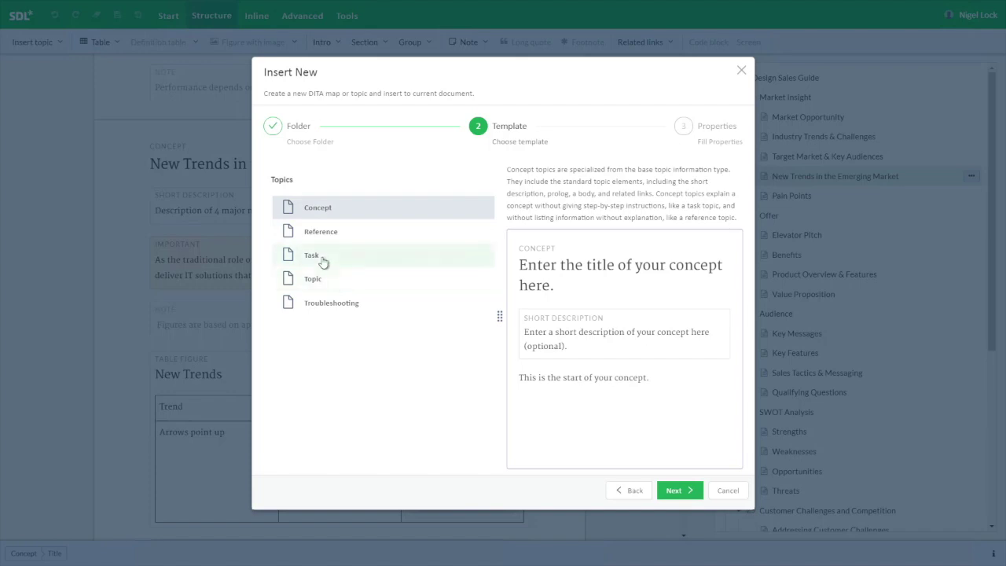
Choose the Task template for the new topic after reviewing its preview
{"action": "left_click", "coordinate": [323, 262]}
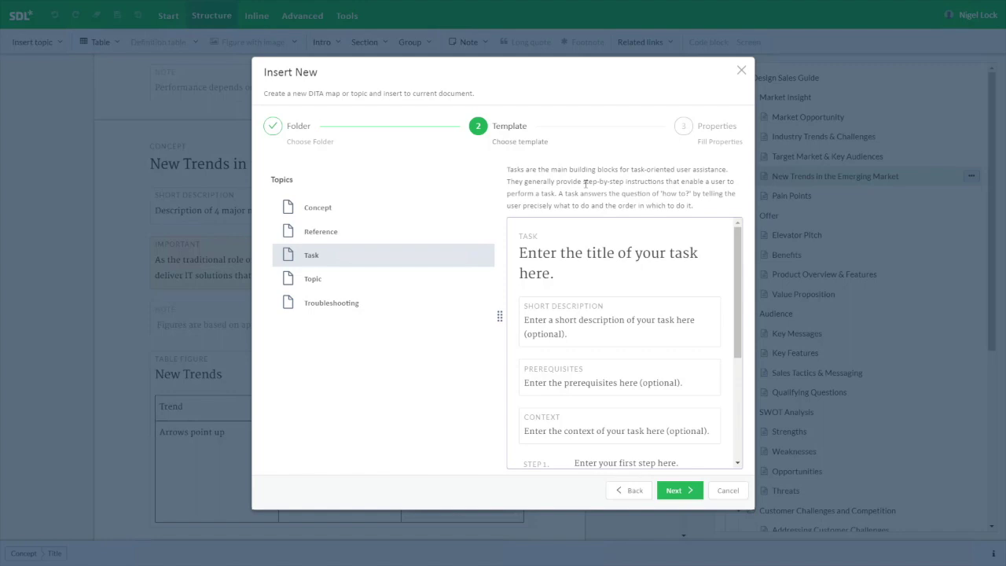
{"action": "scroll", "coordinate": [738, 279], "scroll_direction": "down", "scroll_amount": 1}
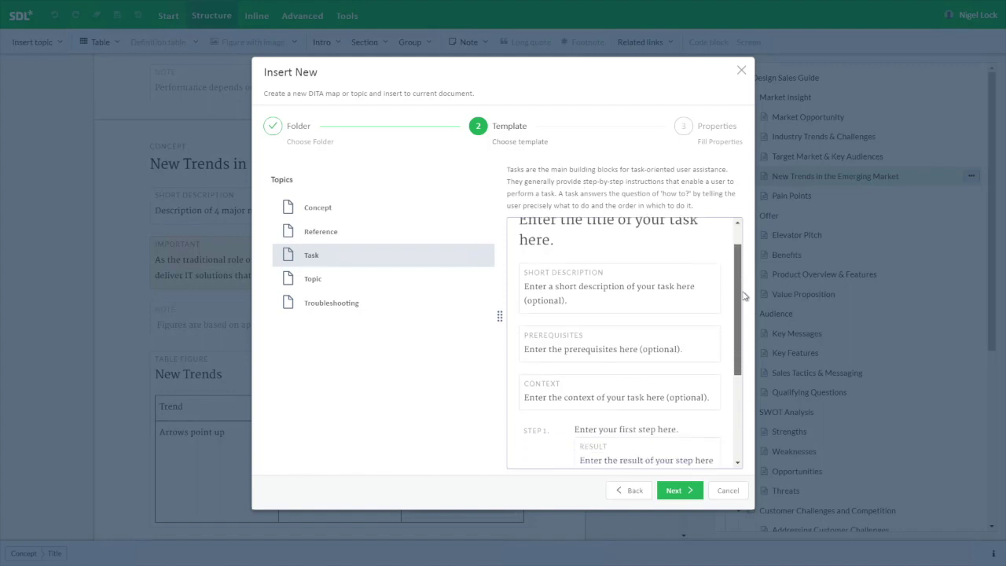
{"action": "scroll", "coordinate": [739, 283], "scroll_direction": "up", "scroll_amount": 1}
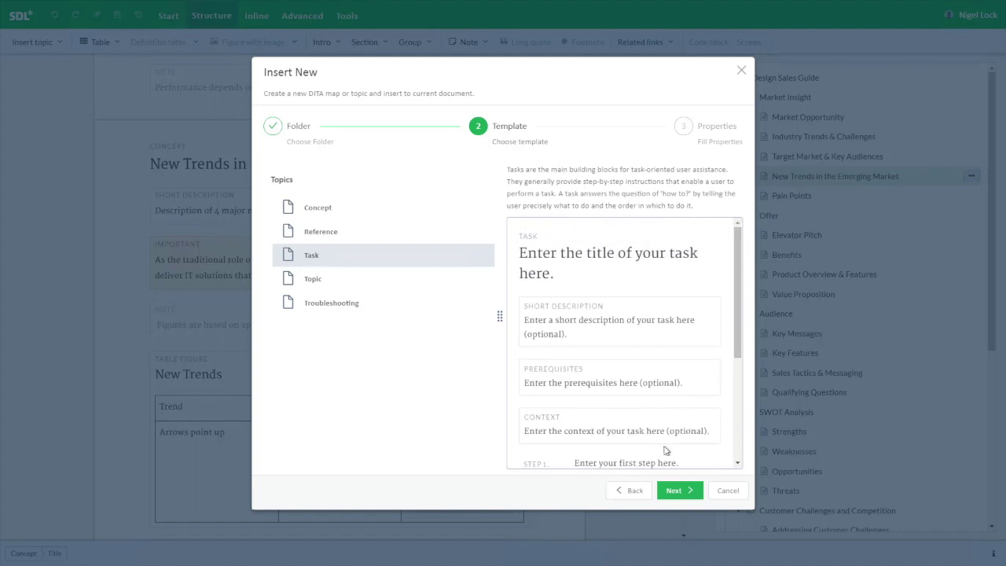
{"action": "left_click", "coordinate": [678, 492]}
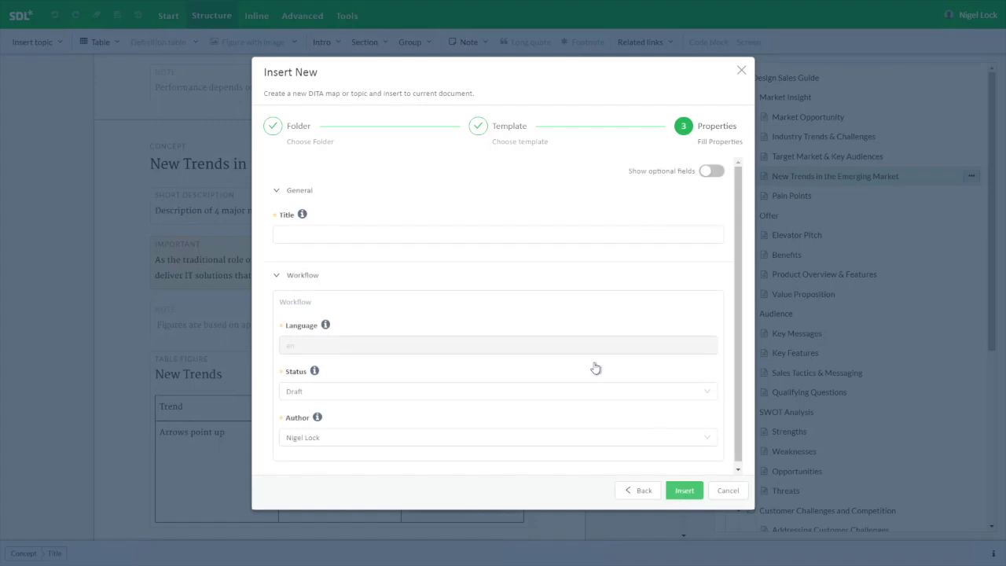
Title the new task topic "Sales Process Overview" and insert it into the document
{"action": "left_click", "coordinate": [449, 240]}
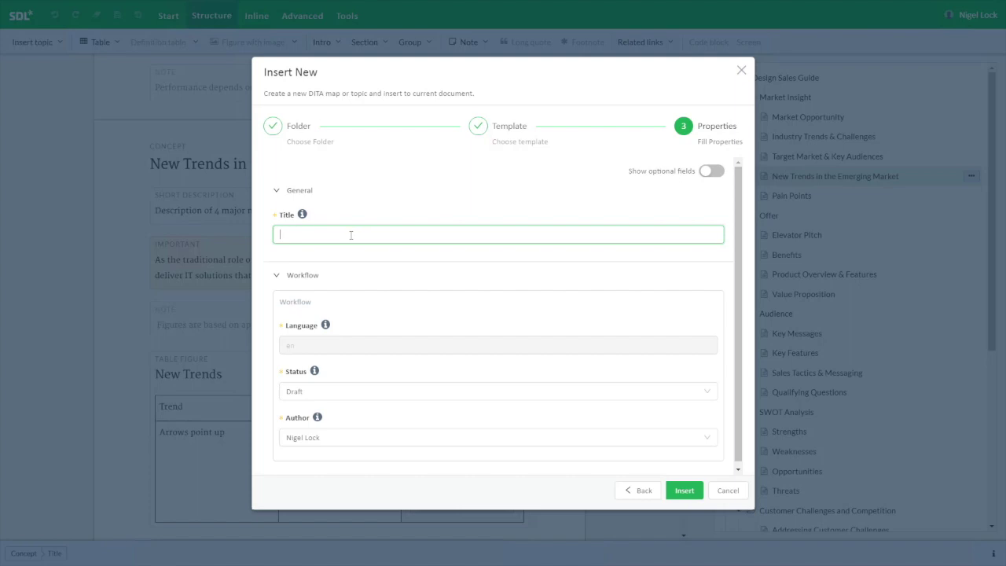
{"action": "type", "text": "Sales"}
{"action": "type", "text": " sta"}
{"action": "type", "text": "Process Over"}
{"action": "type", "text": "view"}
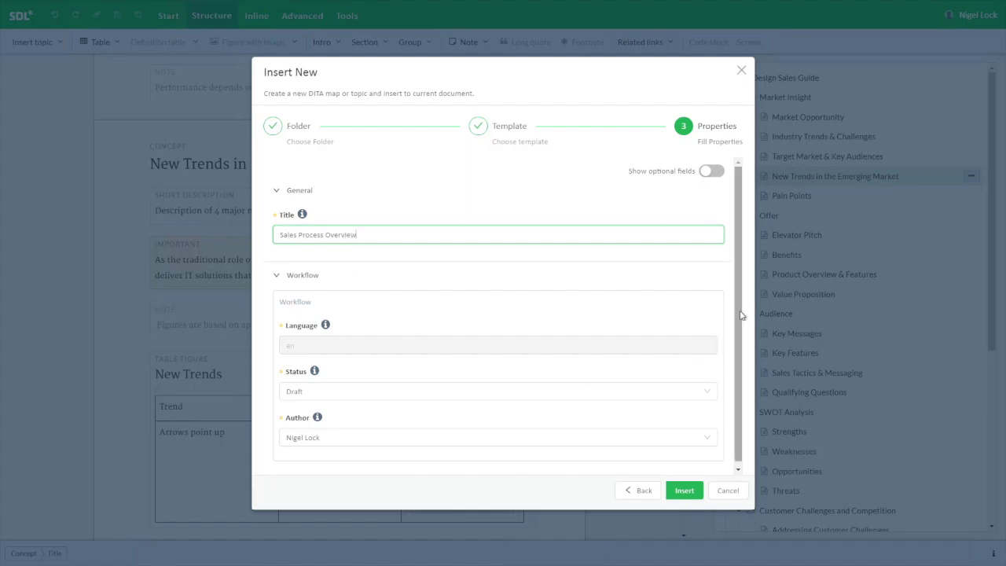
{"action": "scroll", "coordinate": [745, 315], "scroll_direction": "down", "scroll_amount": 1}
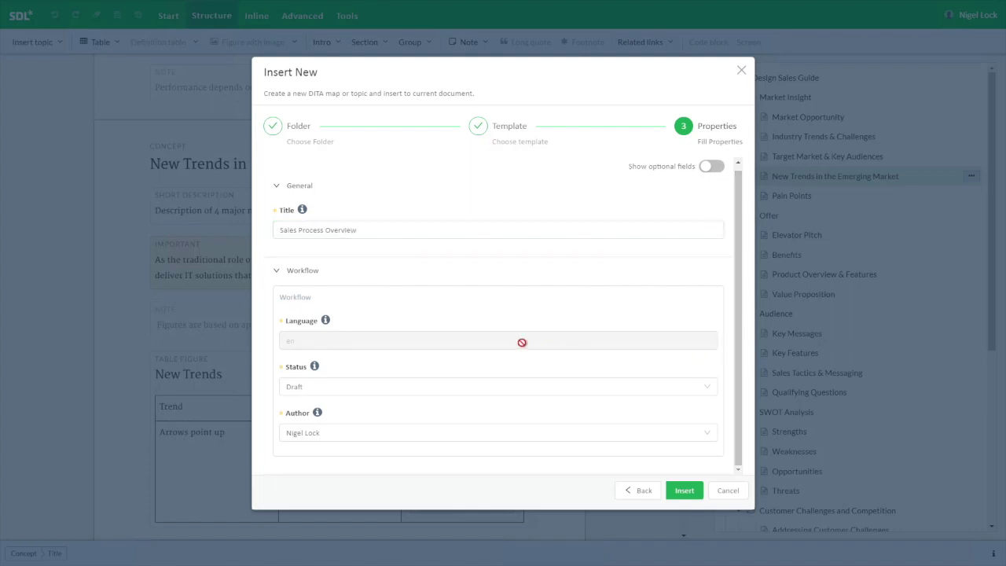
{"action": "left_click", "coordinate": [682, 495]}
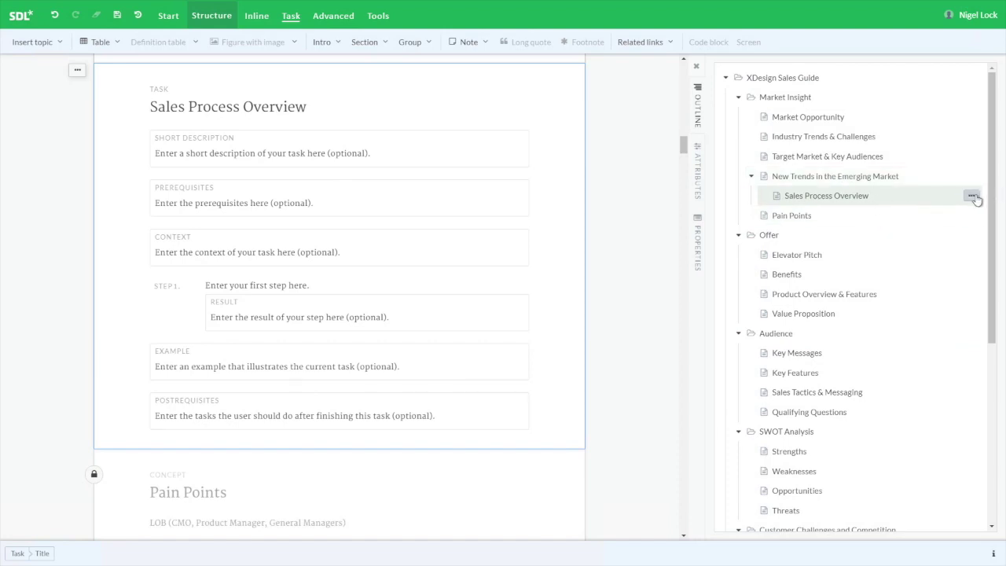
Promote the Sales Process Overview topic one level in the outline and move it above New Trends in the Emerging Market
{"action": "left_click", "coordinate": [971, 197]}
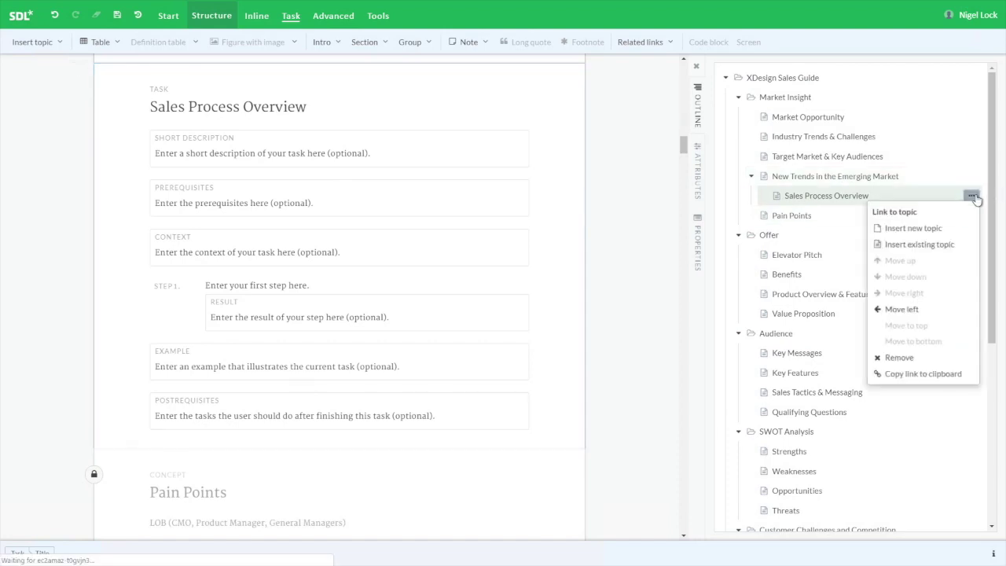
{"action": "left_click", "coordinate": [904, 310]}
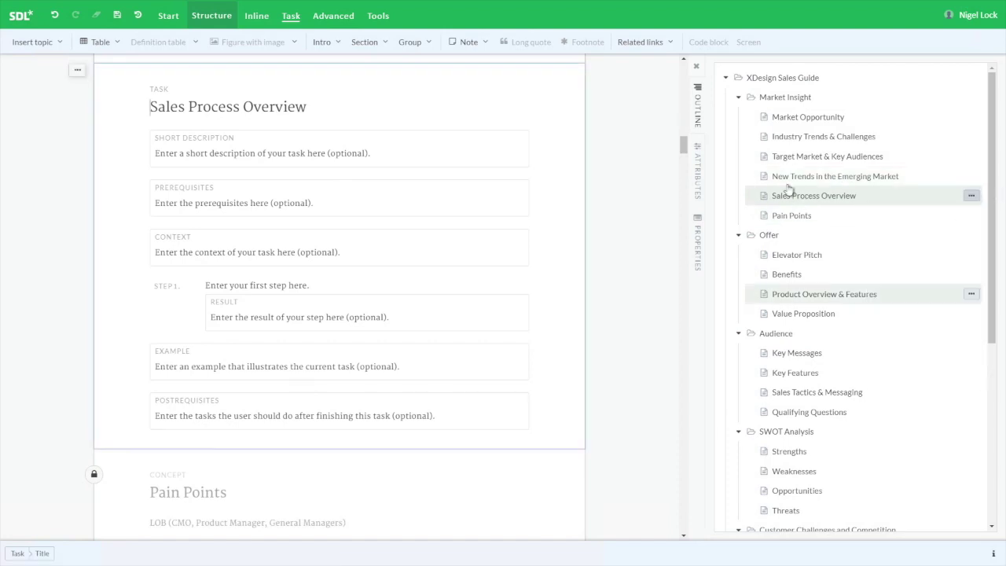
{"action": "left_click", "coordinate": [972, 197]}
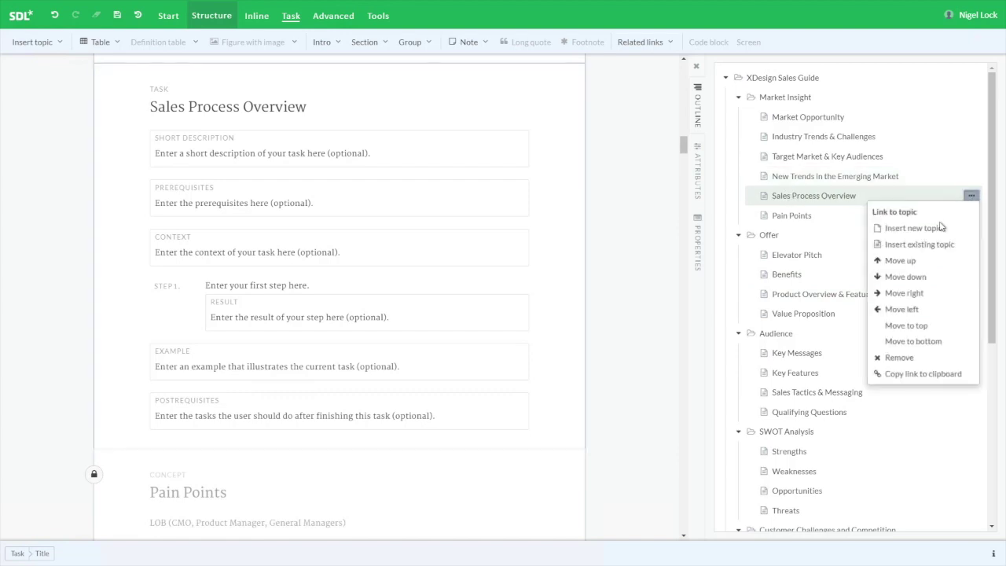
{"action": "left_click", "coordinate": [904, 260]}
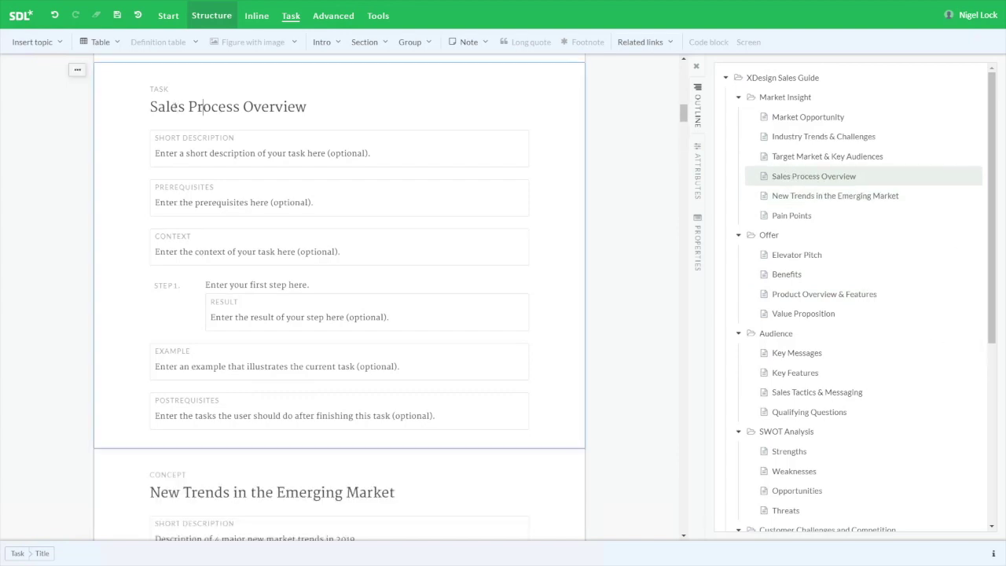
Replace the Sales Process Overview short description with "Process overview for new sales opportunities" and save the changes
{"action": "triple_click", "coordinate": [232, 154]}
{"action": "type", "text": "P"}
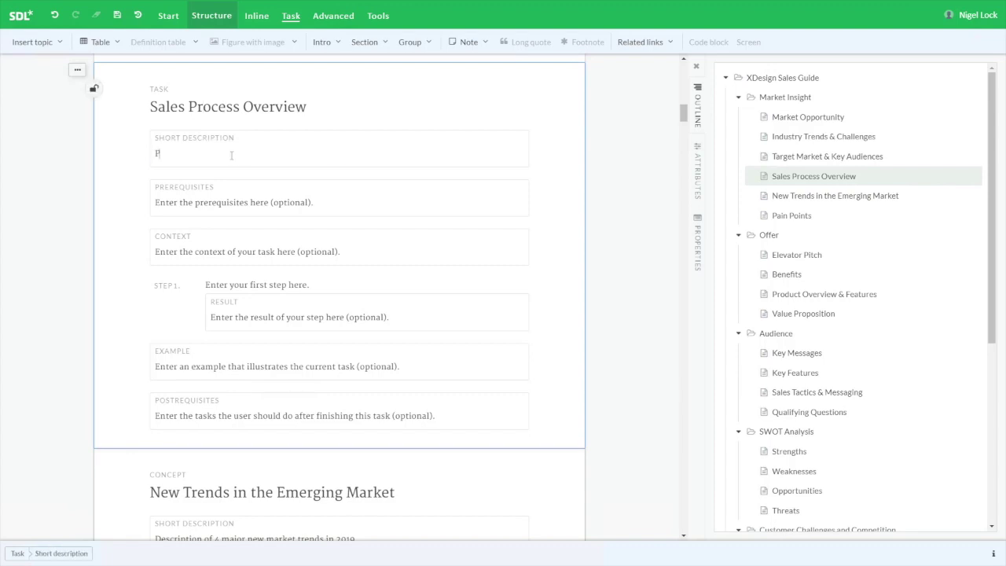
{"action": "type", "text": "rocess overview for new sales oppor"}
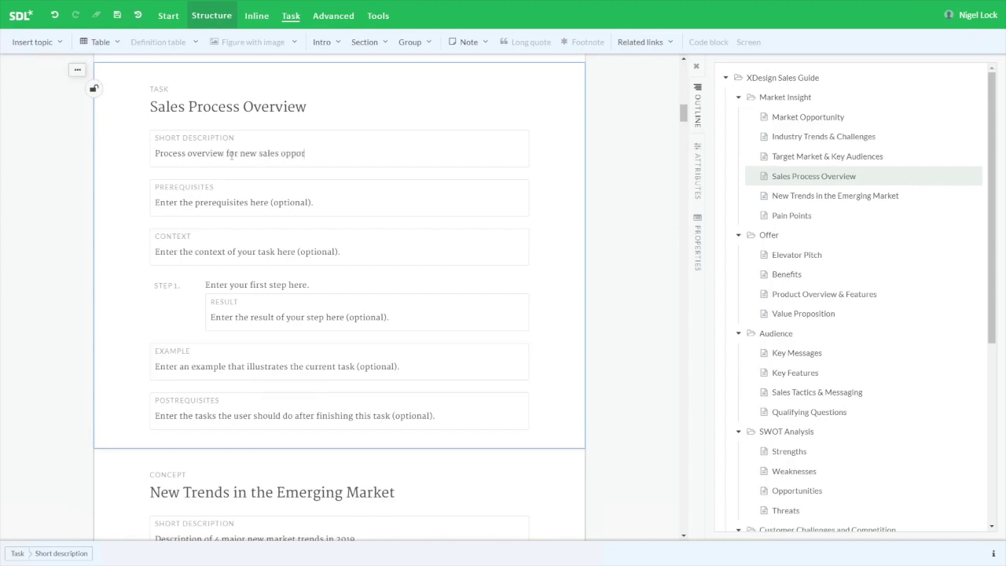
{"action": "type", "text": "tunities"}
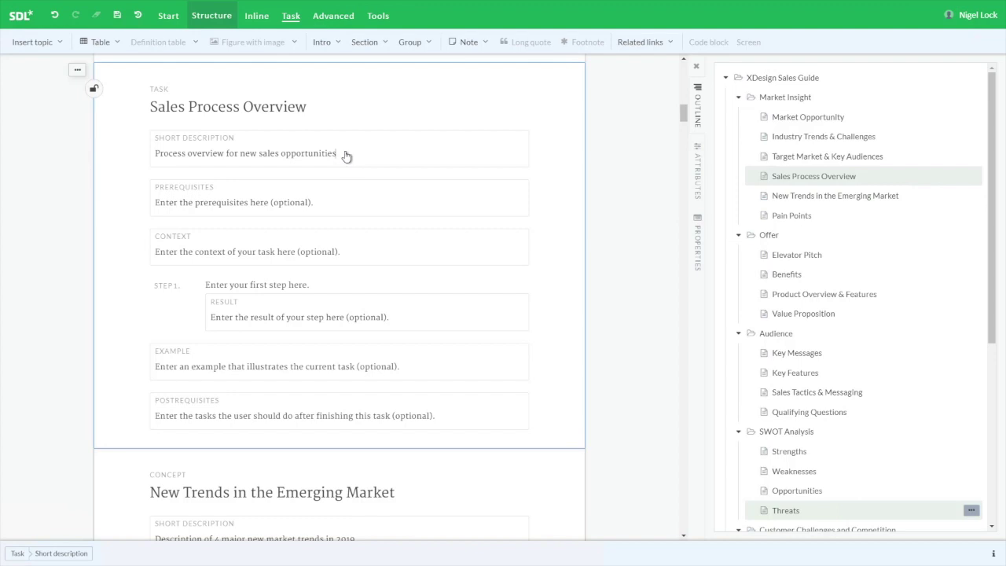
{"action": "left_click", "coordinate": [117, 17]}
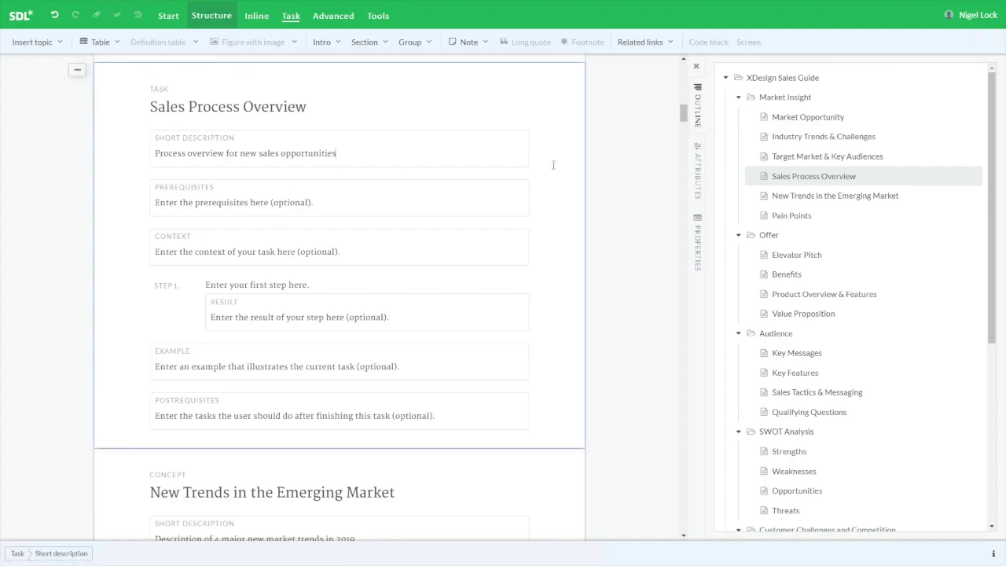
Copy the link to the Sales Process Overview topic and open it in a new browser tab
{"action": "left_click", "coordinate": [971, 177]}
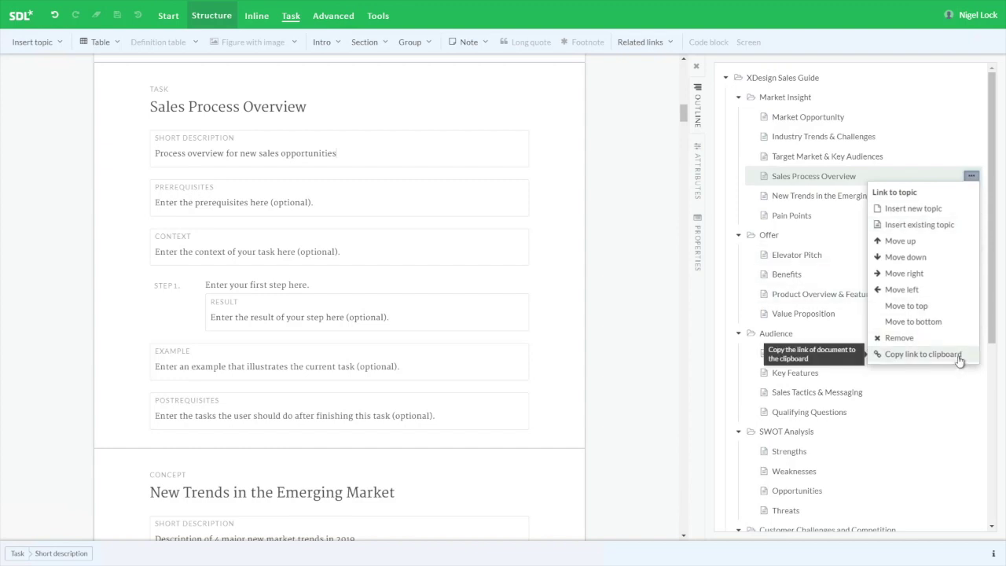
{"action": "left_click", "coordinate": [921, 355]}
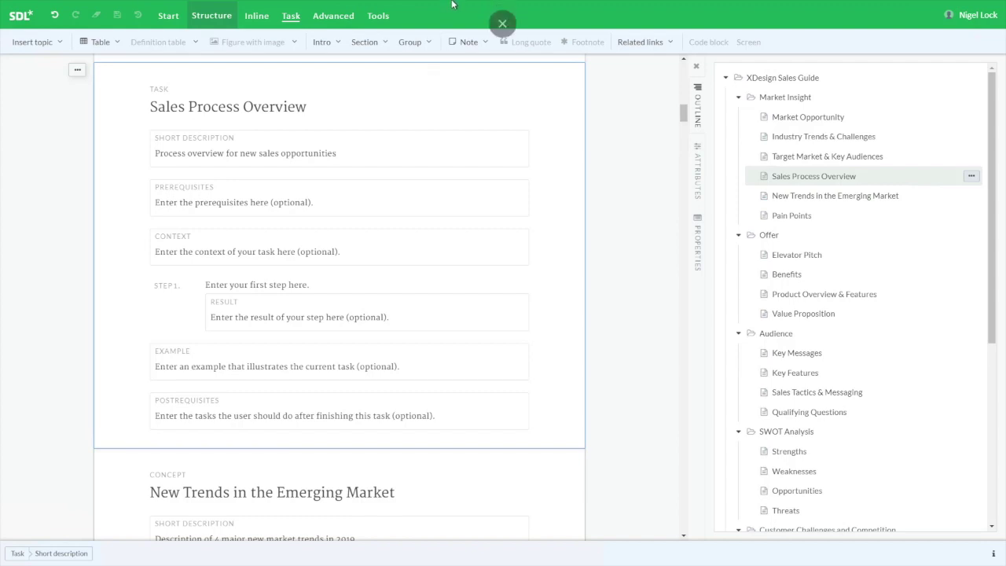
{"action": "key", "text": "F11"}
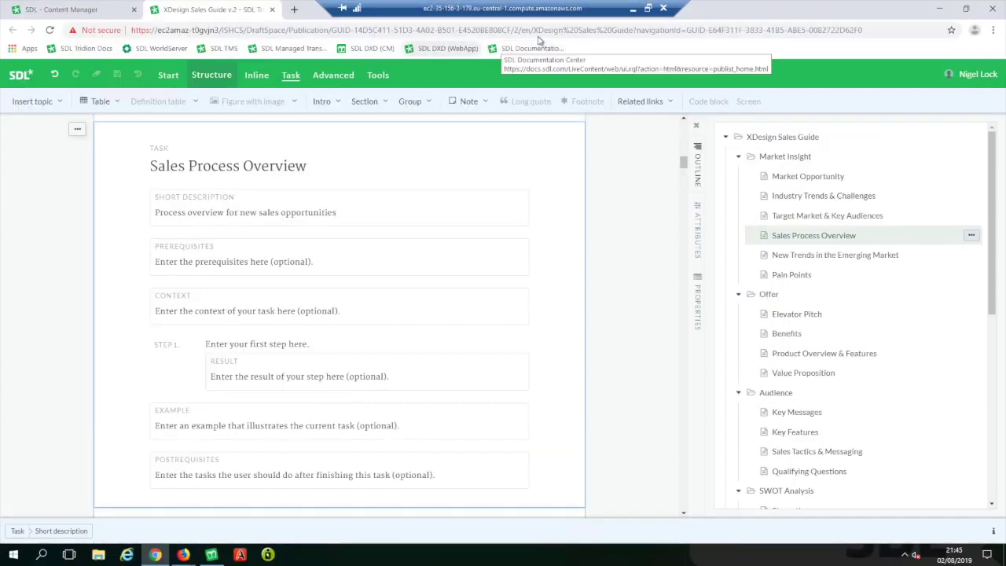
{"action": "left_click", "coordinate": [295, 10]}
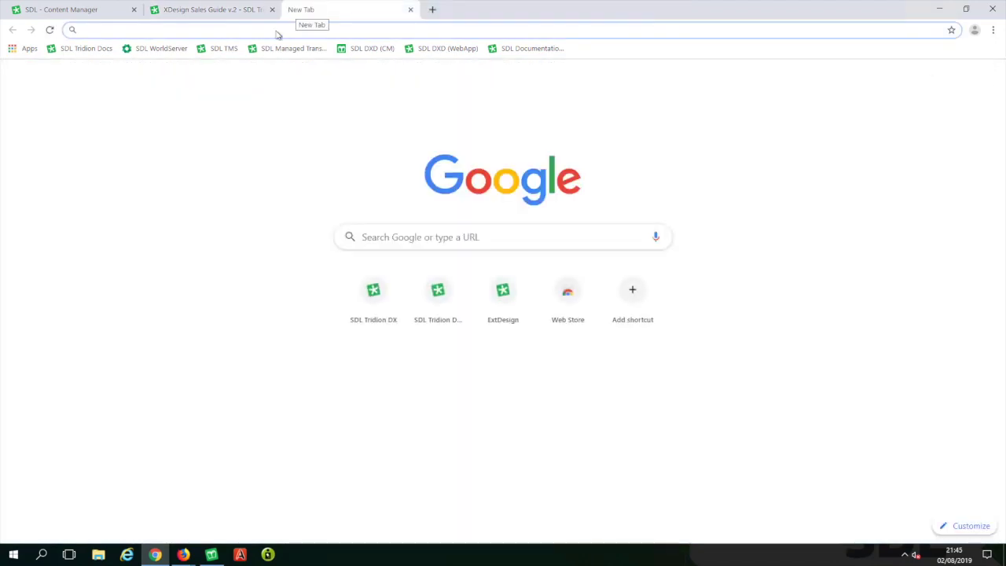
{"action": "right_click", "coordinate": [272, 32]}
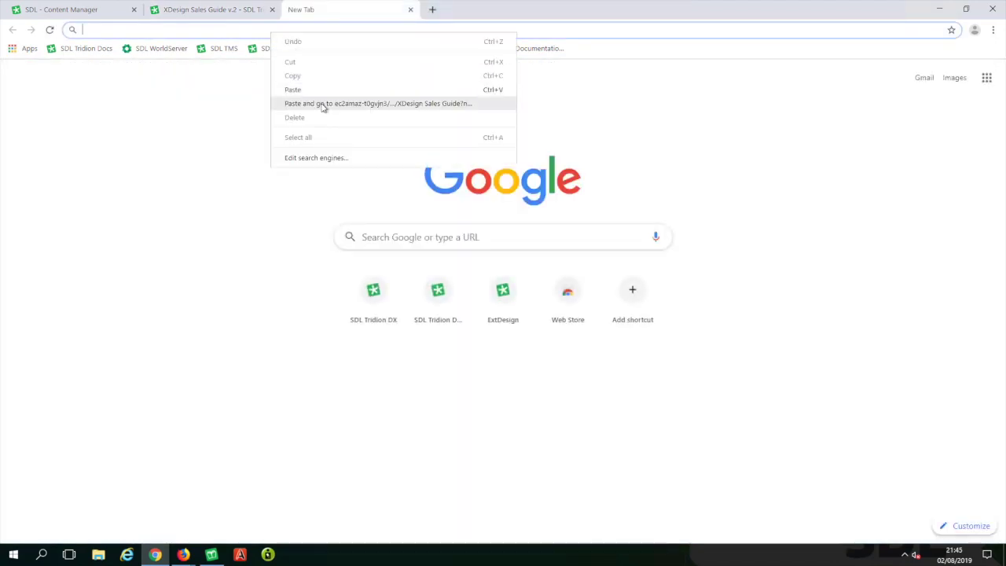